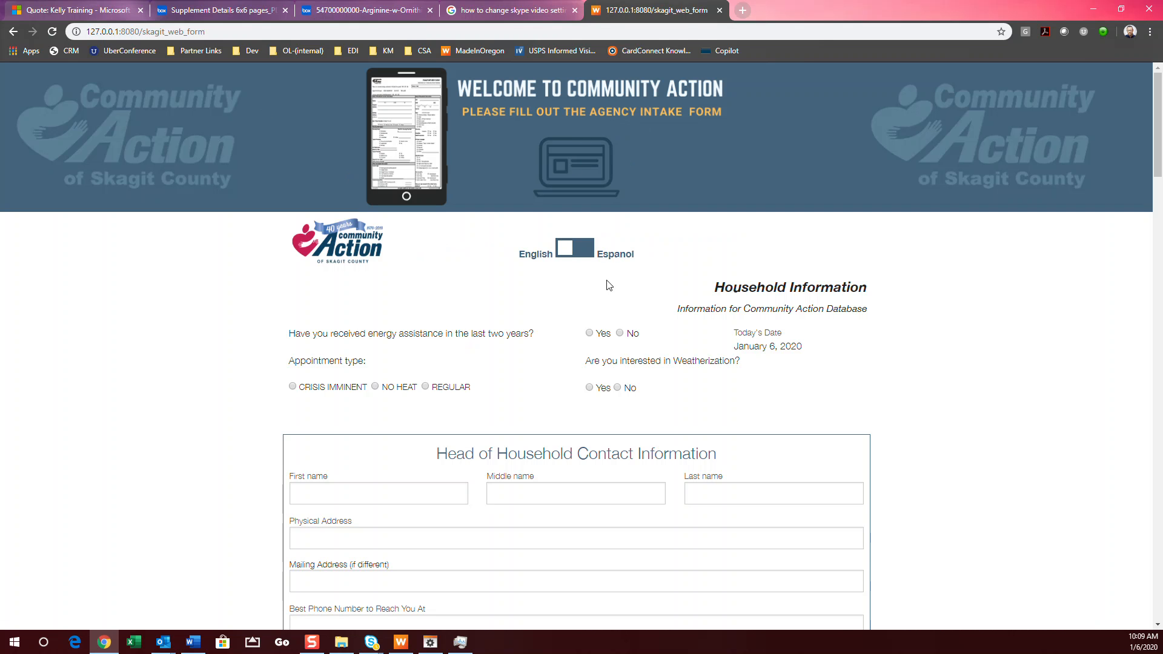
- Look through the entire intake form down to the household income section and return to its beginning
scroll(663, 253, down, 12)
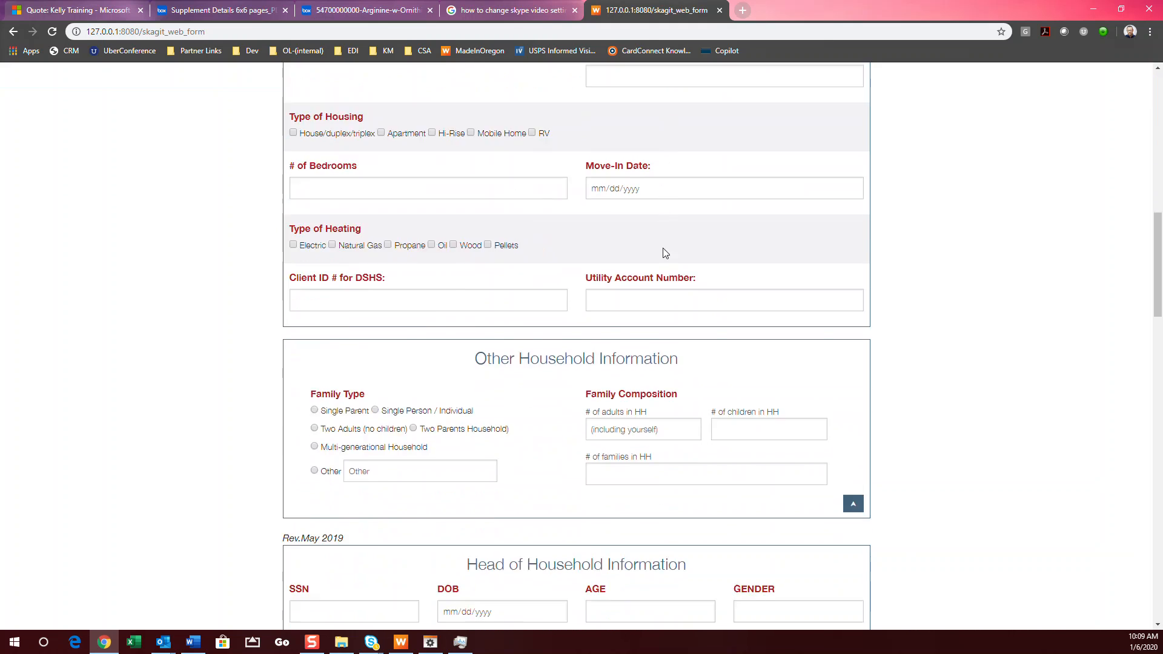
scroll(664, 254, down, 20)
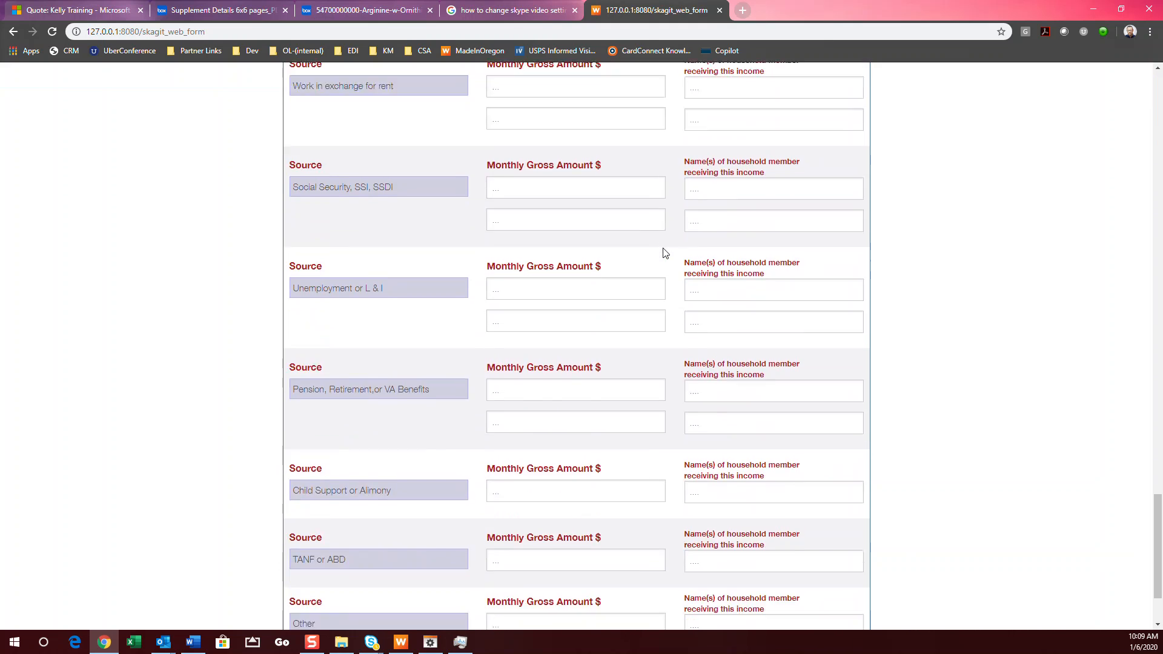
scroll(664, 253, down, 3)
scroll(663, 253, up, 20)
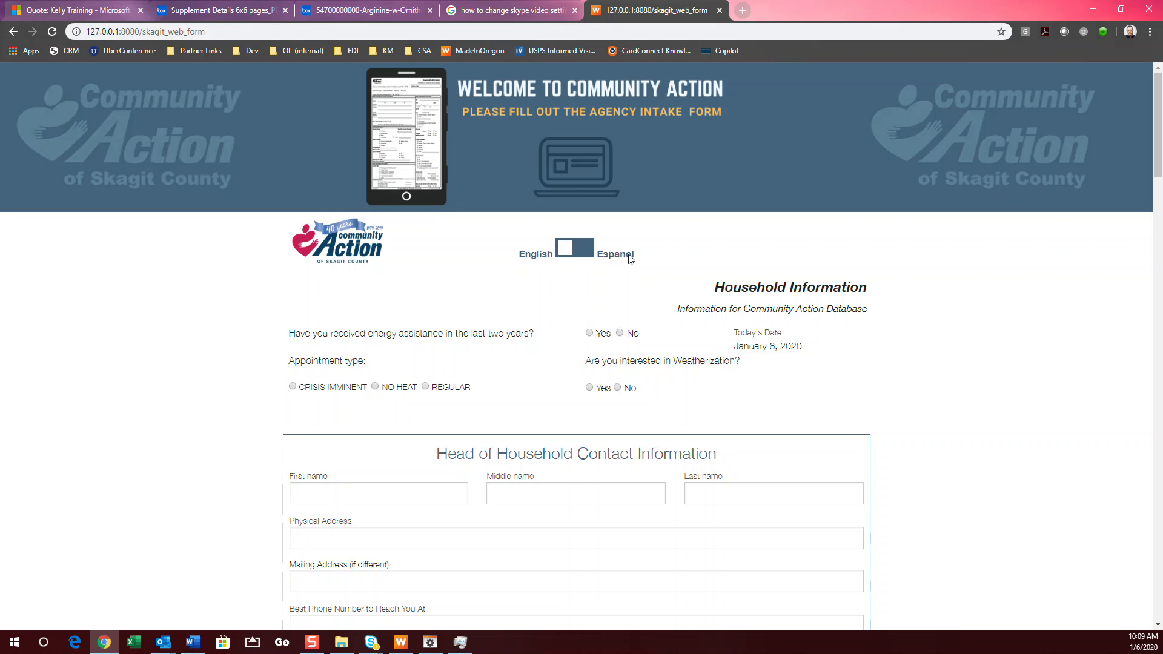
- Try the form's language switch by changing from English to Spanish and back twice
click(570, 256)
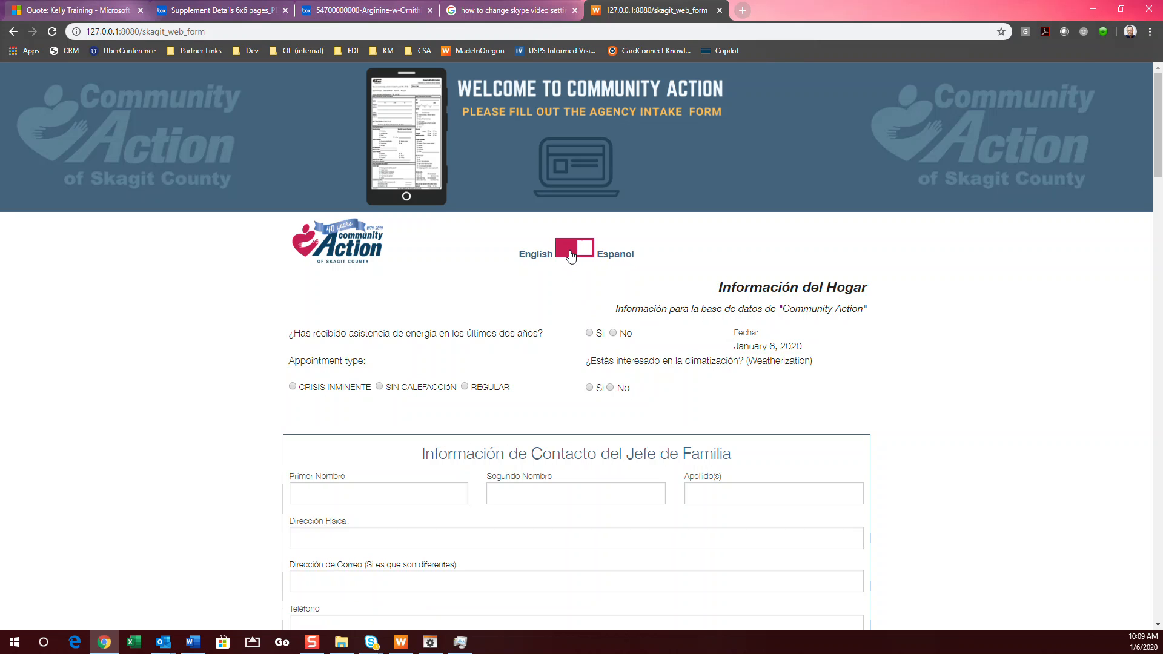
click(570, 256)
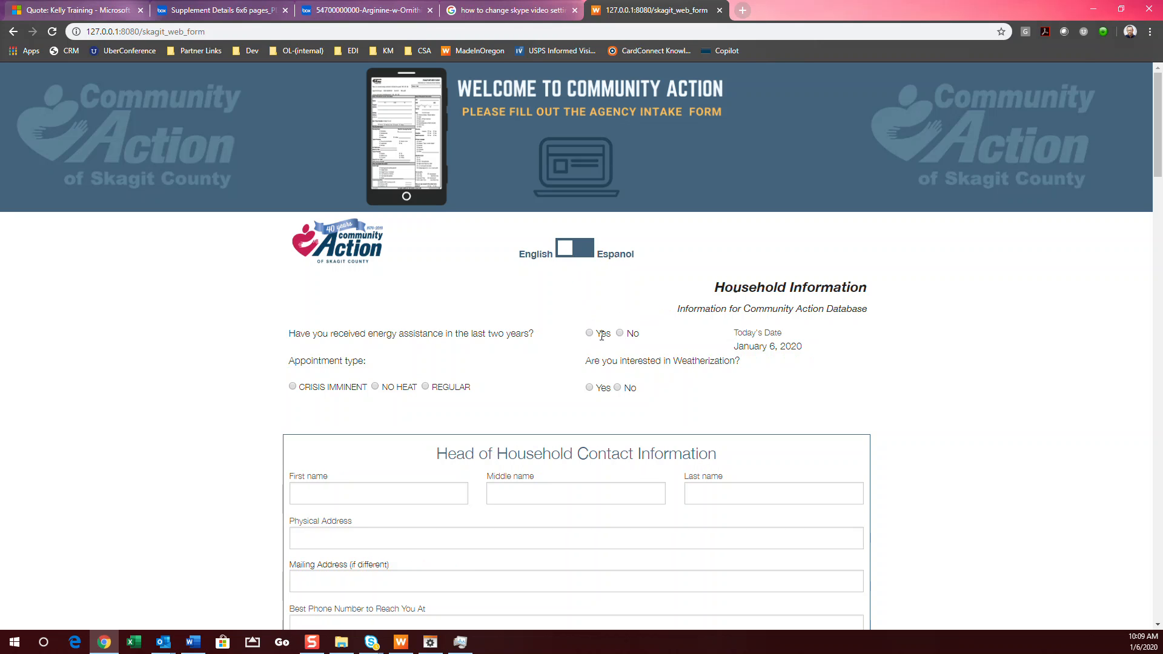
click(566, 255)
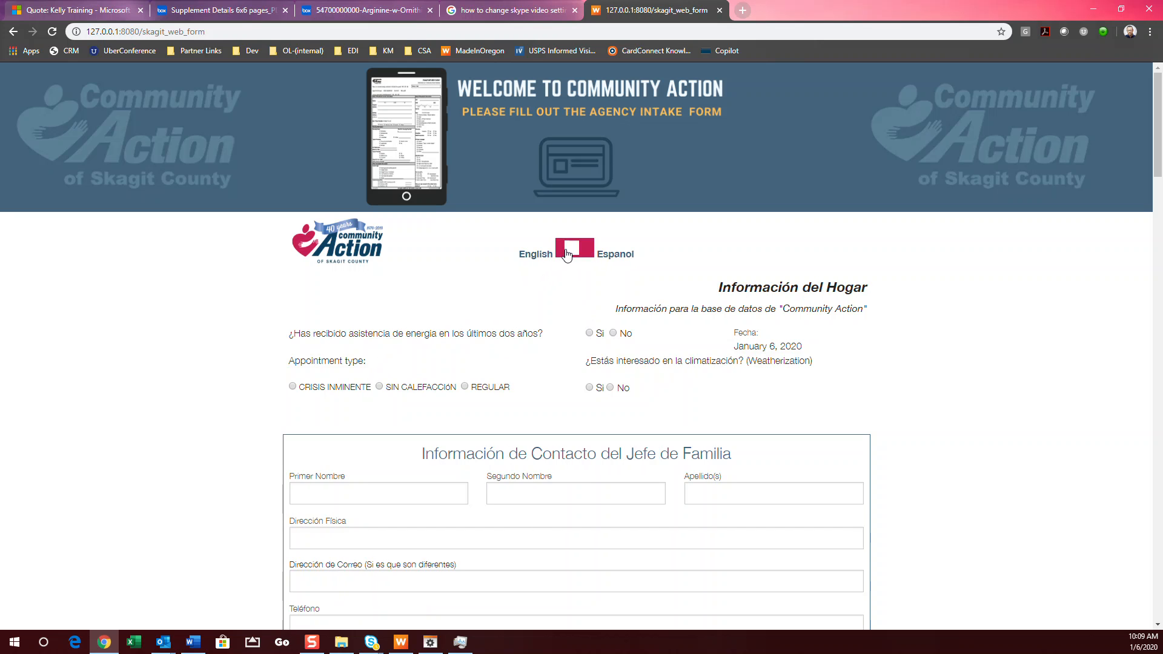
click(566, 255)
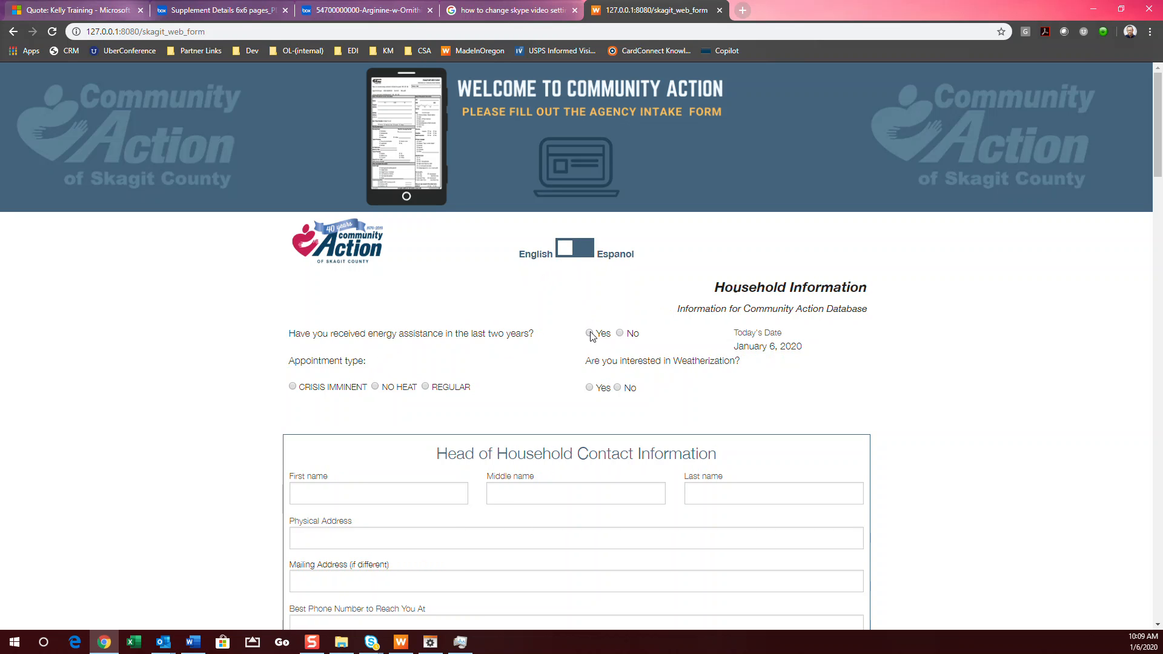
- Answer Yes to energy assistance and weatherization interest, and choose NO HEAT as the appointment type
click(588, 333)
click(589, 387)
click(376, 387)
- Autofill the head of household's name, physical address and phone number from the first saved address
click(358, 494)
click(342, 522)
- Mark the housing status as Homeless, with a monthly housing payment of $10,000 and 456 under Other
scroll(342, 522, down, 6)
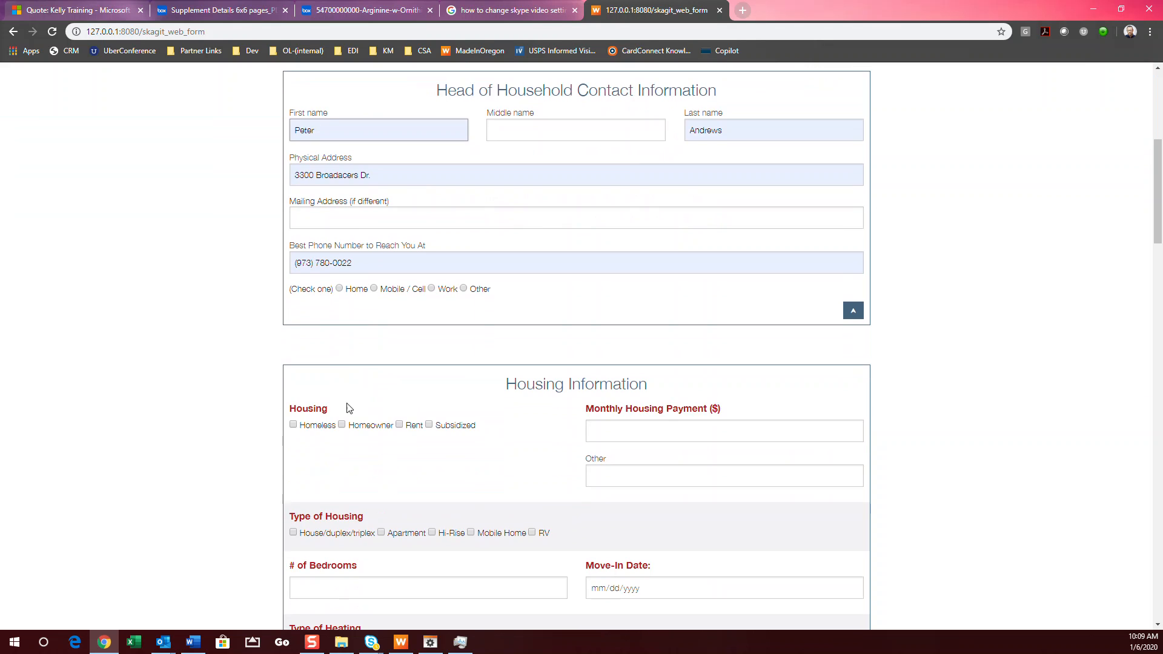
click(293, 425)
click(597, 432)
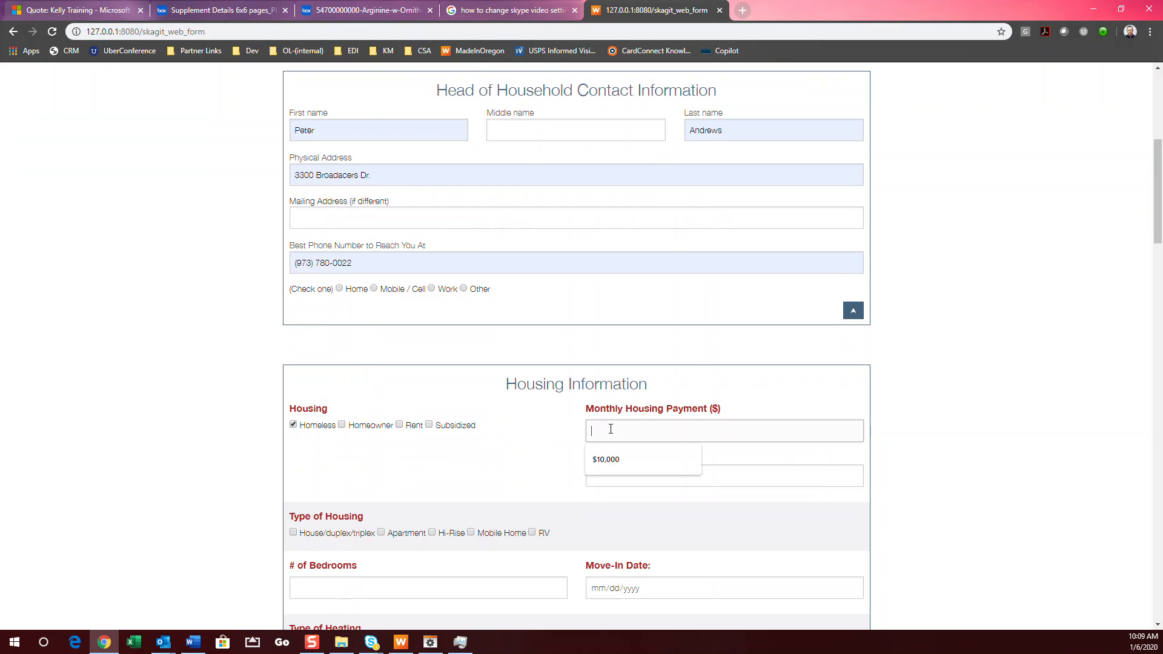
click(609, 460)
click(680, 475)
click(666, 504)
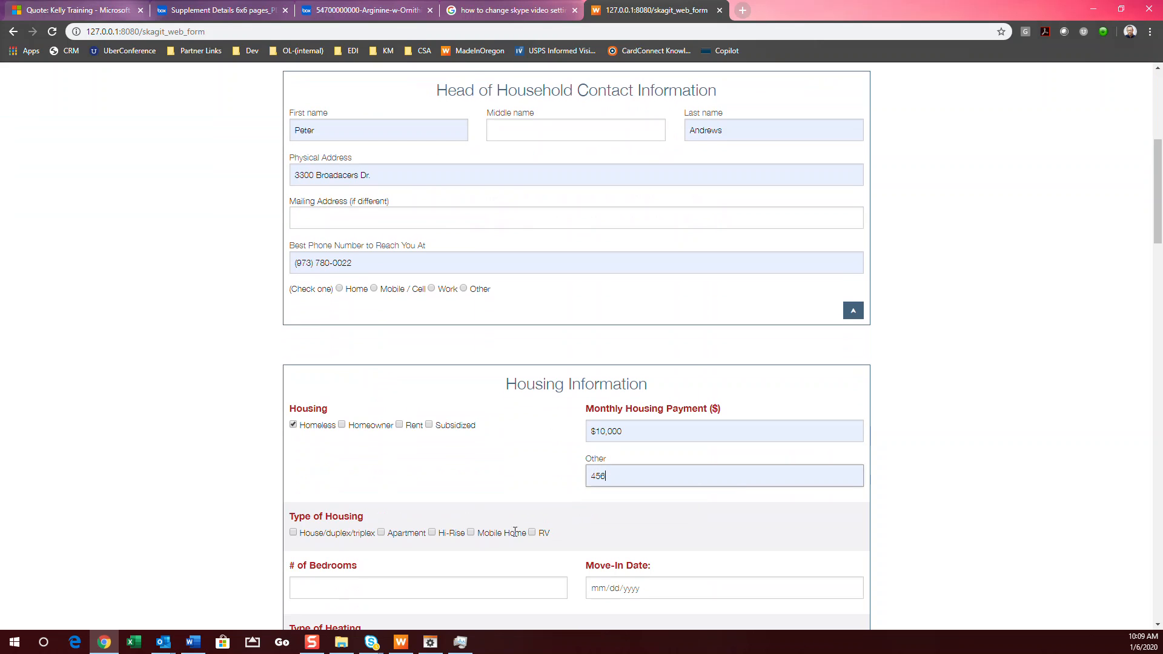
- Set the number of bedrooms to 4, the housing type to Apartment and the move-in date to 01/14/2020
click(368, 586)
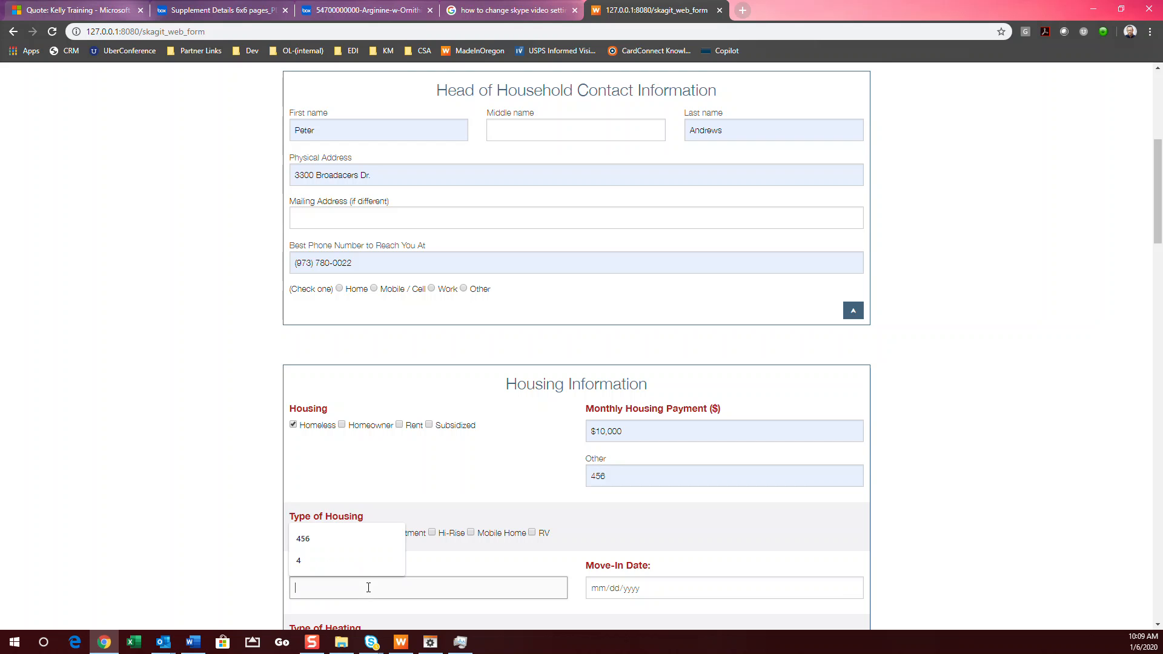
click(357, 561)
click(624, 589)
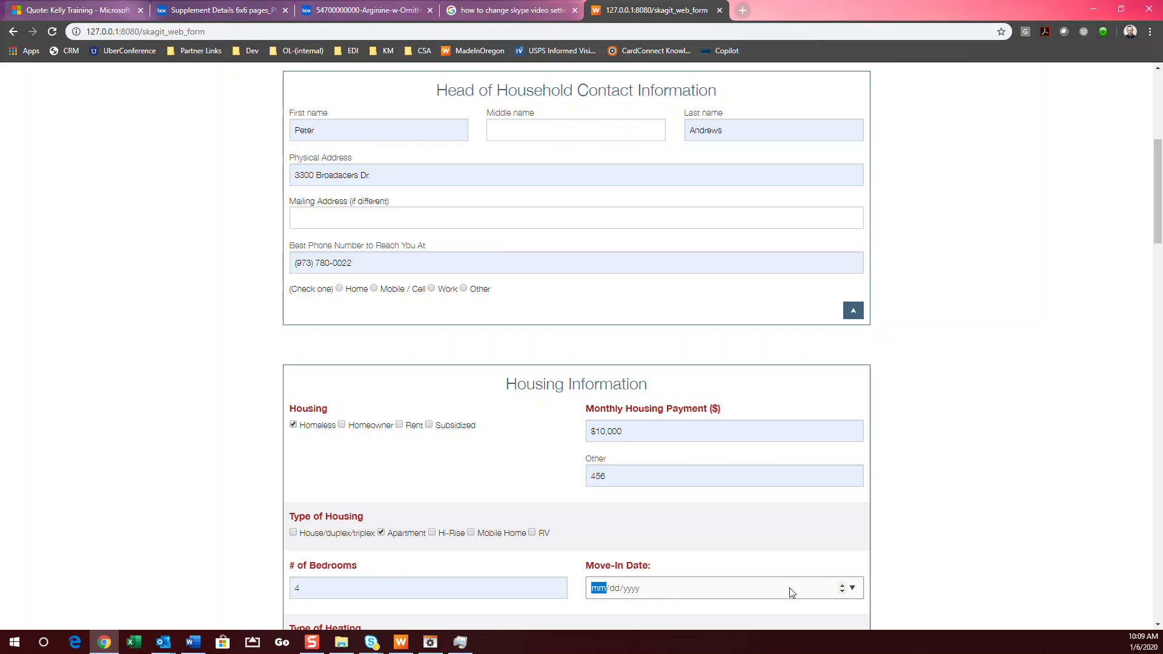
click(852, 588)
click(647, 516)
- Select Natural Gas heating and fill in the DSHS client ID and utility account number from saved entries
scroll(583, 462, down, 5)
click(332, 281)
click(334, 338)
scroll(333, 340, down, 1)
click(335, 271)
click(369, 305)
click(610, 276)
click(608, 304)
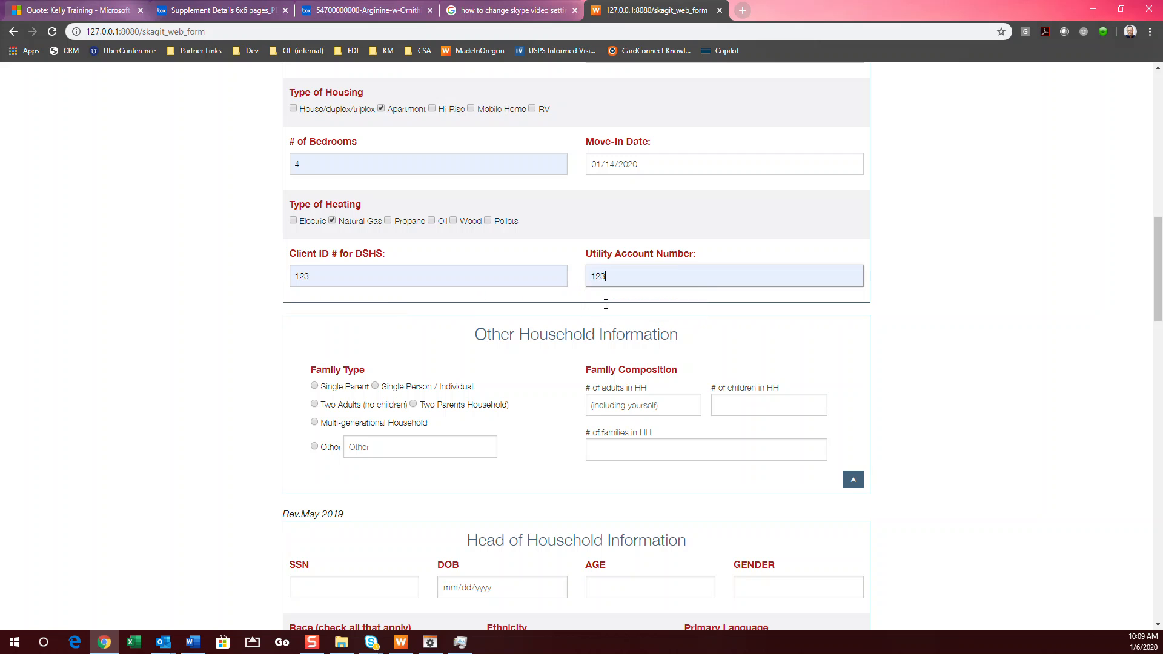
- Set the family type to Single Person / Individual and the composition to 3 adults, 3 children and 2 families
click(375, 386)
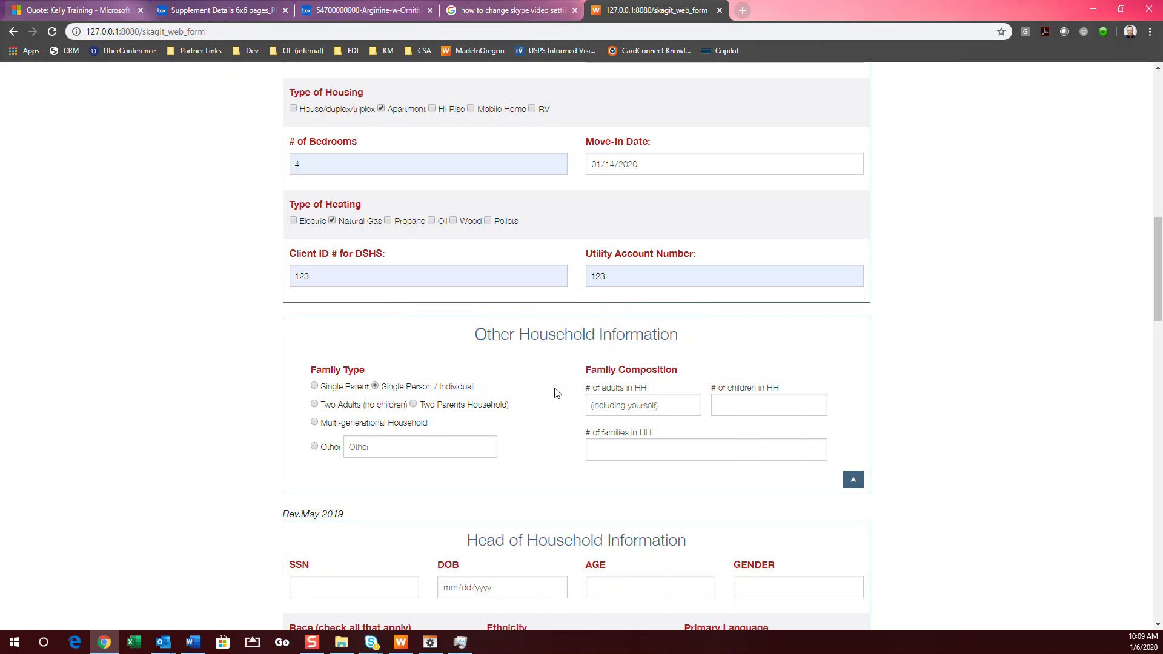
click(688, 408)
text(3)
click(727, 405)
click(817, 409)
click(817, 403)
click(817, 402)
click(817, 403)
click(817, 403)
click(755, 448)
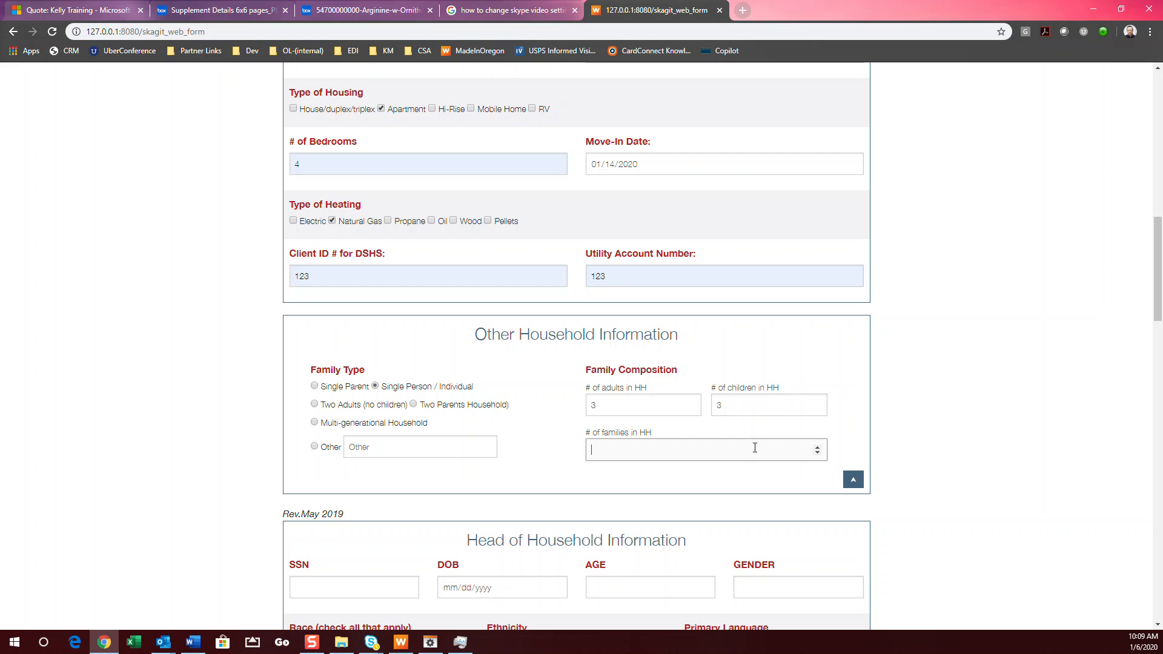
click(390, 454)
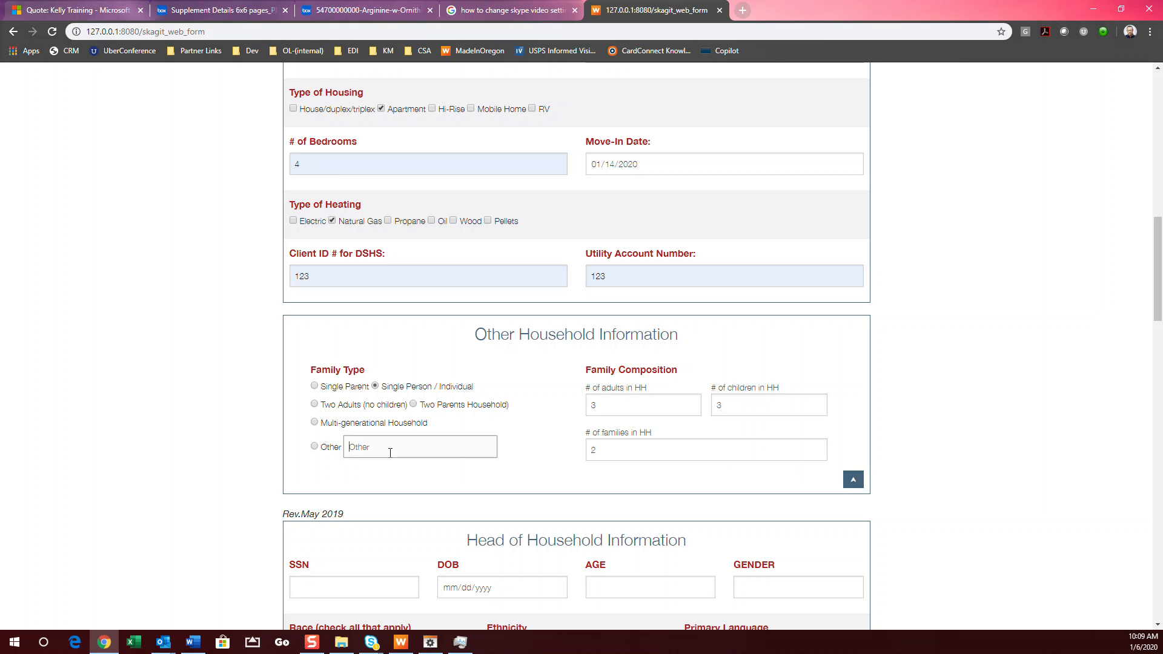
- Enter the head of household's social security number
scroll(390, 454, down, 3)
click(334, 409)
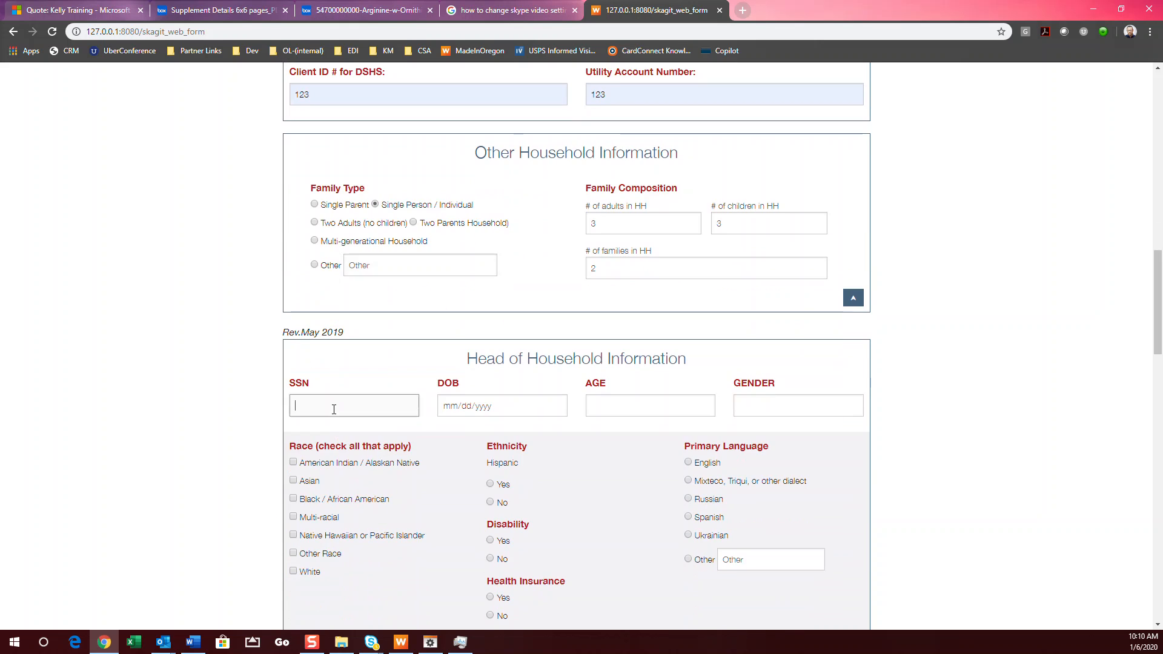
text(123-45-6789)
click(556, 406)
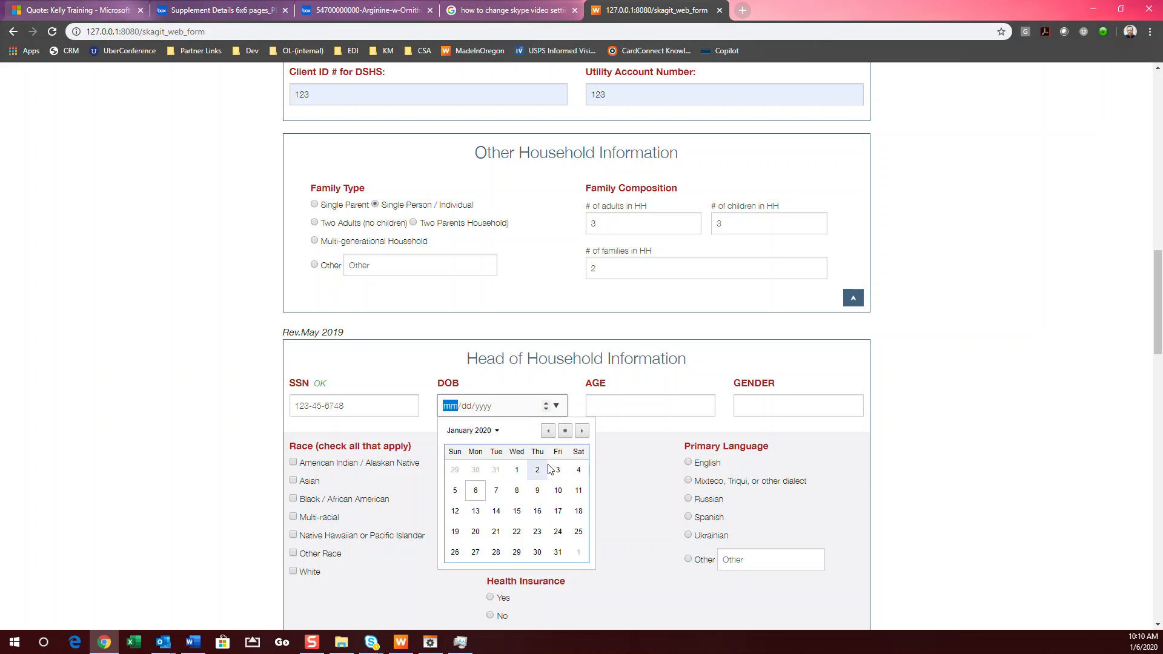
click(548, 430)
click(548, 430)
click(548, 430)
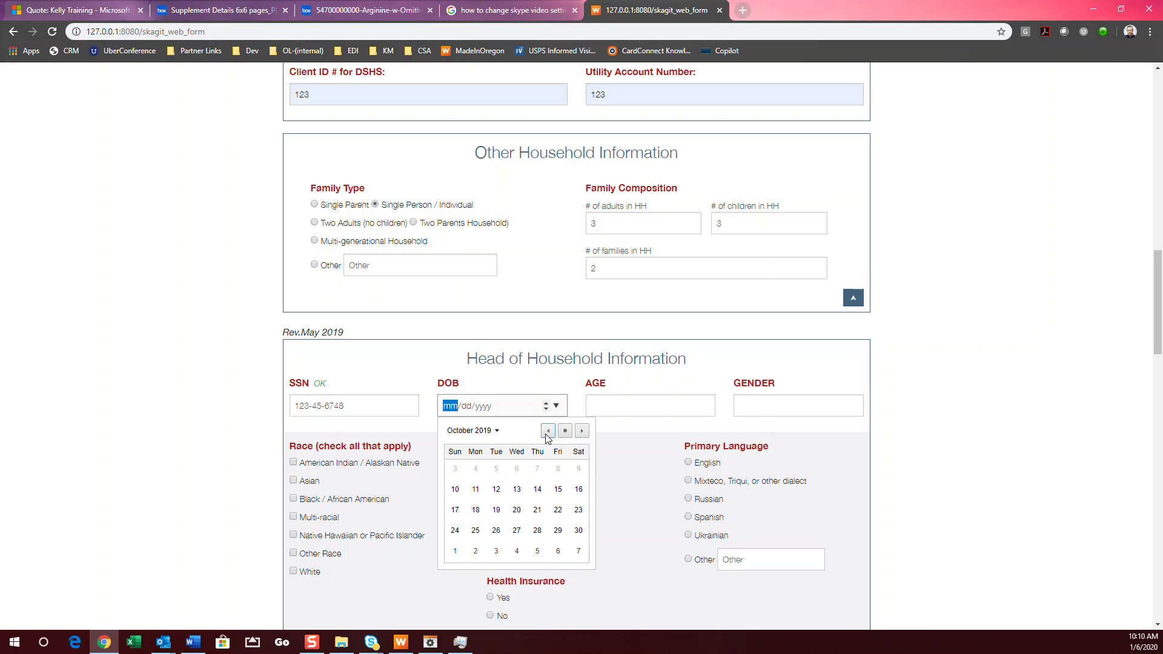
click(495, 431)
click(500, 433)
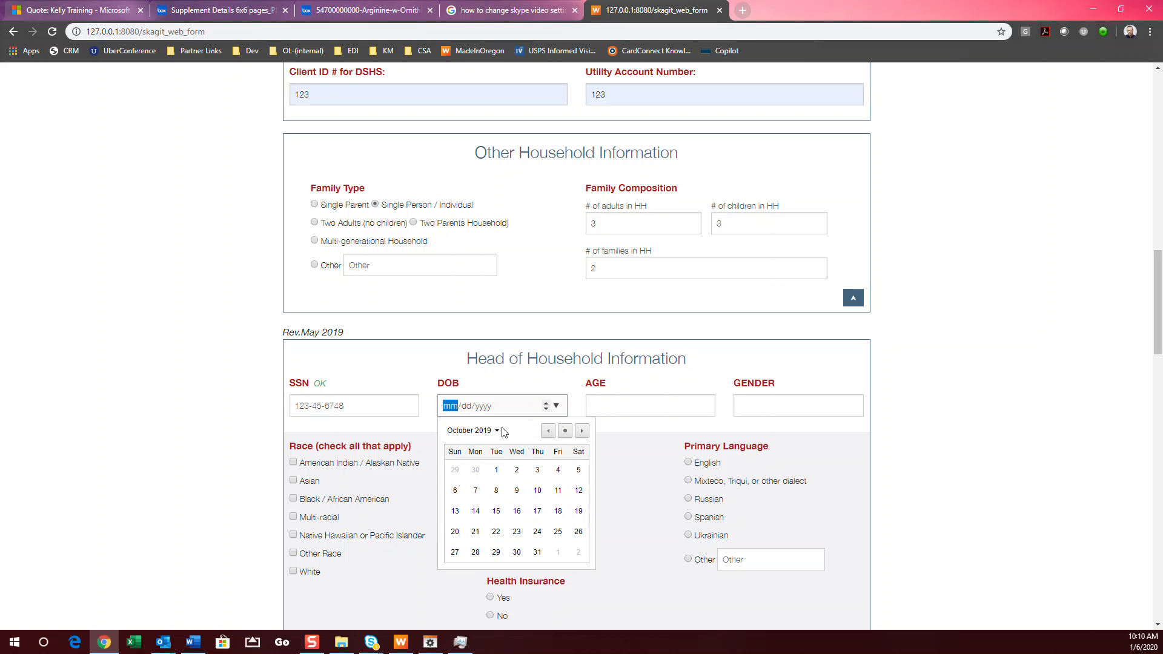
- Enter the head of household's date of birth directly in the DOB field
click(494, 407)
text(0)
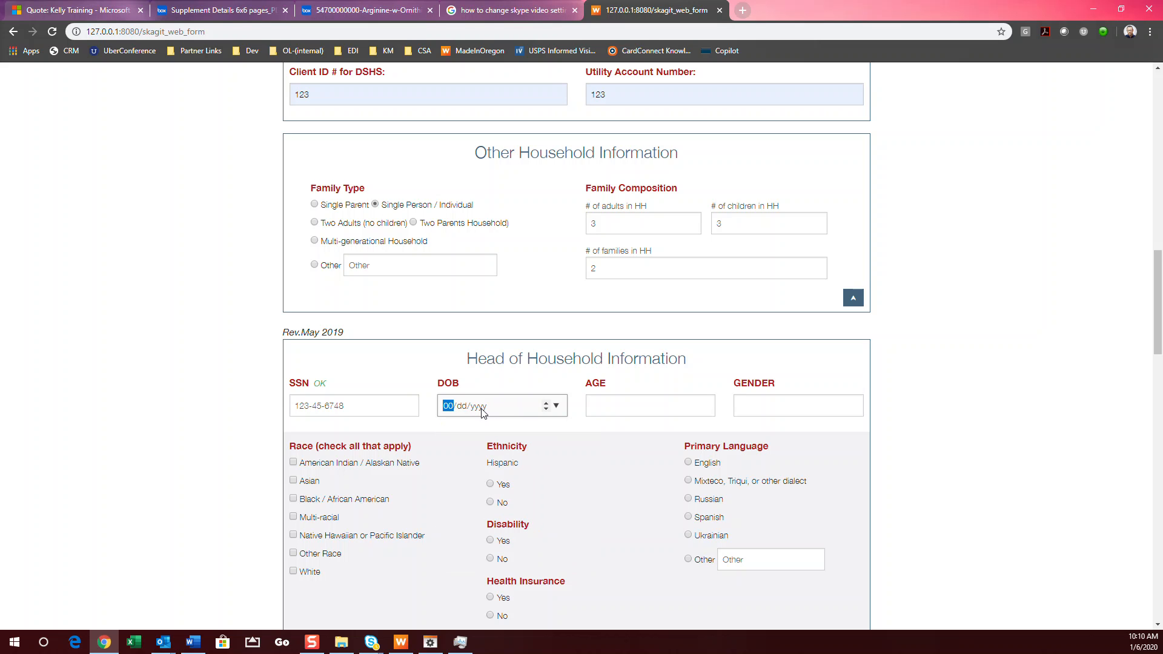
text(2/15/1965)
- Set the head of household's age to 50 and gender to Male
click(619, 405)
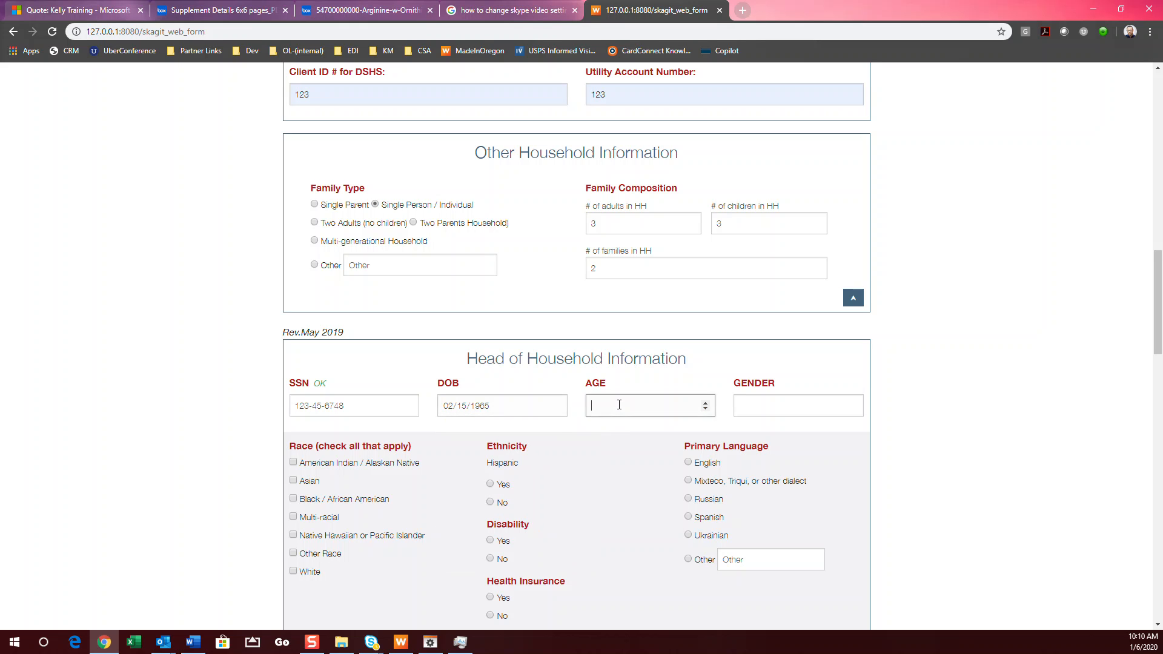
text(50)
click(779, 408)
click(769, 431)
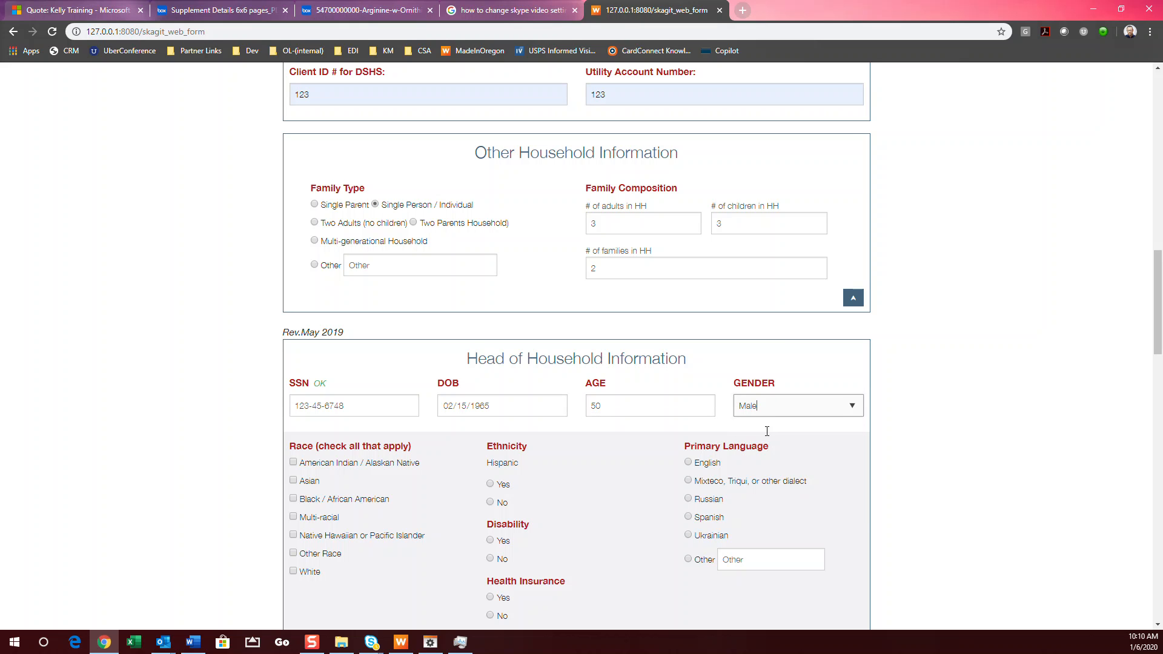
- Select Asian as race, Yes for Hispanic, disability and health insurance, and Mixteco, Triqui, or other dialect as primary language
click(293, 482)
click(492, 484)
click(490, 541)
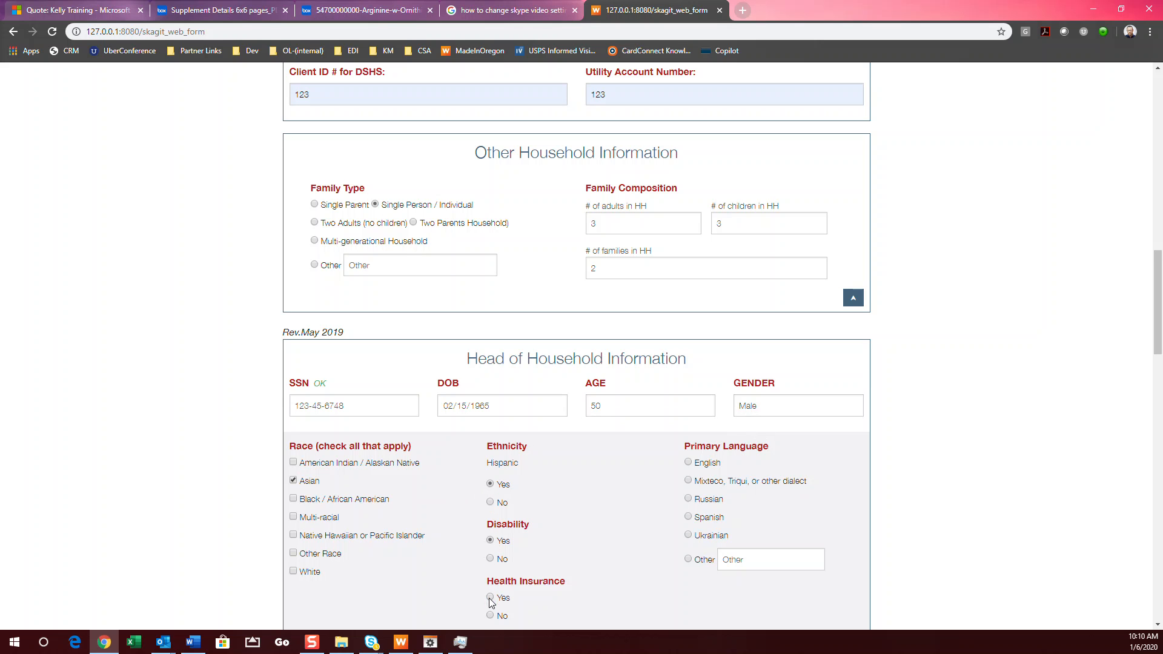
click(688, 480)
- Set the head of household's education level to 6-8, work status to Part Time and military service to Yes
scroll(666, 482, down, 4)
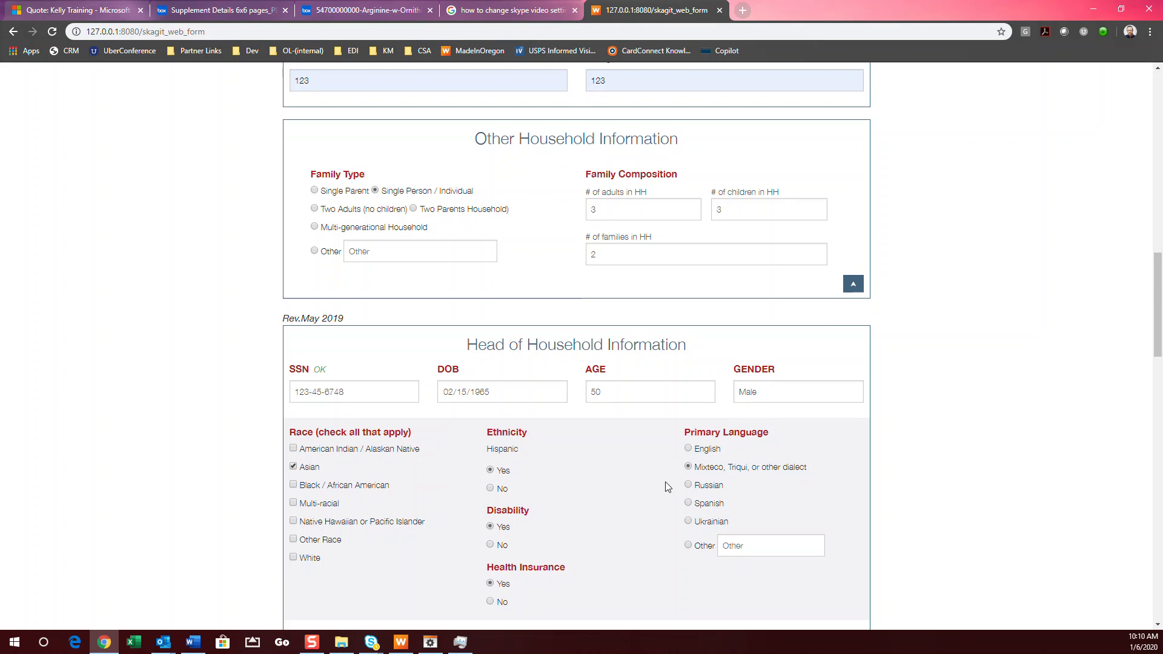
click(294, 441)
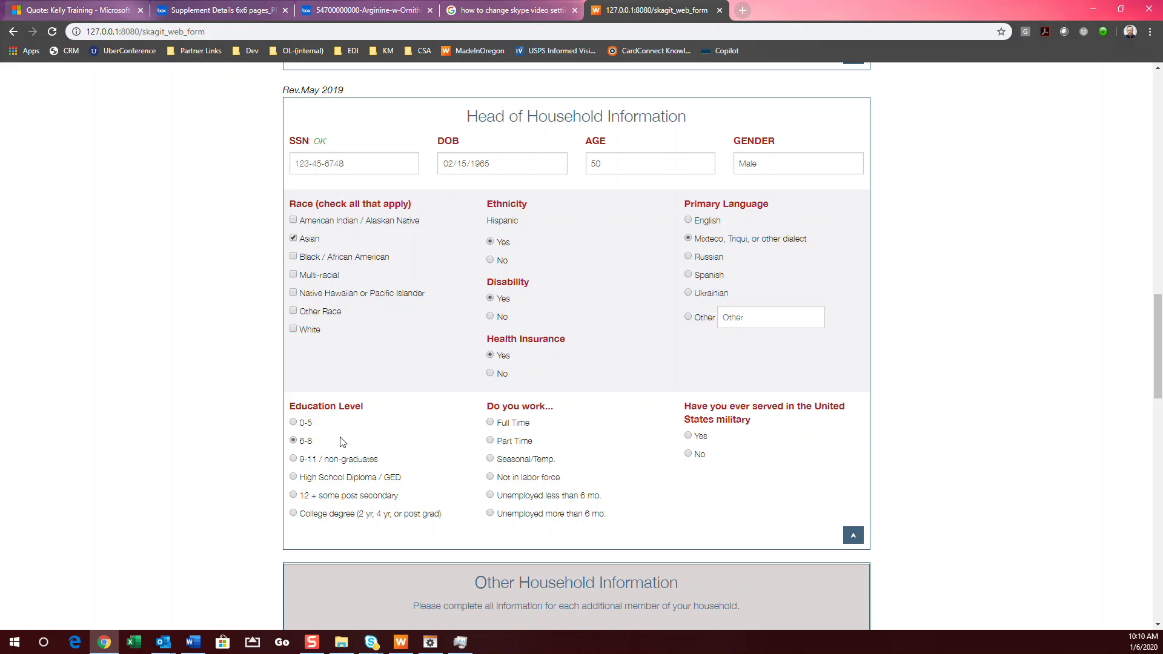
click(491, 441)
click(689, 437)
- Review the completed contact, housing and head of household sections of the form
scroll(738, 447, down, 6)
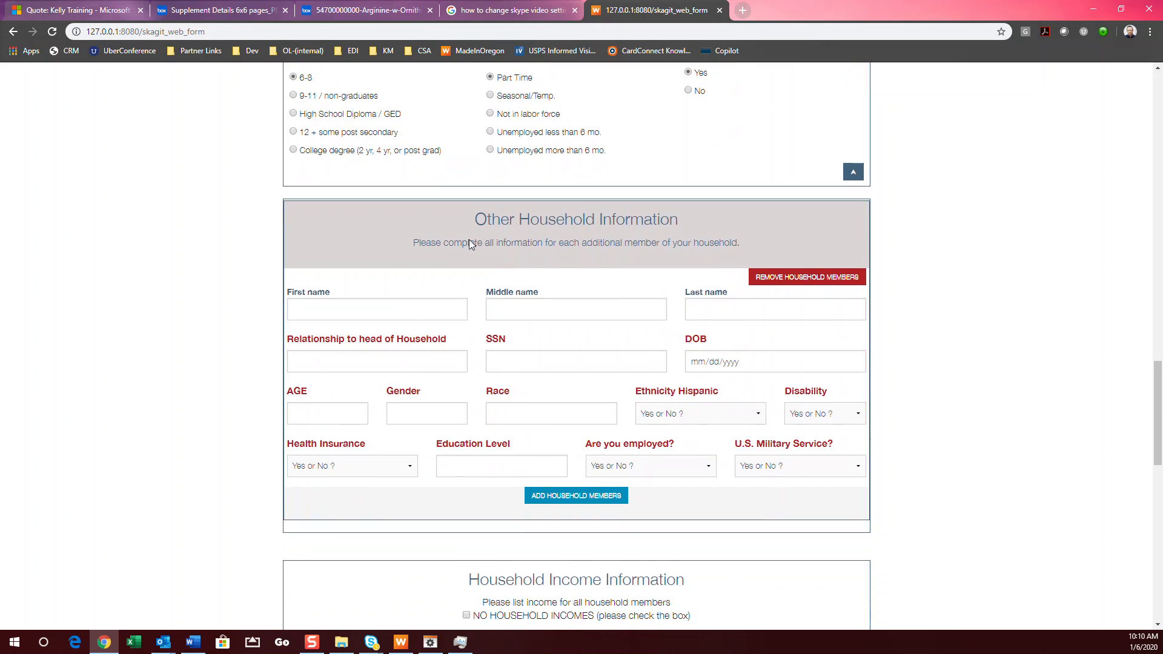
scroll(571, 302, up, 7)
scroll(570, 339, down, 3)
scroll(592, 248, up, 4)
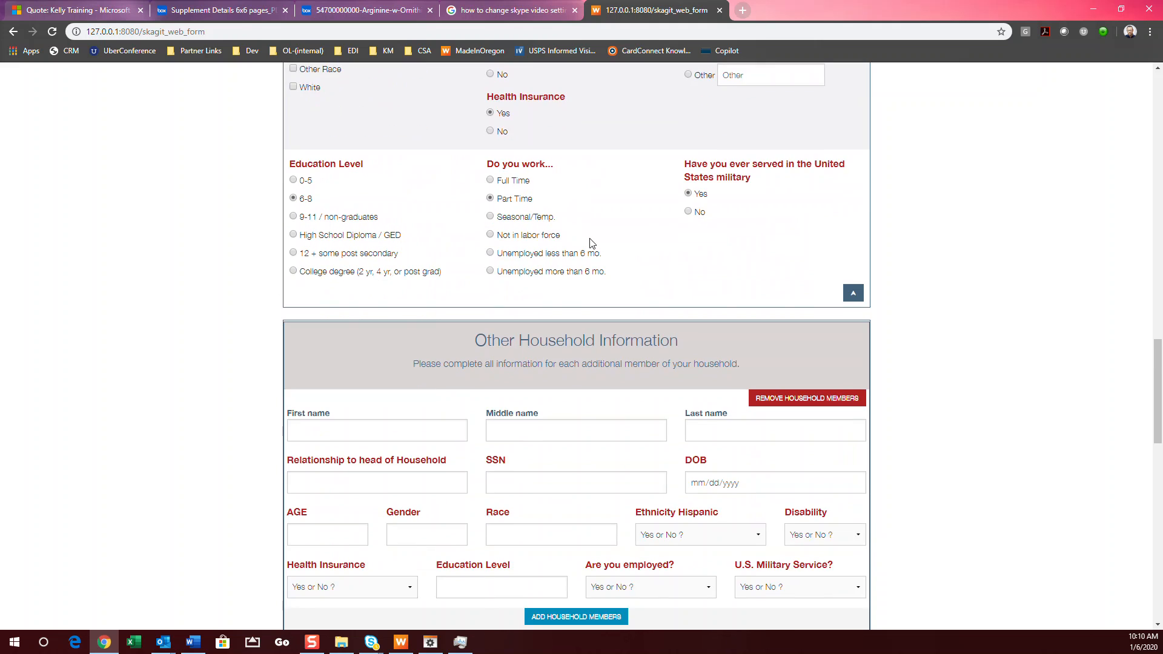
scroll(592, 242, up, 10)
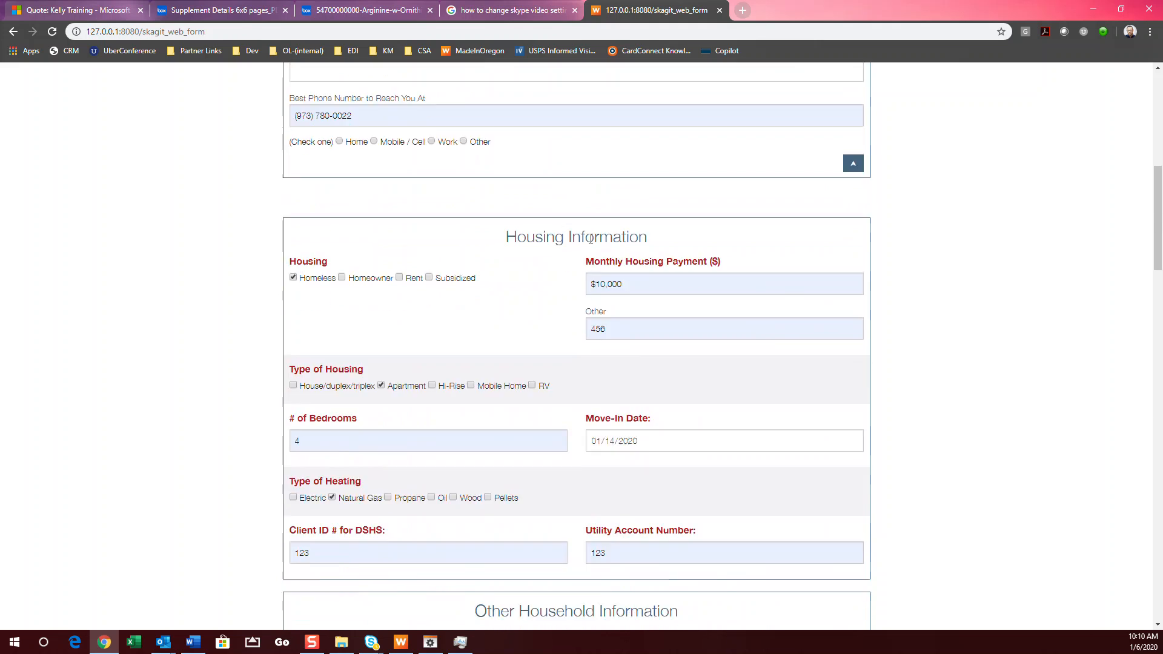
scroll(591, 238, down, 5)
scroll(590, 238, down, 4)
scroll(526, 292, up, 5)
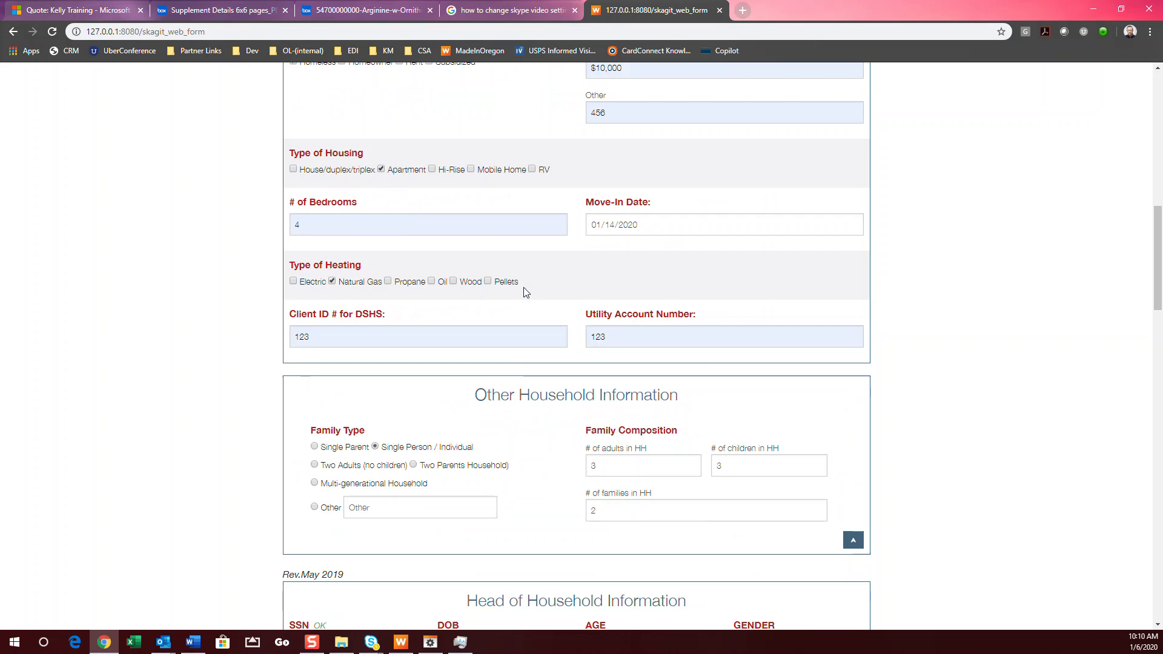
scroll(526, 293, up, 7)
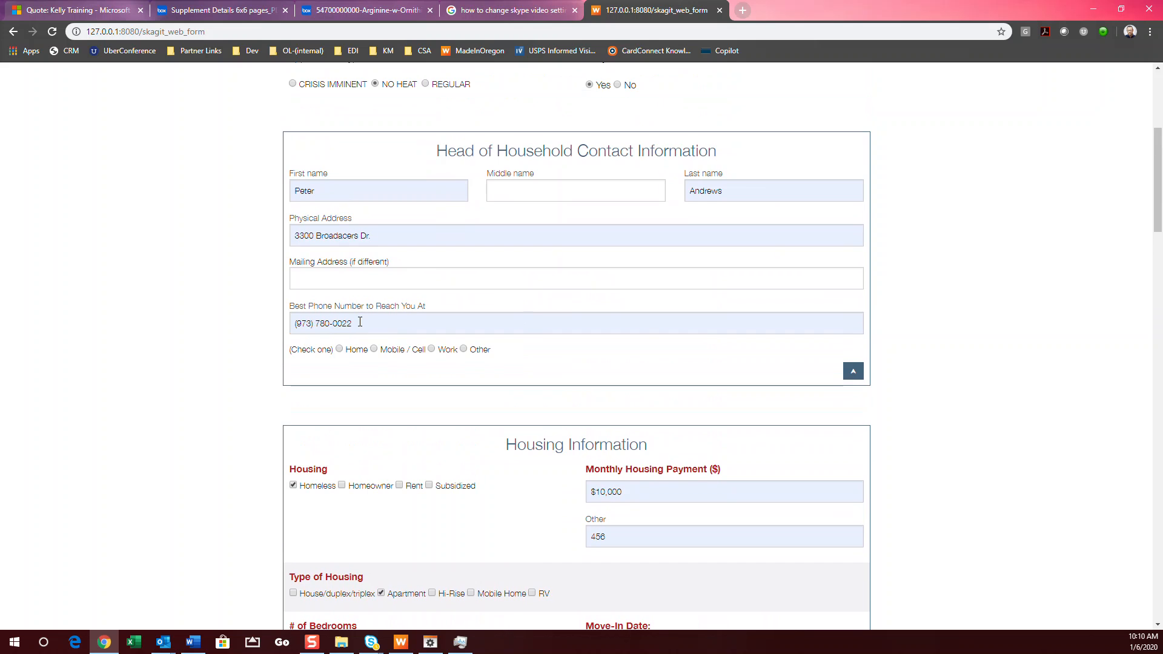
- Enter the first additional household member's first, middle and last name under Other Household Information
scroll(360, 321, down, 20)
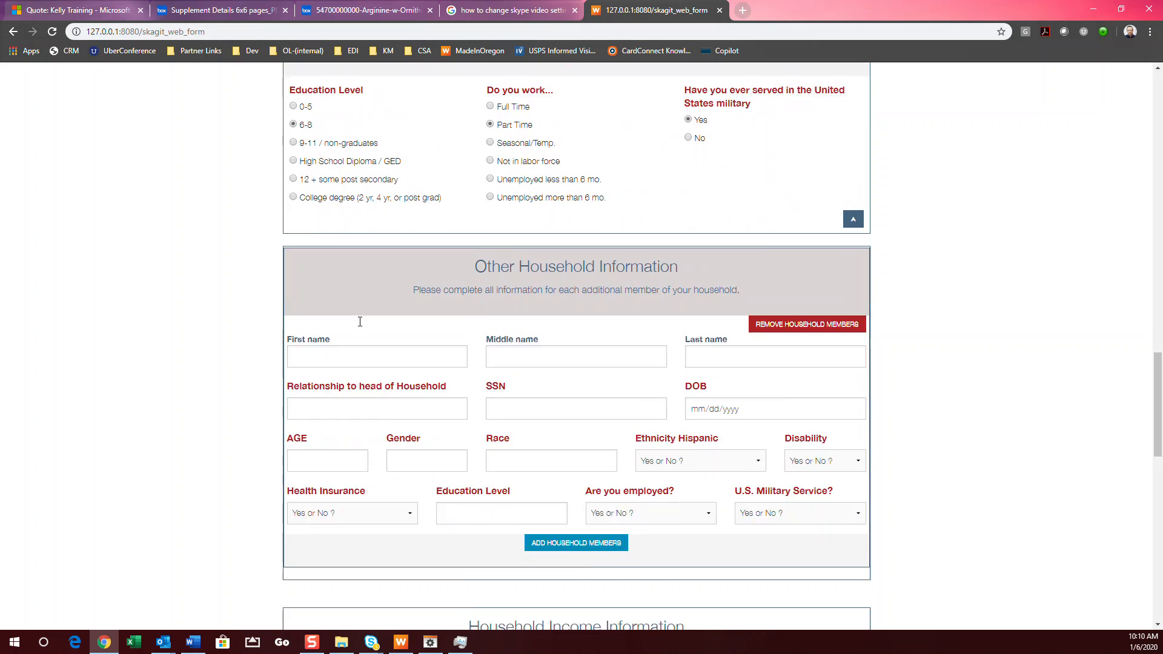
scroll(360, 322, down, 2)
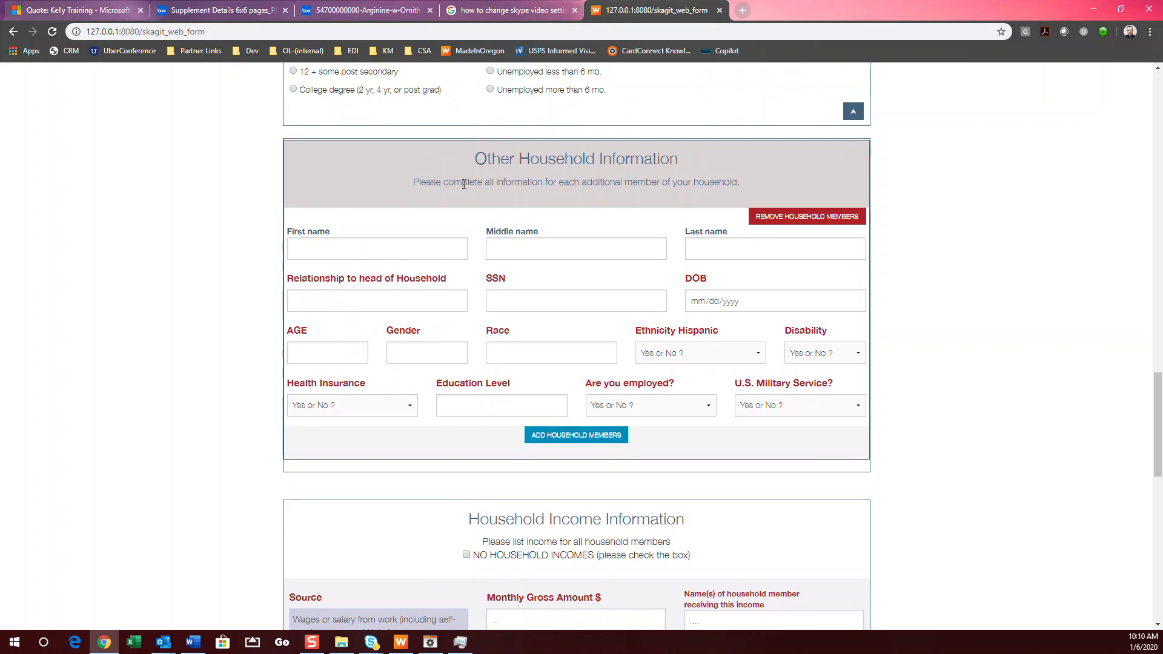
click(379, 250)
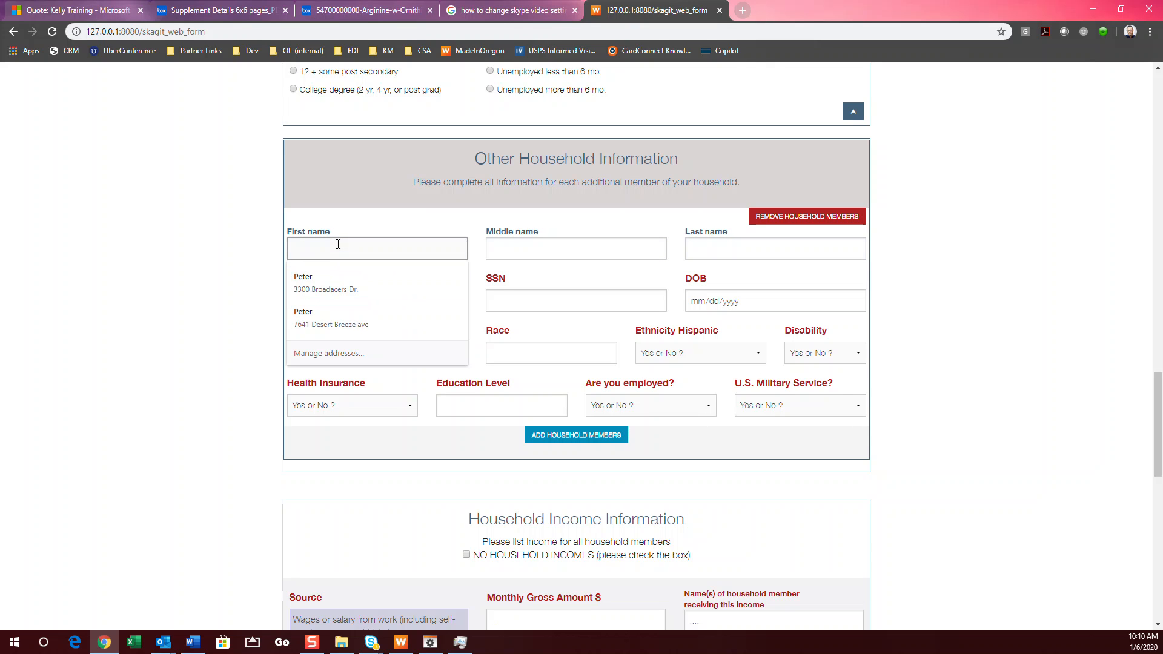
text(Jim)
key(Tab)
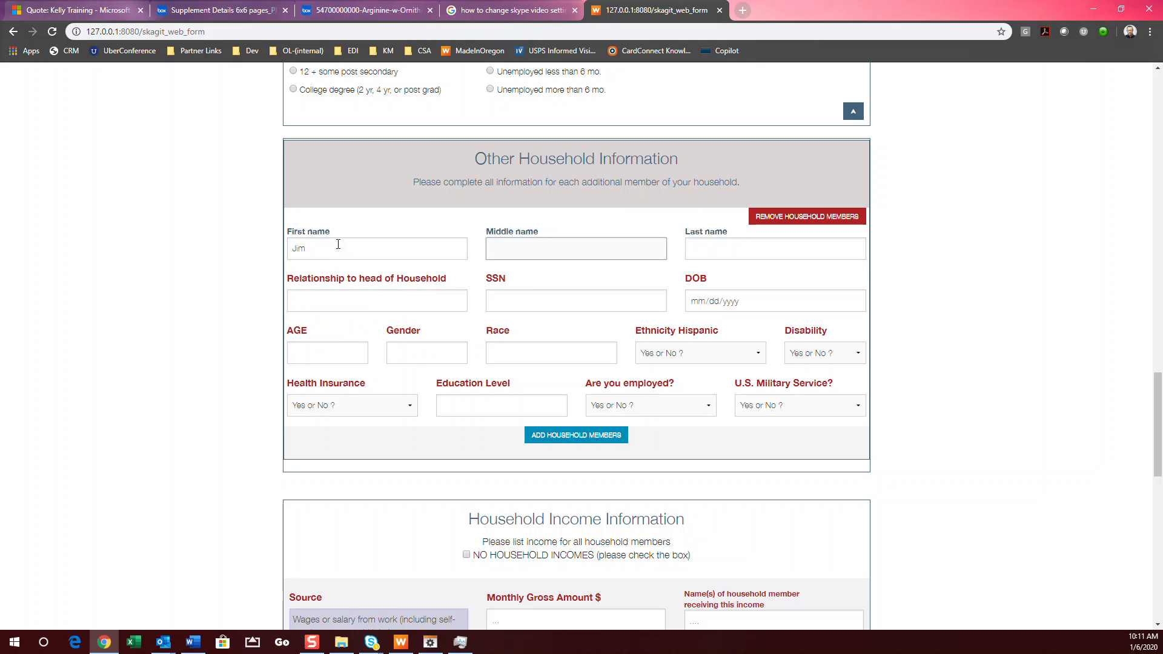
key(Tab)
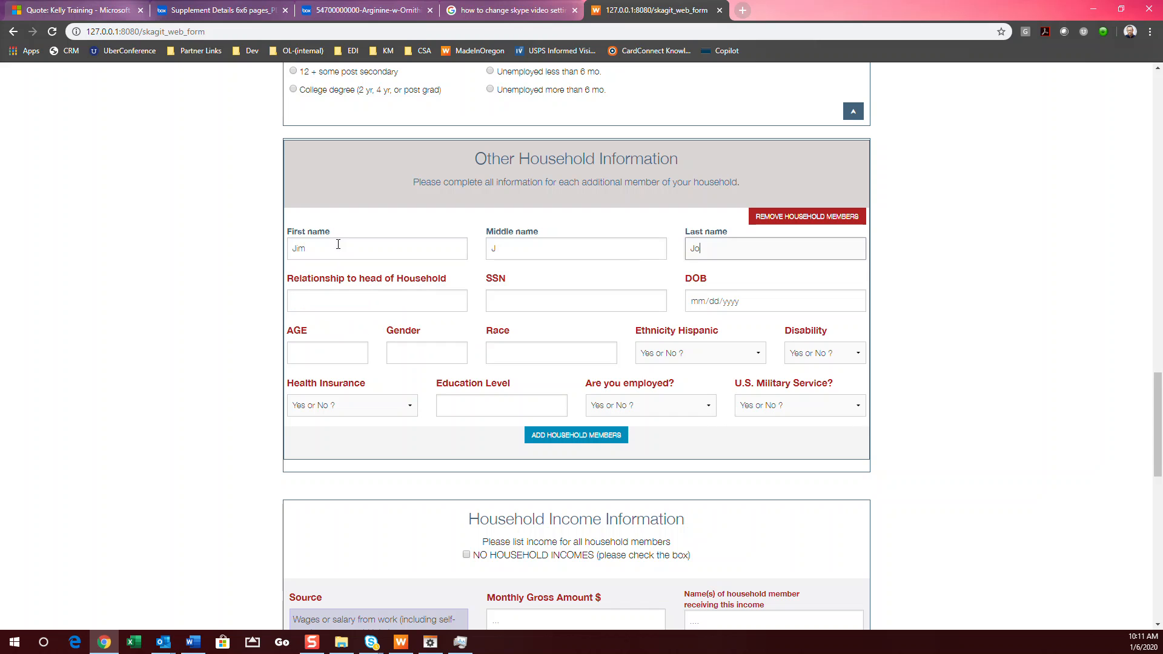
- Set the first additional member's relationship to Brother and fill in their social security number and date of birth
click(315, 295)
text(Brother)
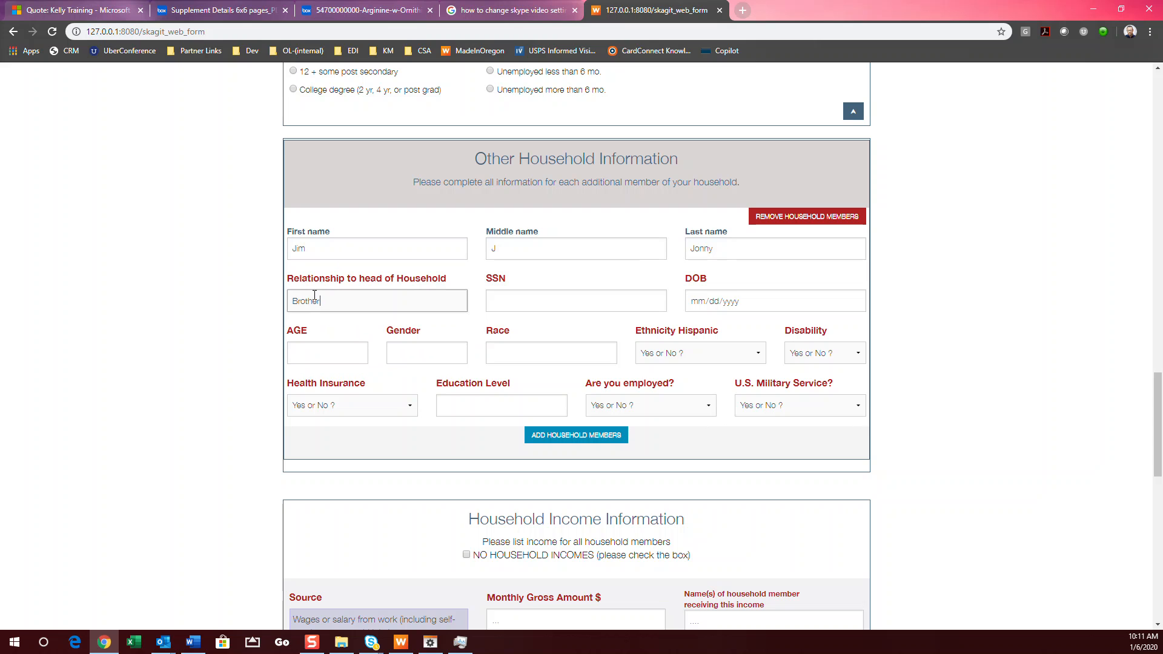
key(Tab)
text(555-44-654)
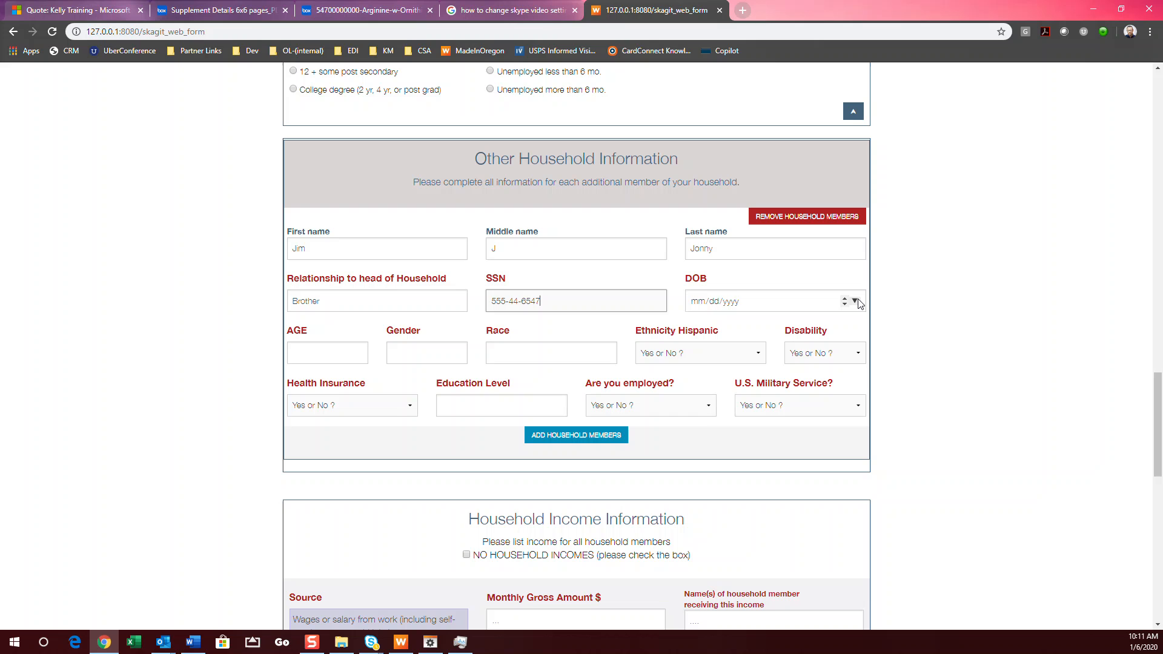
click(702, 302)
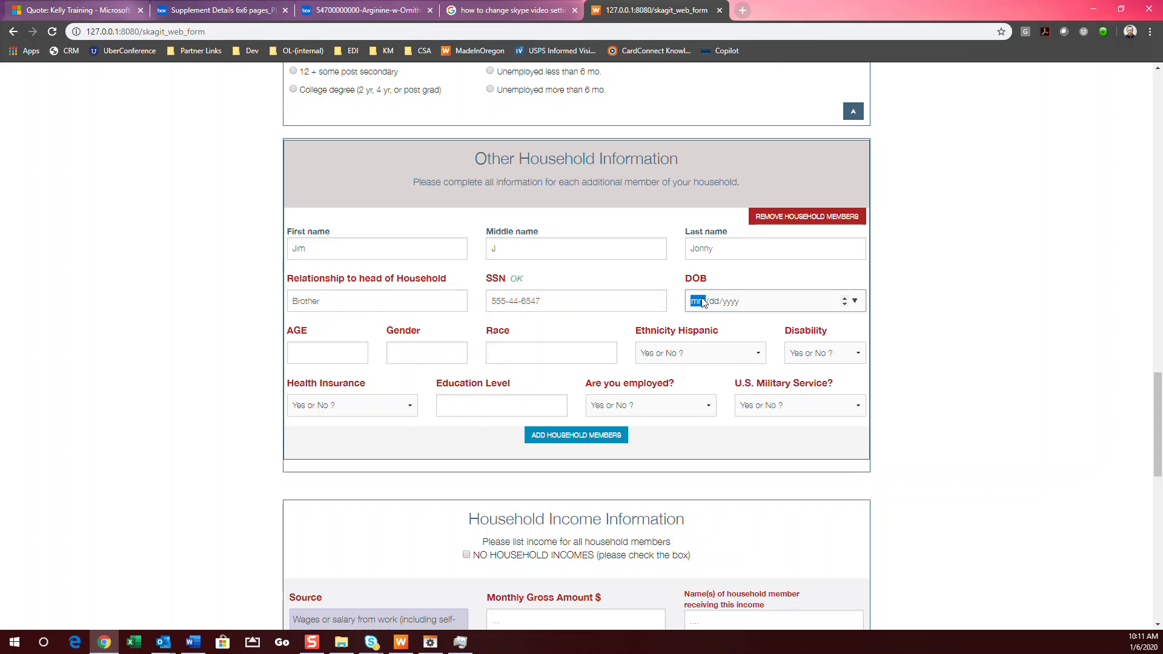
text(04/12/1976)
- Set the first additional member's age to 43, gender to Male, race to white, and Hispanic ethnicity and disability to No
click(326, 358)
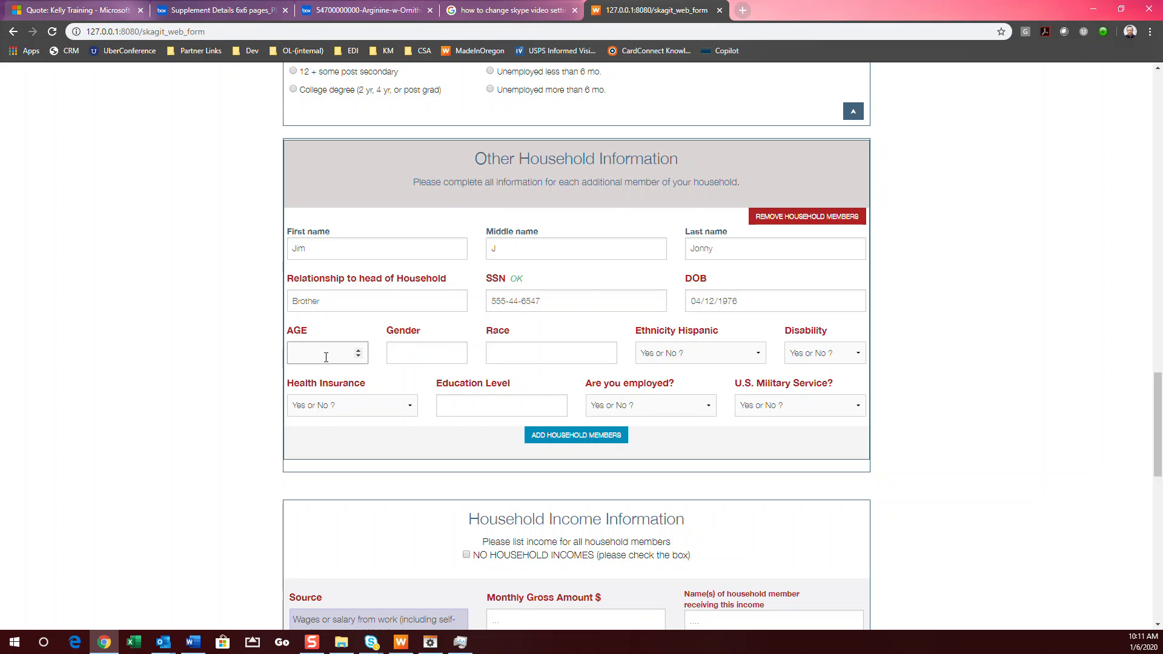
click(416, 355)
click(412, 386)
click(503, 358)
text(white)
click(510, 372)
click(662, 358)
click(648, 414)
click(812, 356)
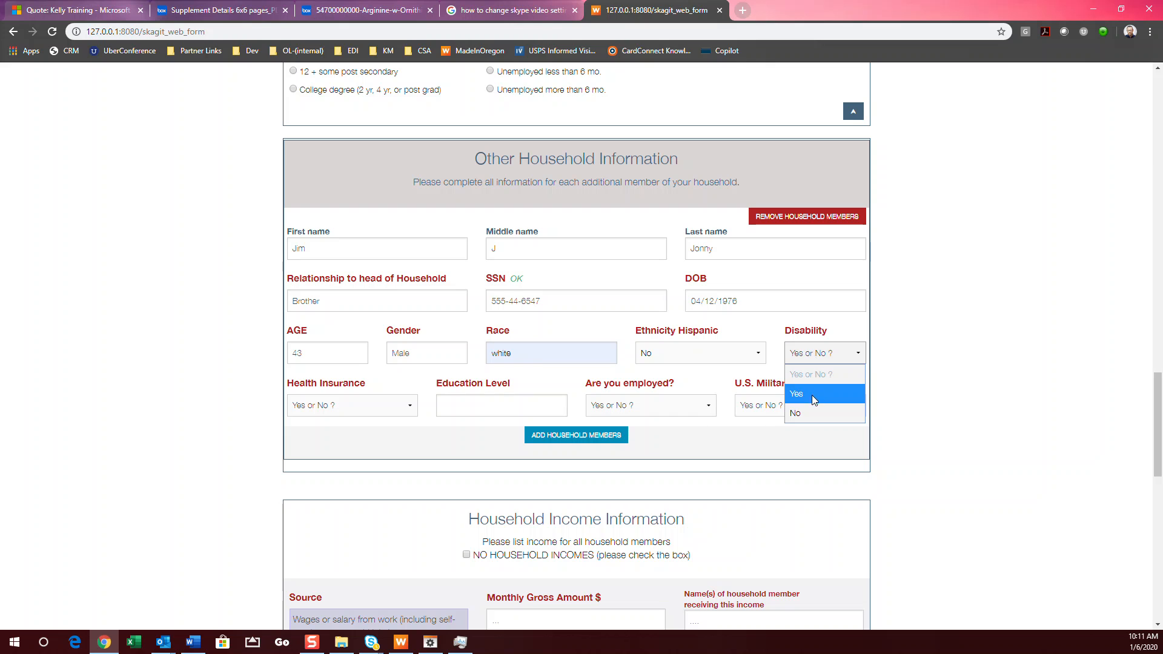
click(803, 412)
- Set the first additional member's health insurance to No, education level to college, and employment and U.S. military service to Yes
click(349, 408)
click(341, 464)
click(449, 406)
click(467, 435)
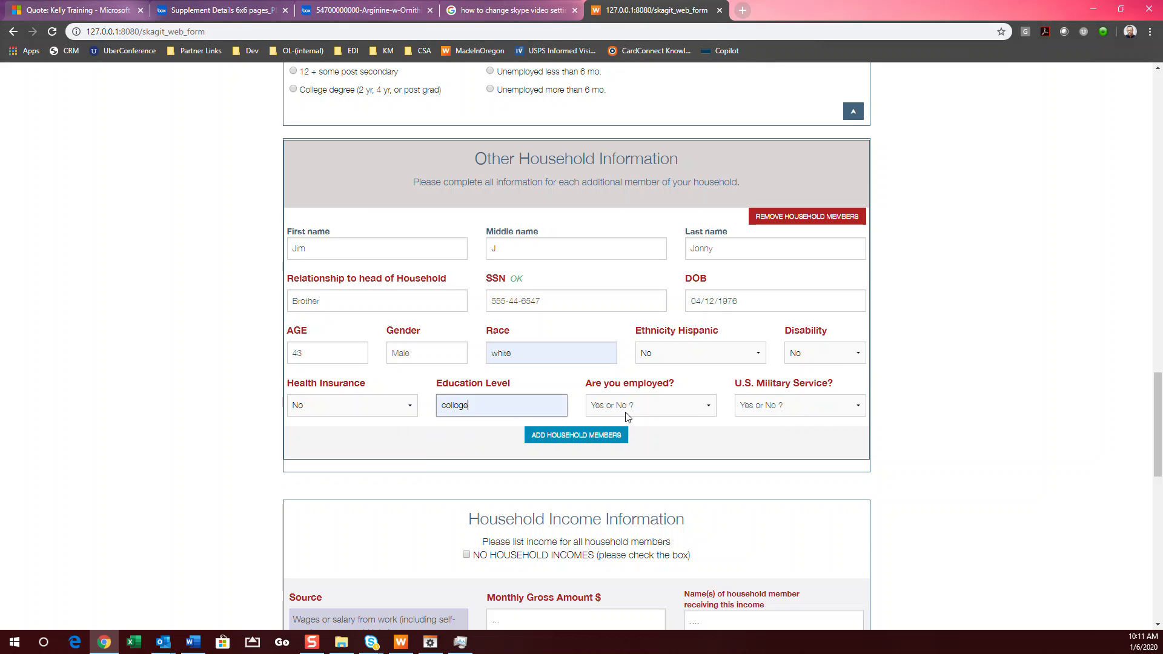
key(BackSpace)
text(e)
click(660, 406)
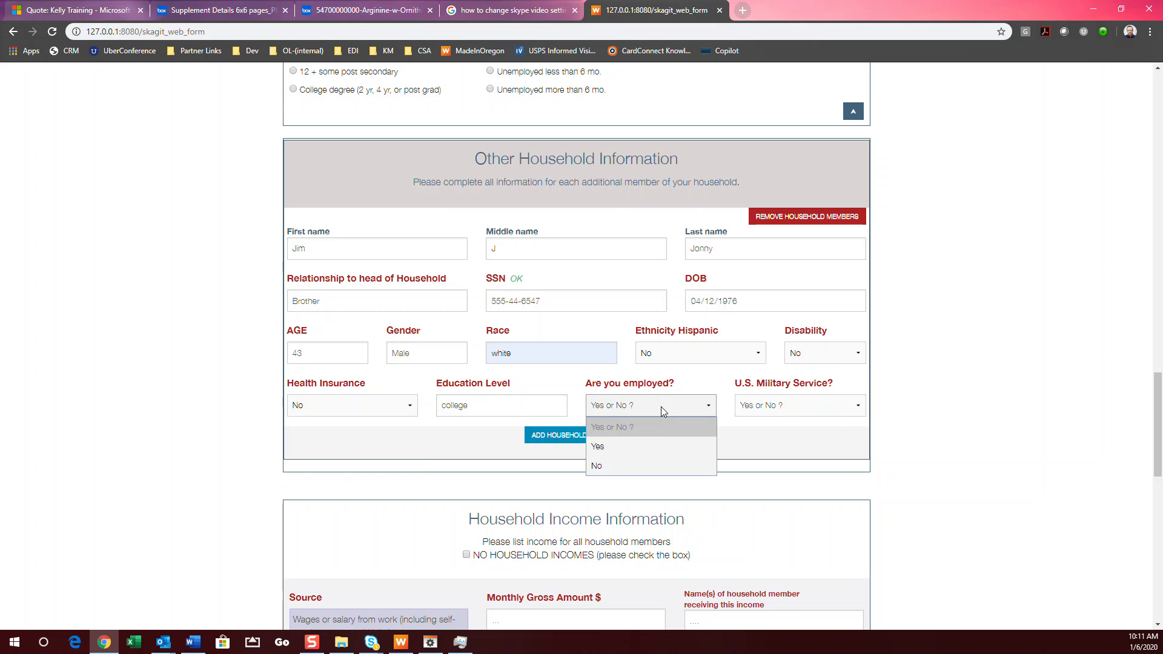
click(656, 450)
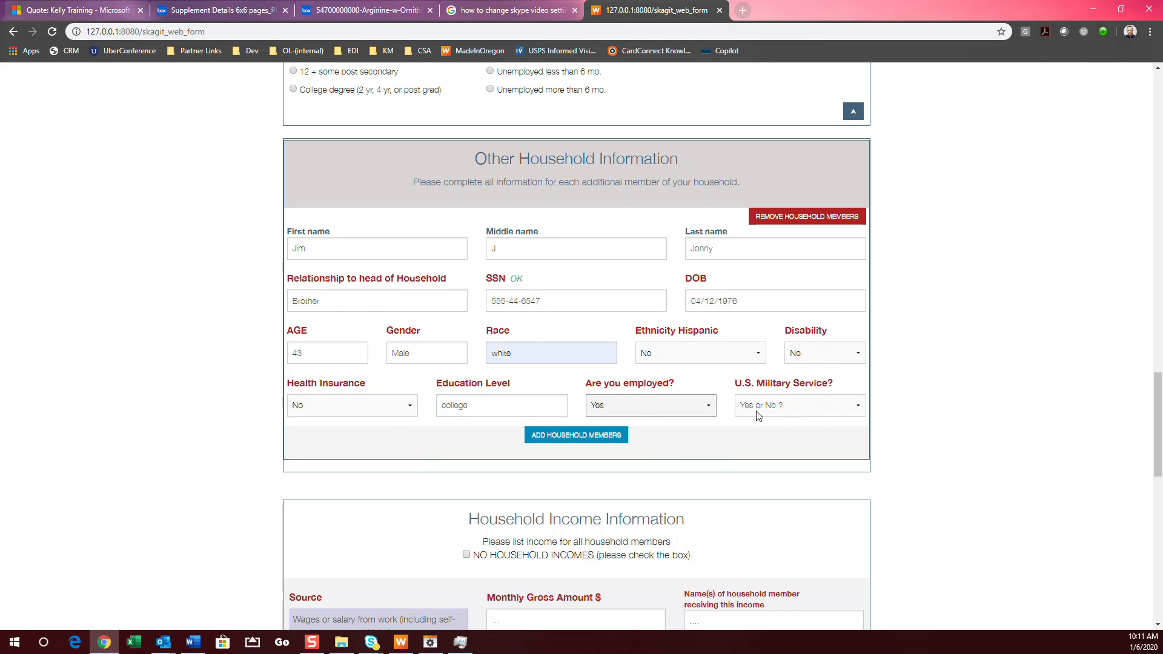
click(757, 414)
click(753, 447)
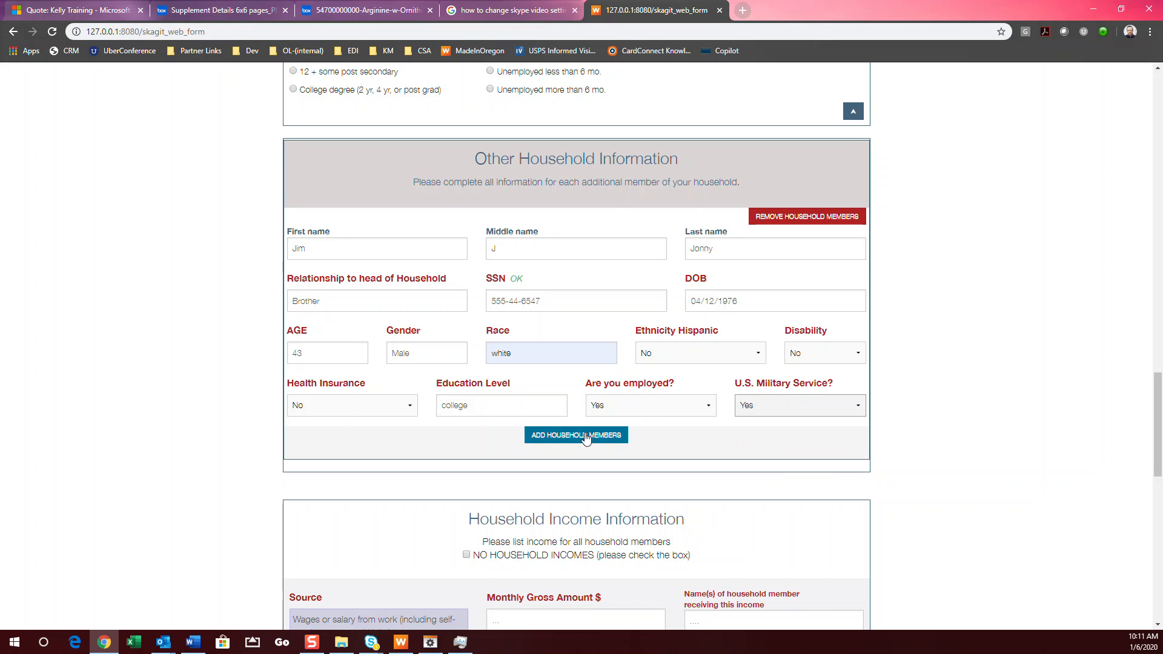
- Add a second additional household member and enter their first and last name, leaving the middle name blank
click(586, 436)
scroll(640, 376, down, 5)
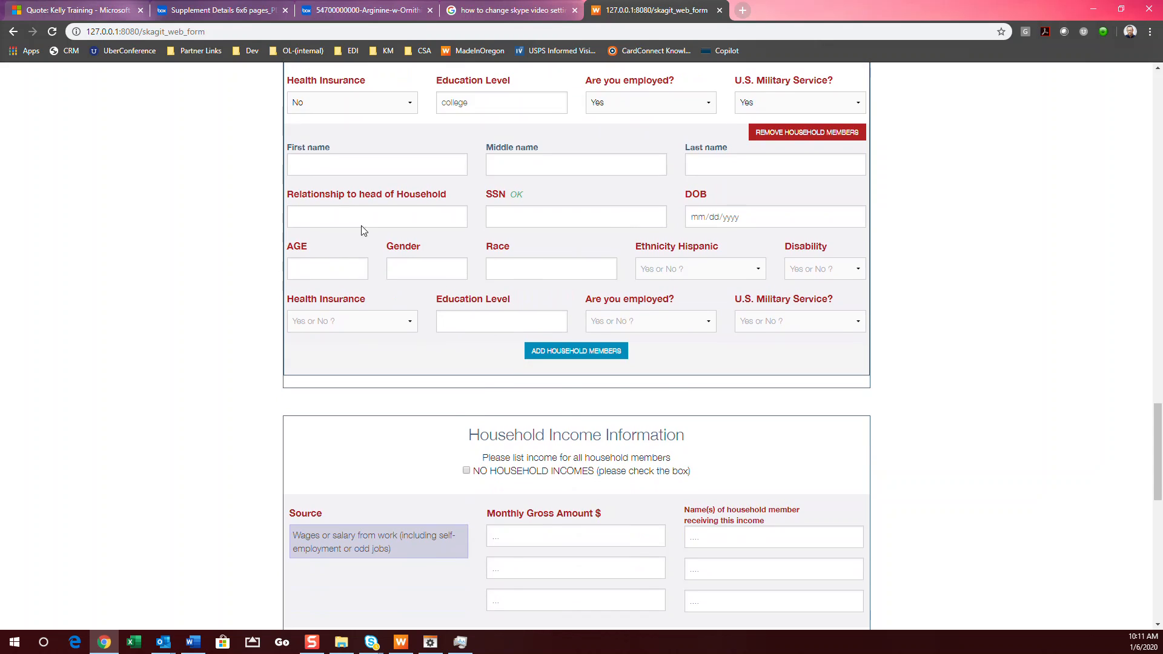
click(336, 166)
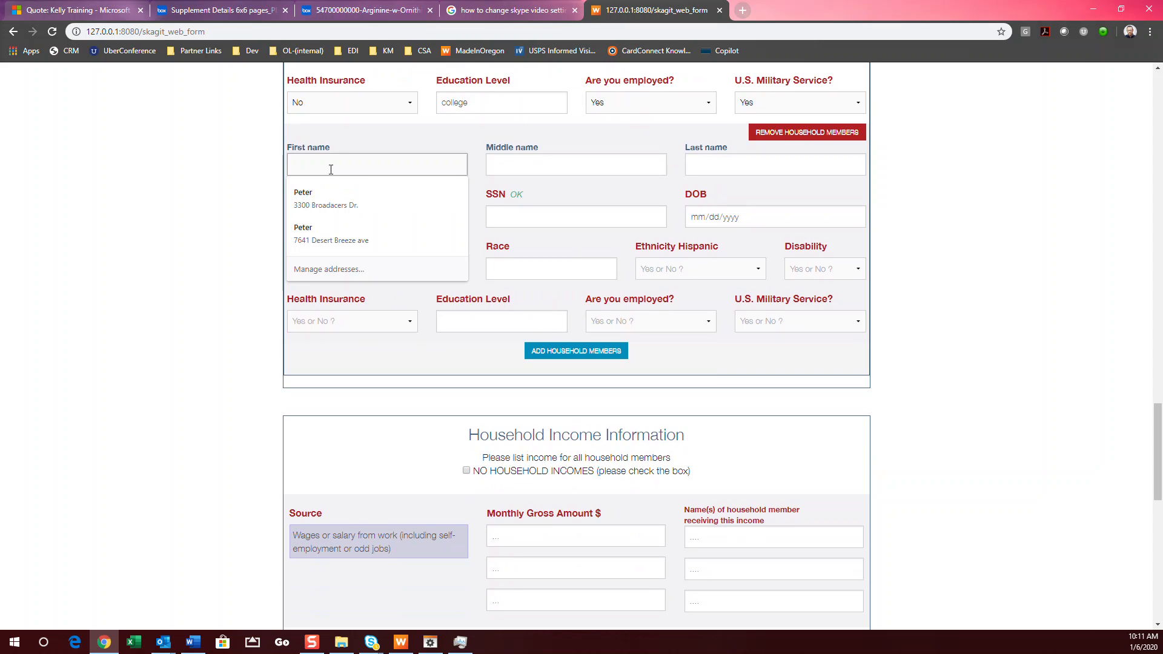
text(Sallyt)
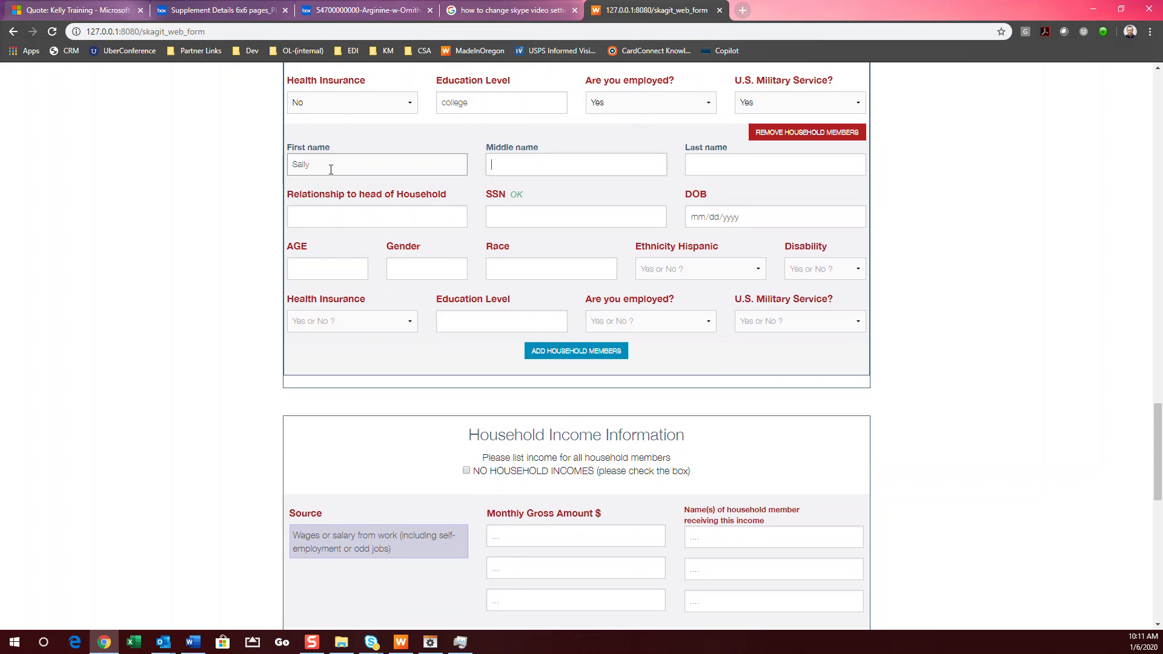
key(Tab)
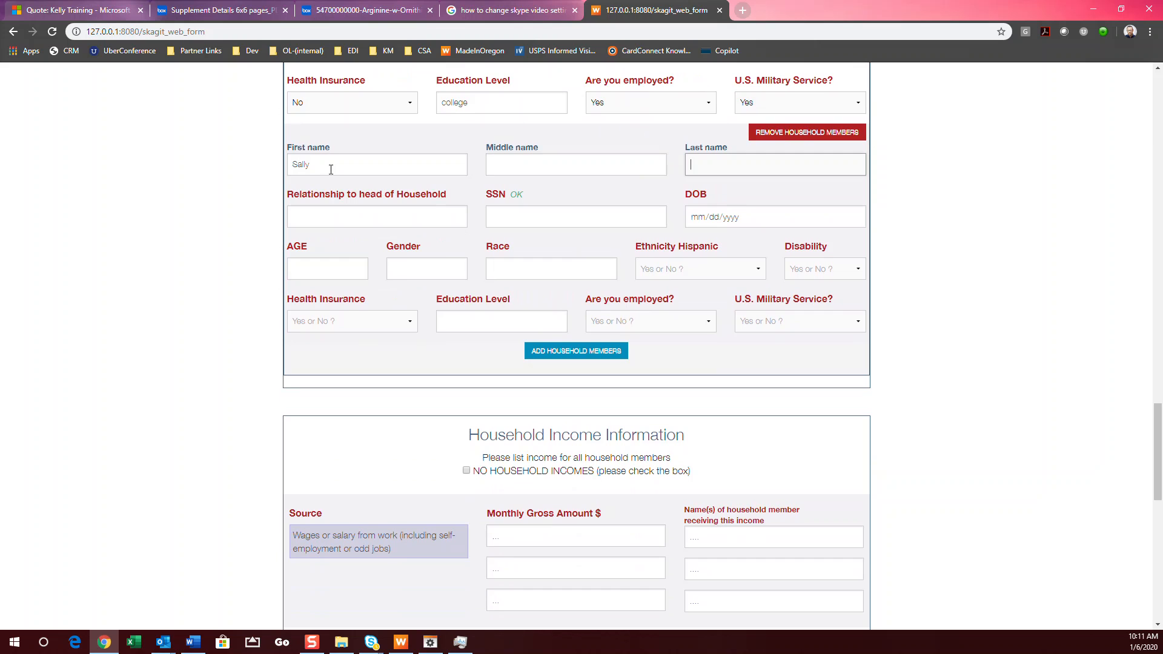
text(Sister)
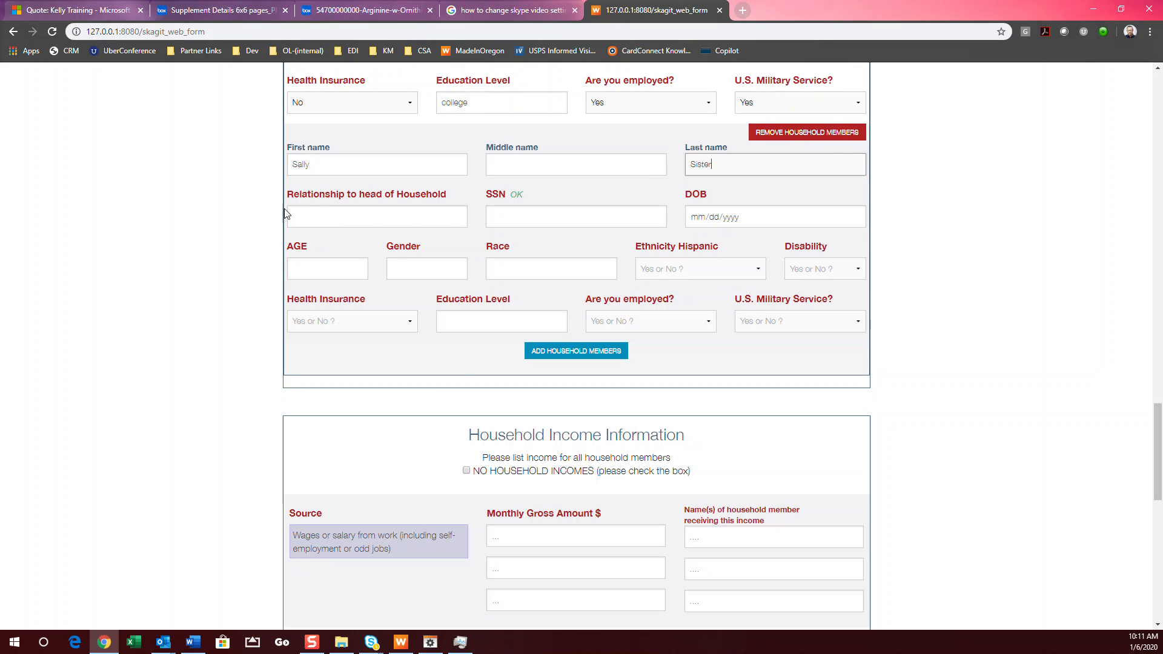
- Set the second additional member's relationship to Sister and fill in their social security number and date of birth
click(319, 212)
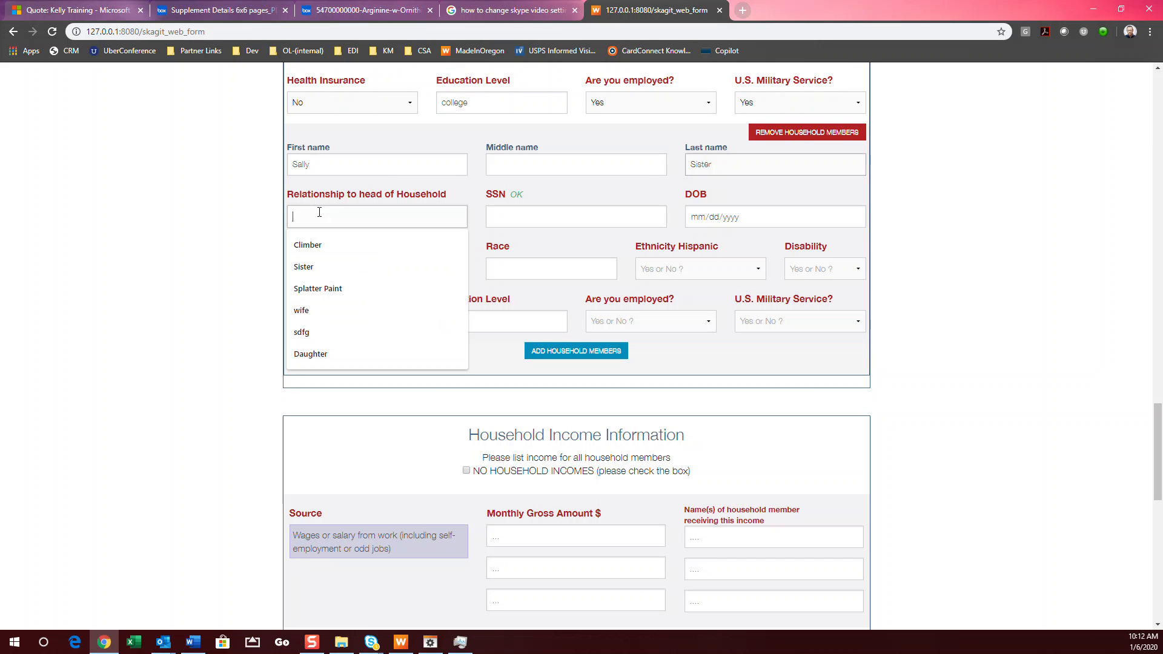
text(Sister)
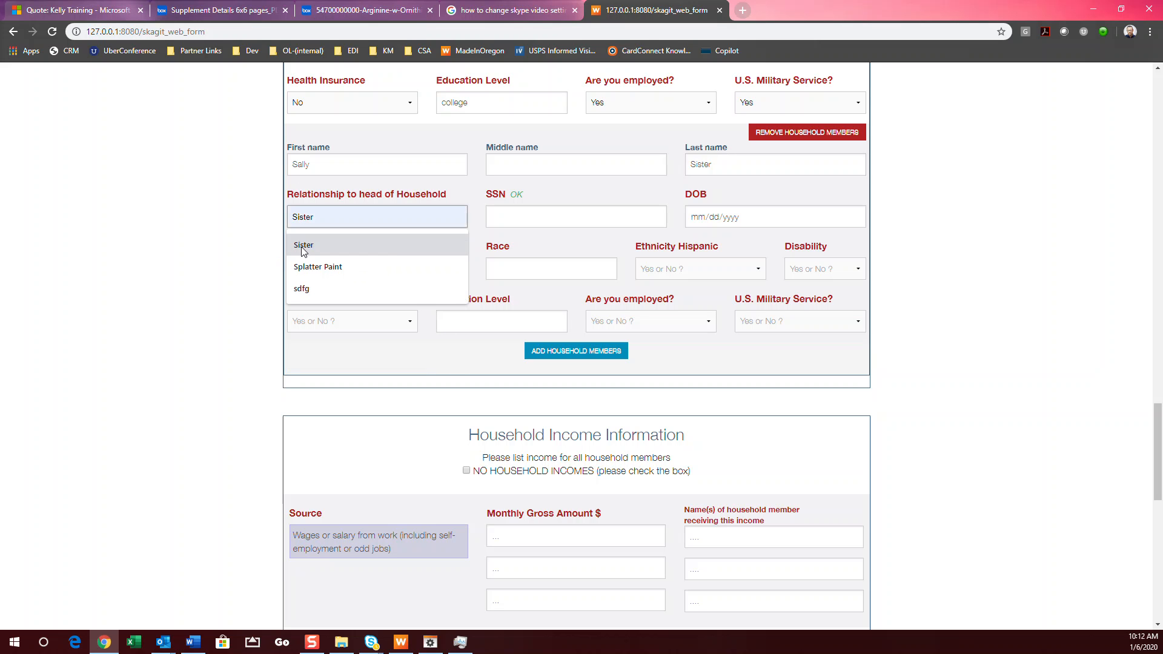
click(302, 246)
click(506, 216)
text(456-78-9123)
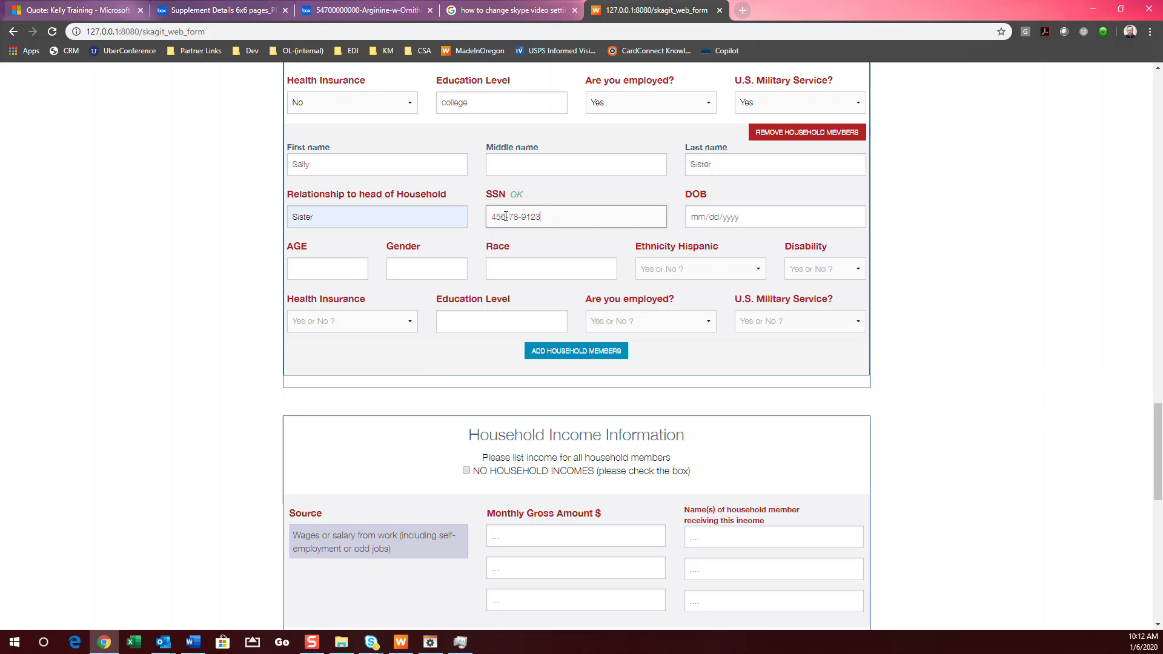
click(855, 216)
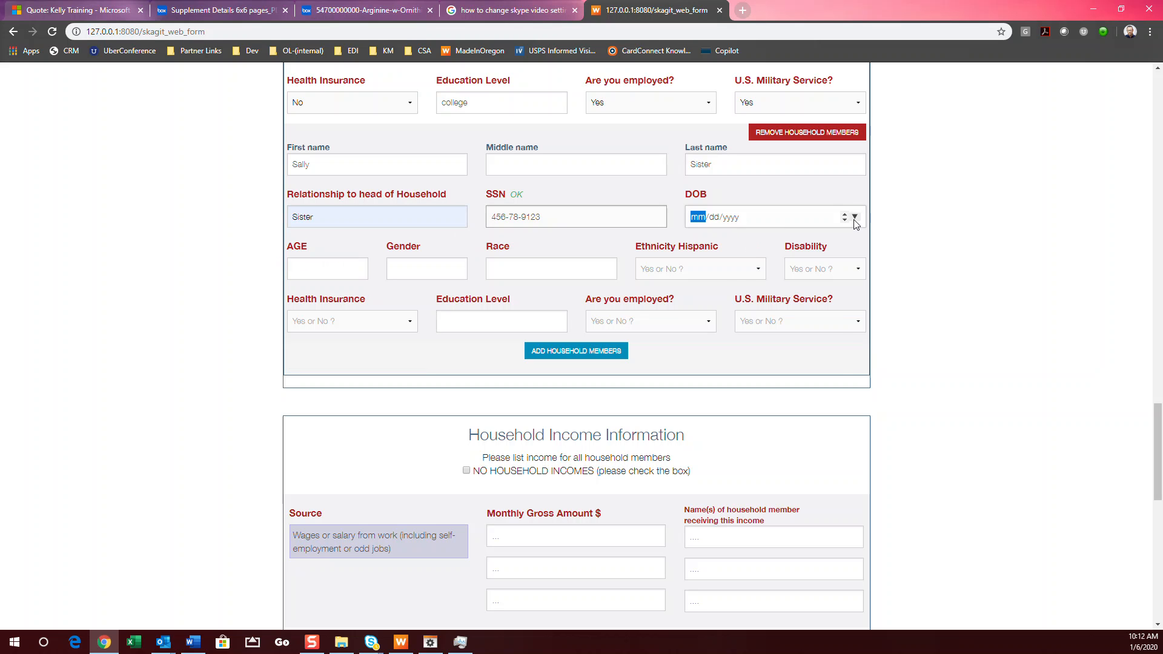
click(765, 301)
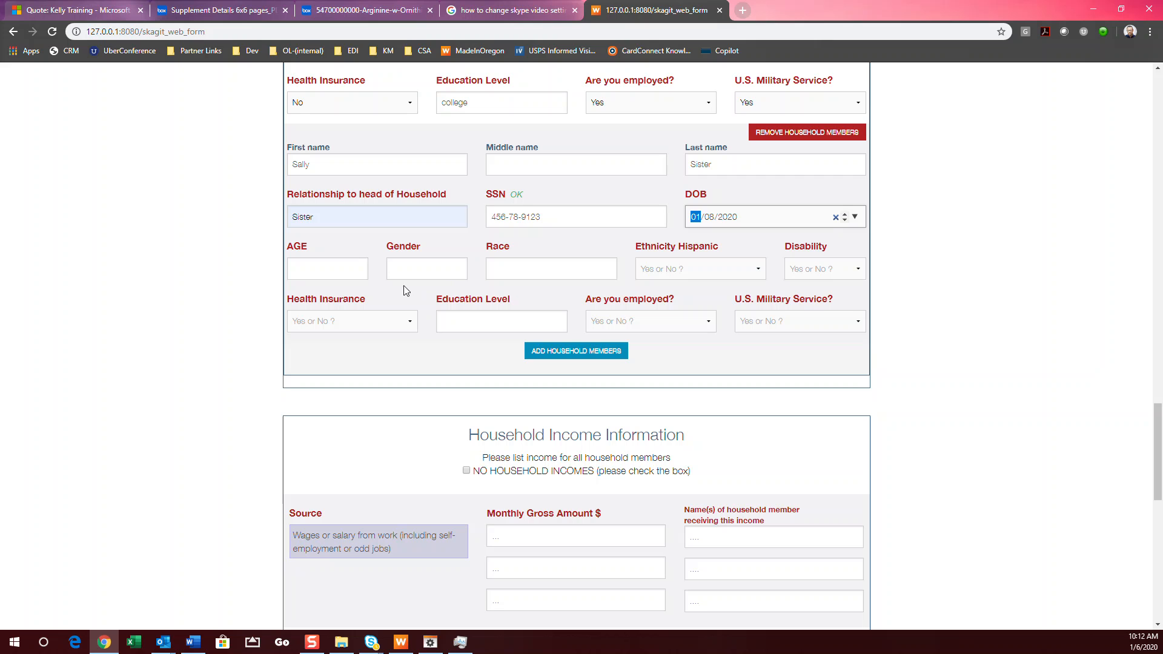
- Set the second additional member's age to 20, gender to Female, race to hispanic, Hispanic ethnicity to Yes and disability to No
click(330, 275)
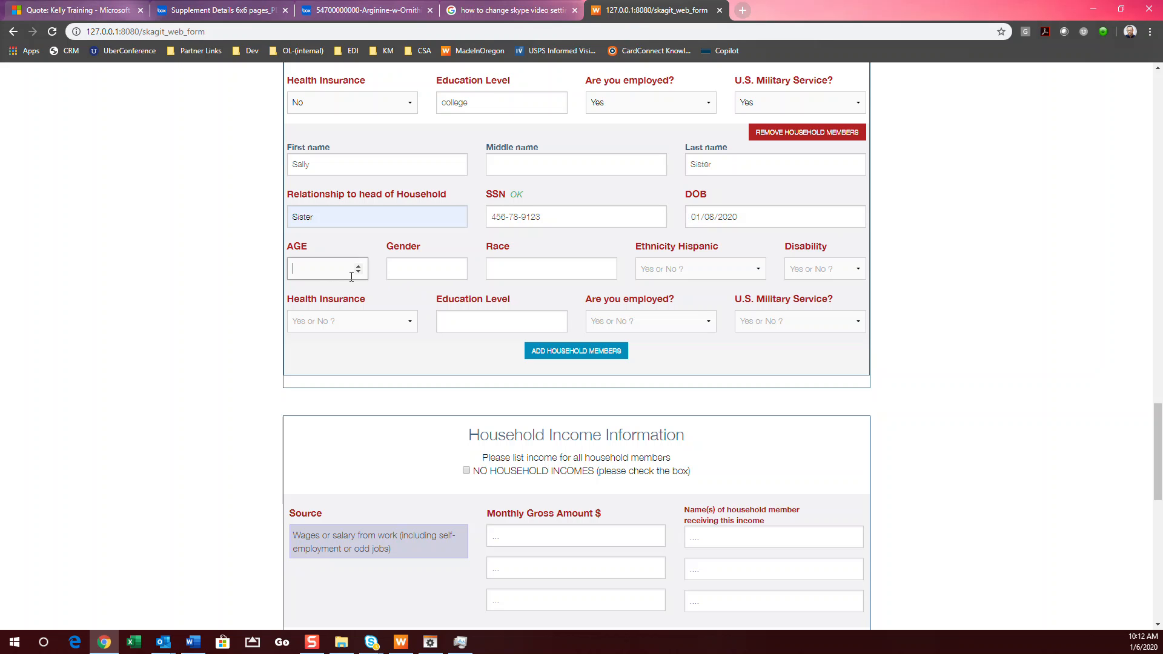
click(452, 269)
click(425, 317)
click(504, 268)
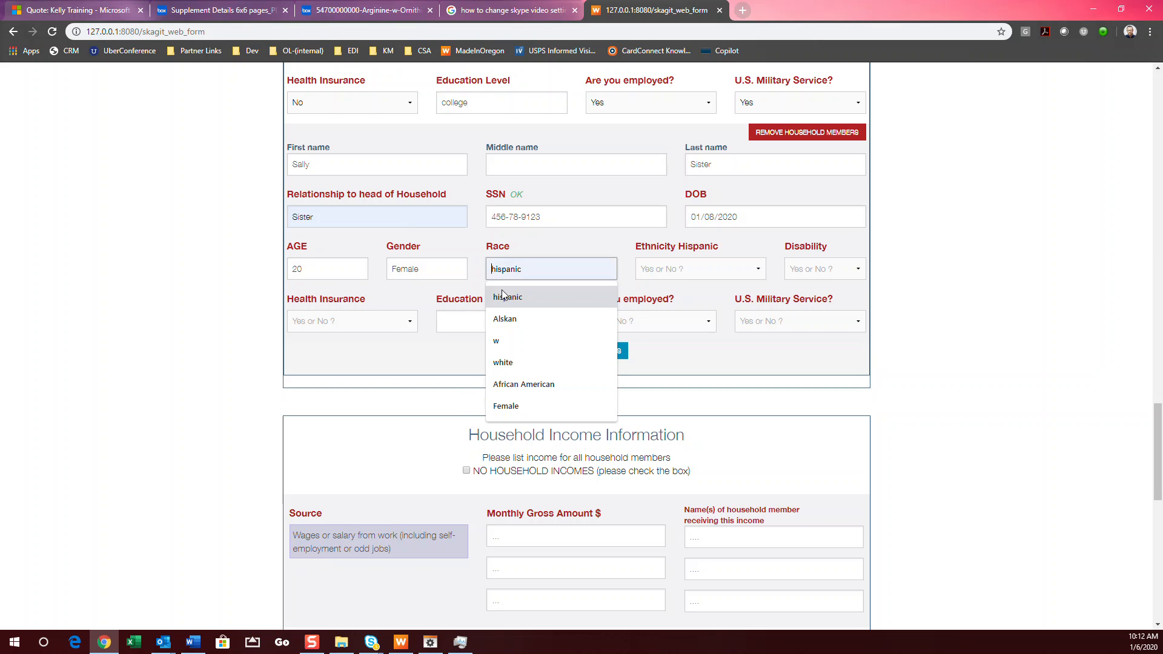
click(505, 296)
click(679, 270)
click(670, 308)
click(801, 272)
click(803, 329)
- Set the second additional member's military service, employment and health insurance to Yes, and education level to grad
click(769, 321)
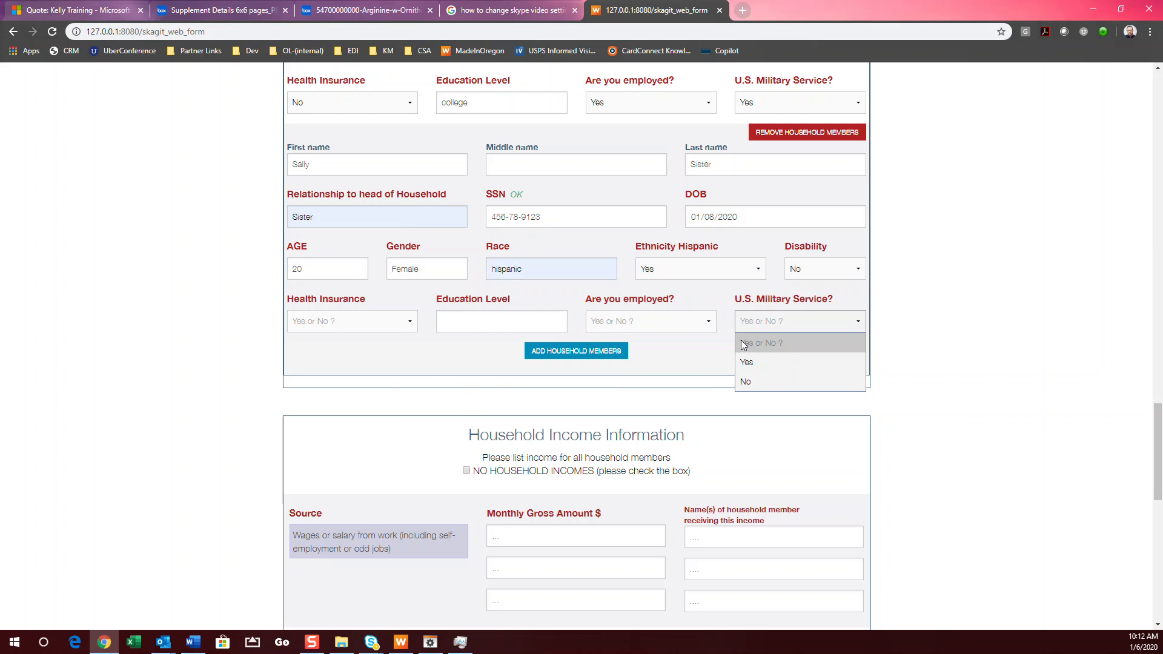
click(745, 361)
click(651, 321)
click(606, 362)
click(515, 321)
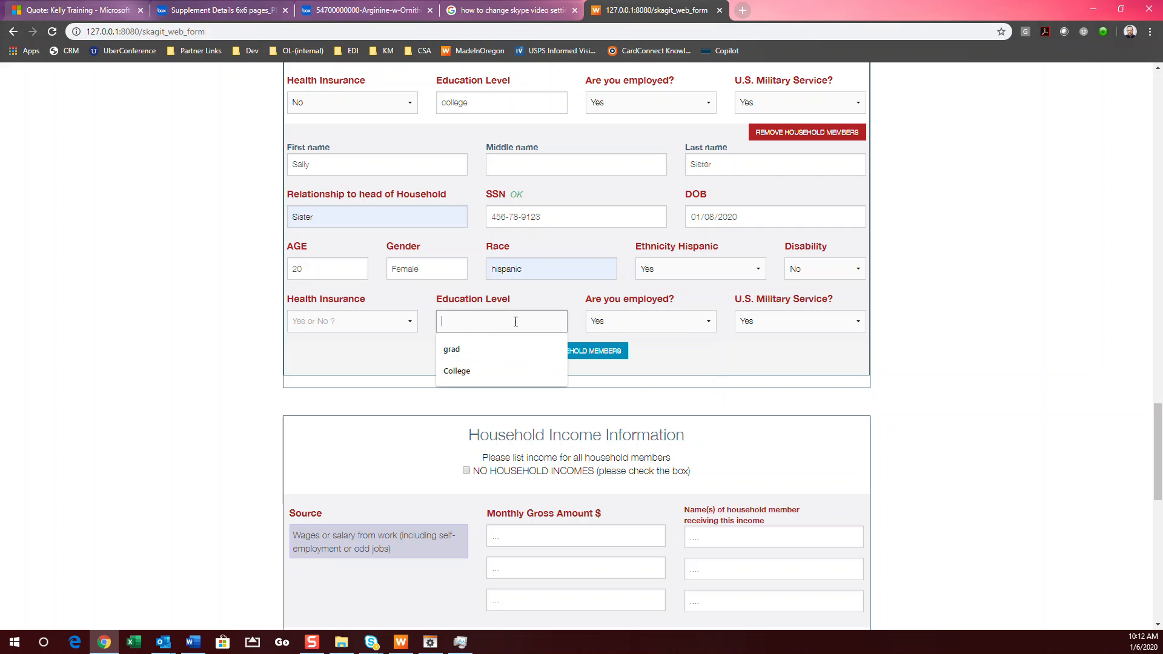
click(476, 350)
click(410, 327)
click(391, 360)
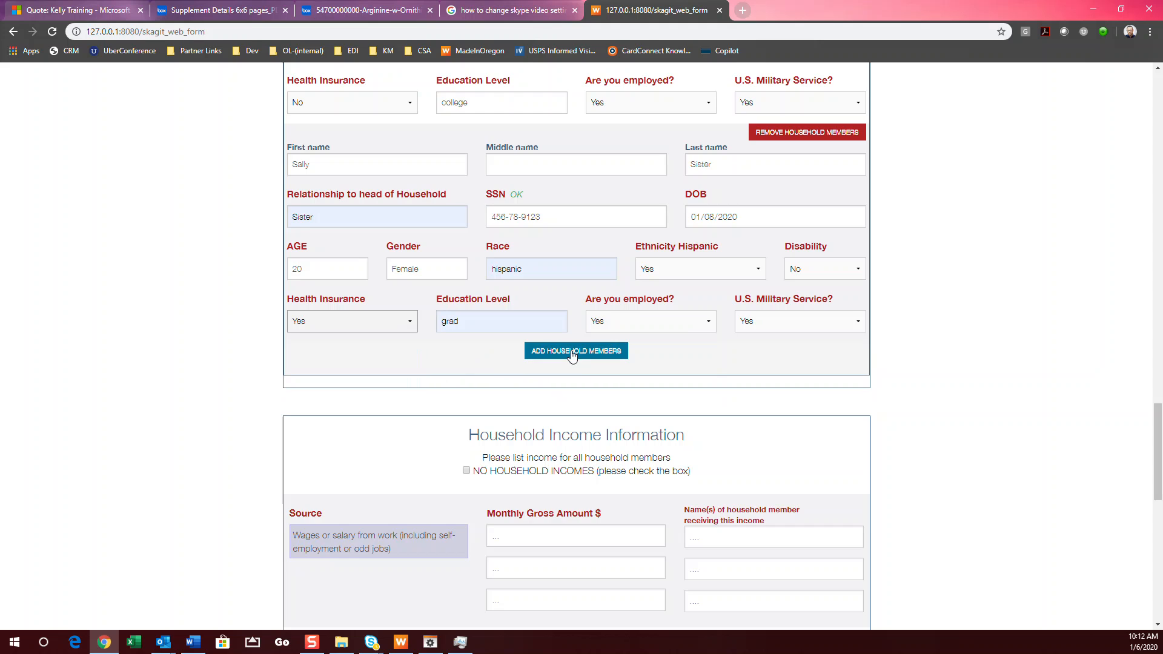
- Enter monthly gross amounts of $123,654, $10,000 and $1,200 for the wages or salary income source
scroll(545, 357, down, 3)
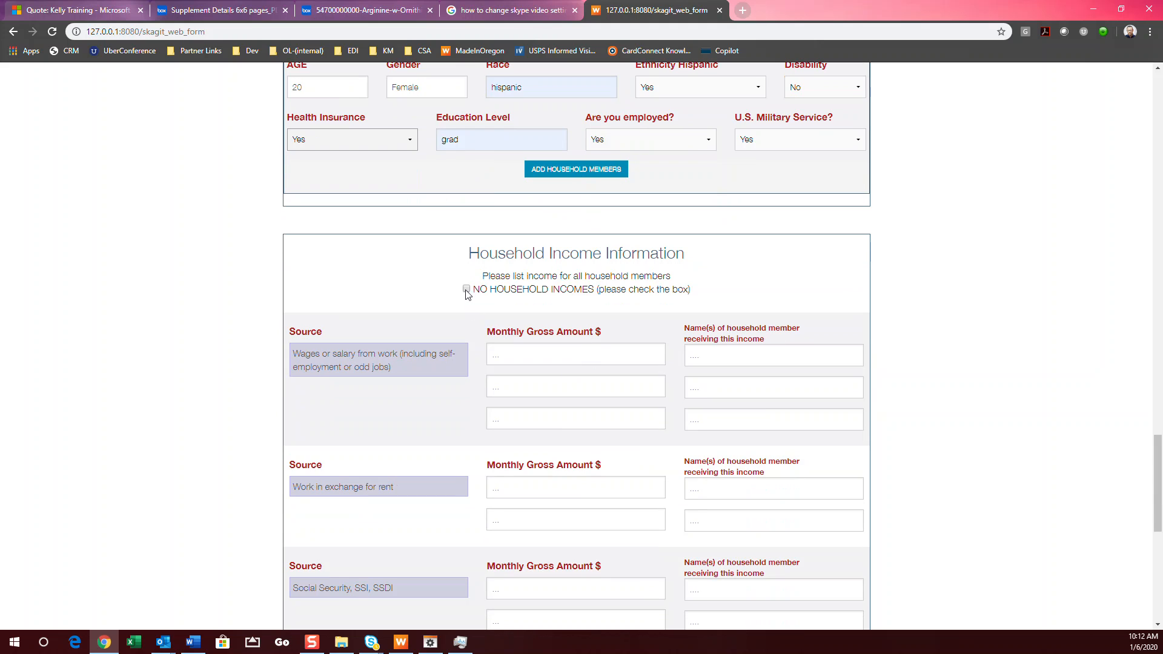
click(540, 350)
click(538, 378)
click(538, 378)
click(535, 412)
click(533, 418)
click(536, 448)
- Fill in the names of the household members receiving each of the three wage incomes
click(721, 356)
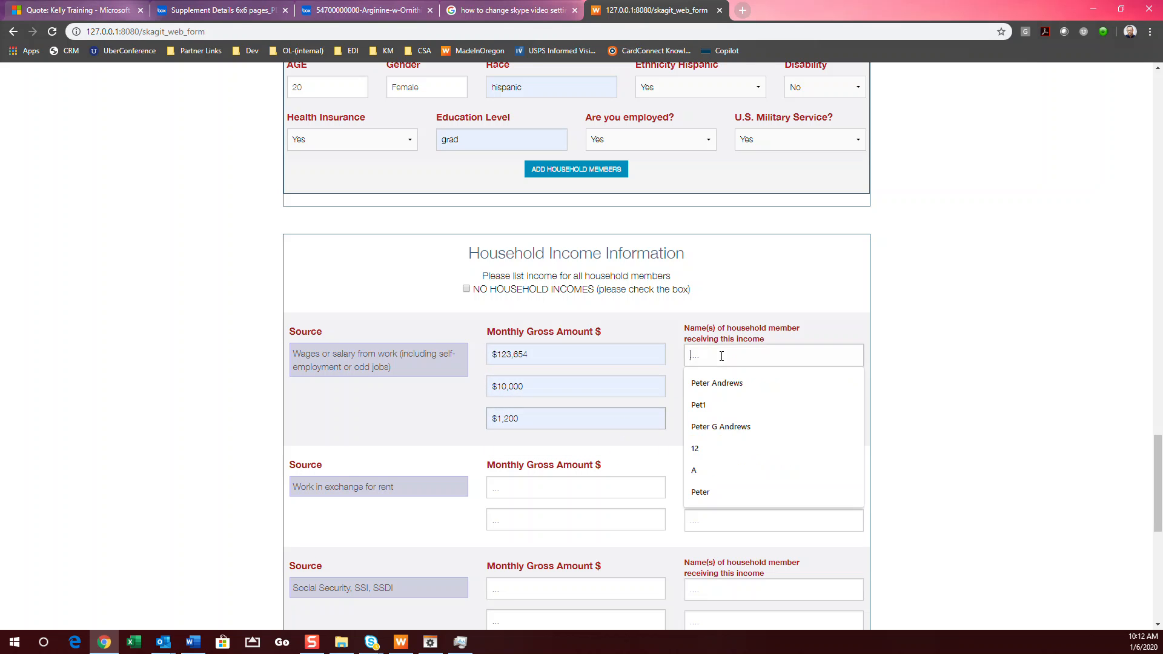
click(722, 391)
click(717, 391)
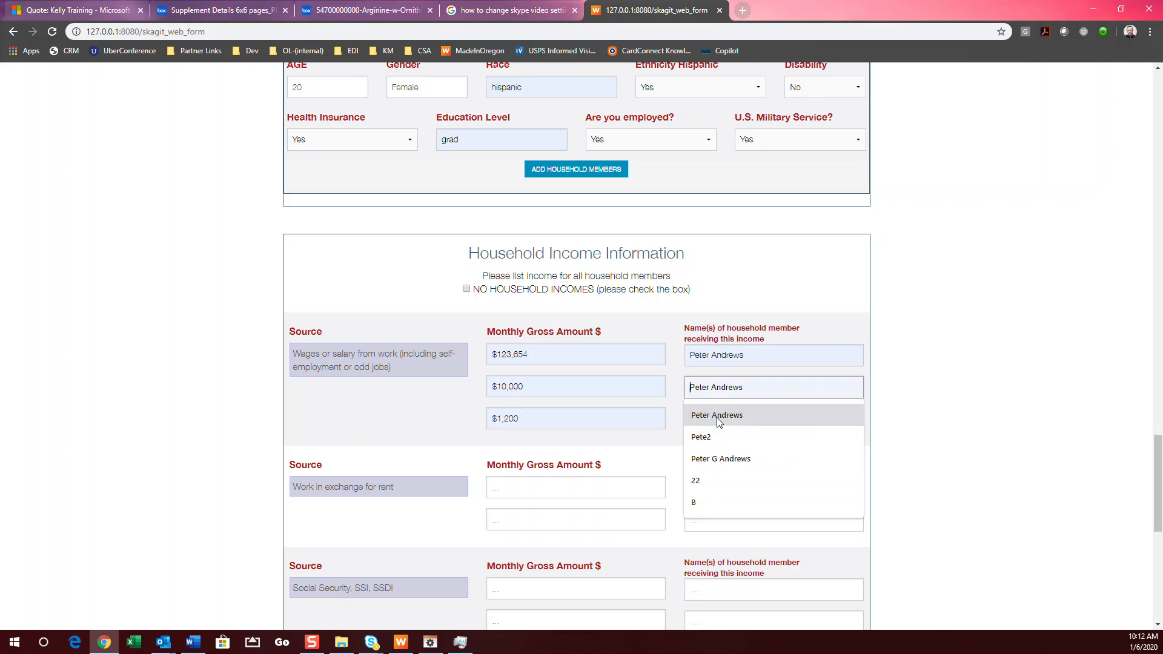
click(718, 458)
click(710, 423)
click(716, 447)
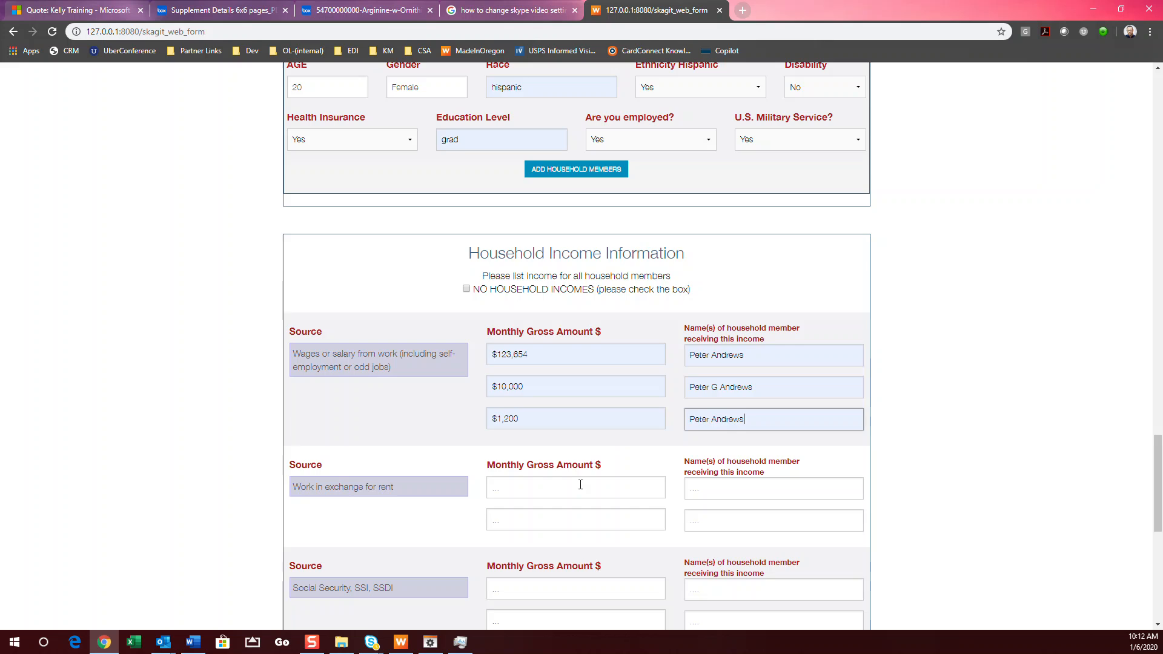
- Submit the completed intake form, leaving the remaining income sources blank
scroll(586, 464, down, 8)
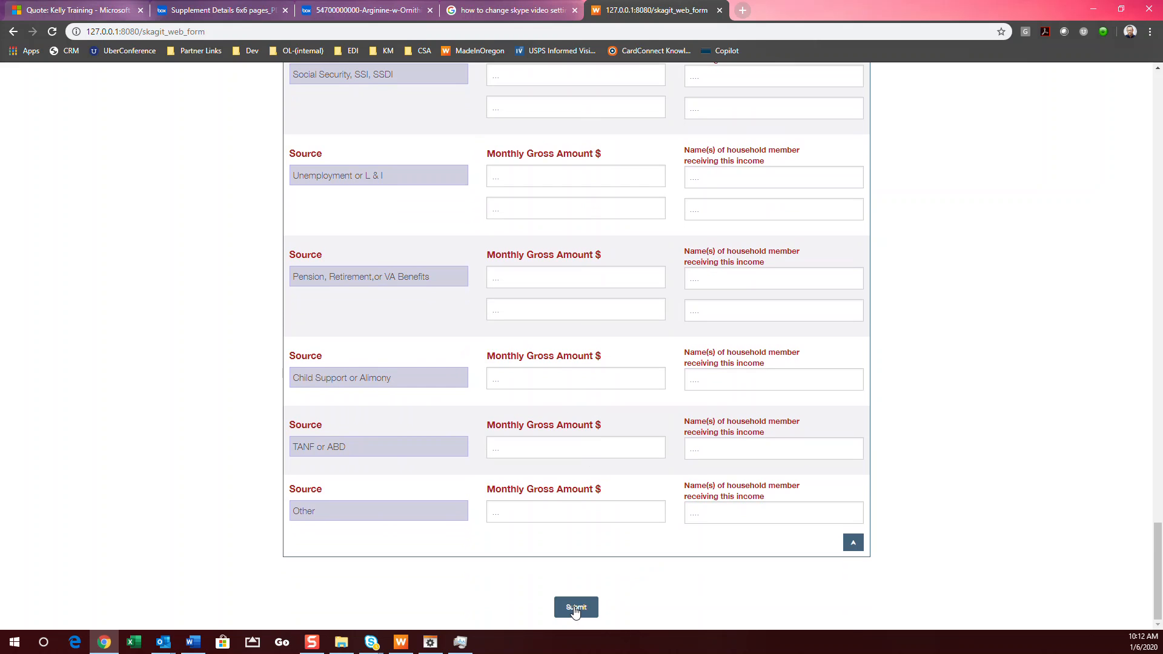
click(576, 609)
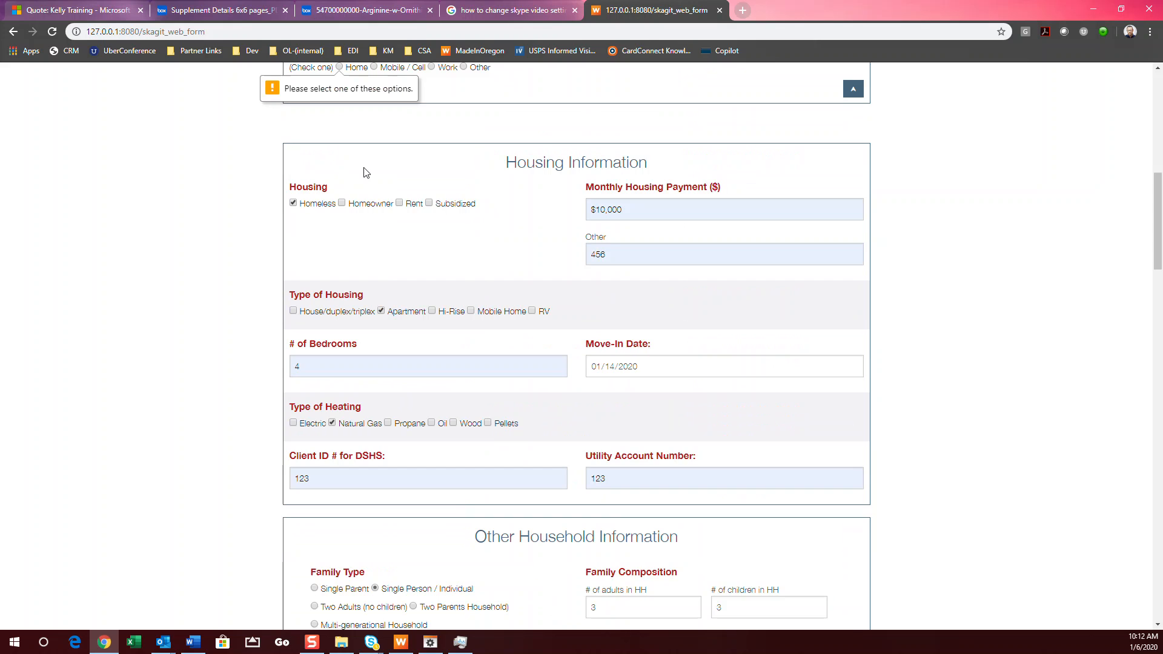
- Mark the head of household's phone number as Mobile / Cell and submit the intake form again
scroll(366, 172, up, 4)
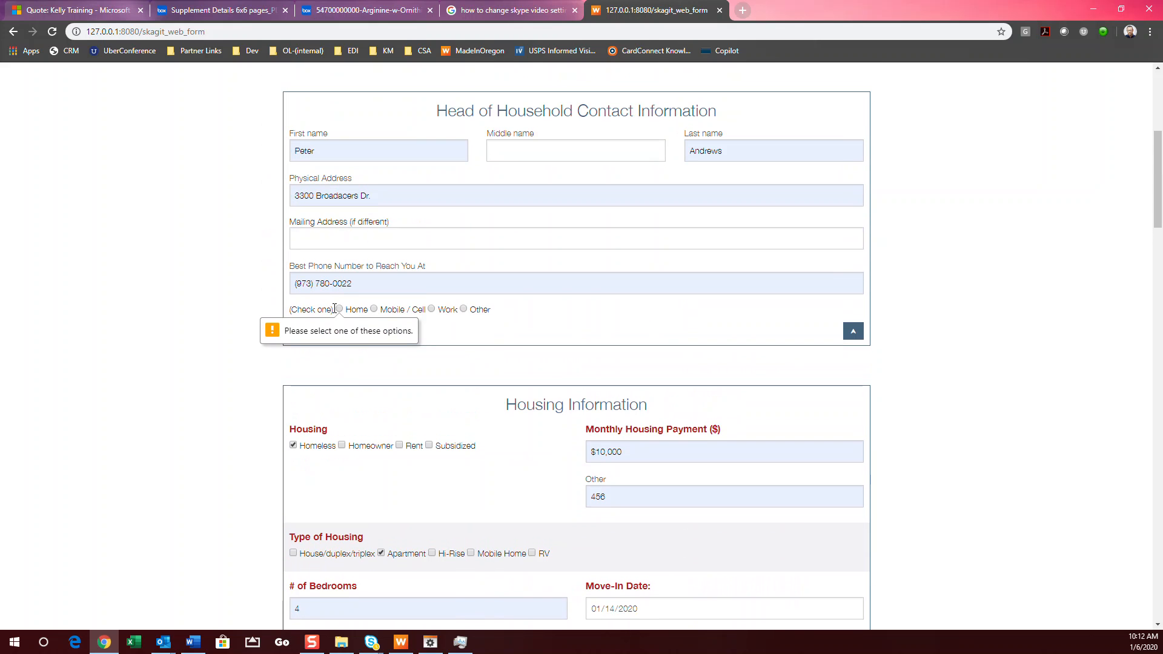
click(374, 310)
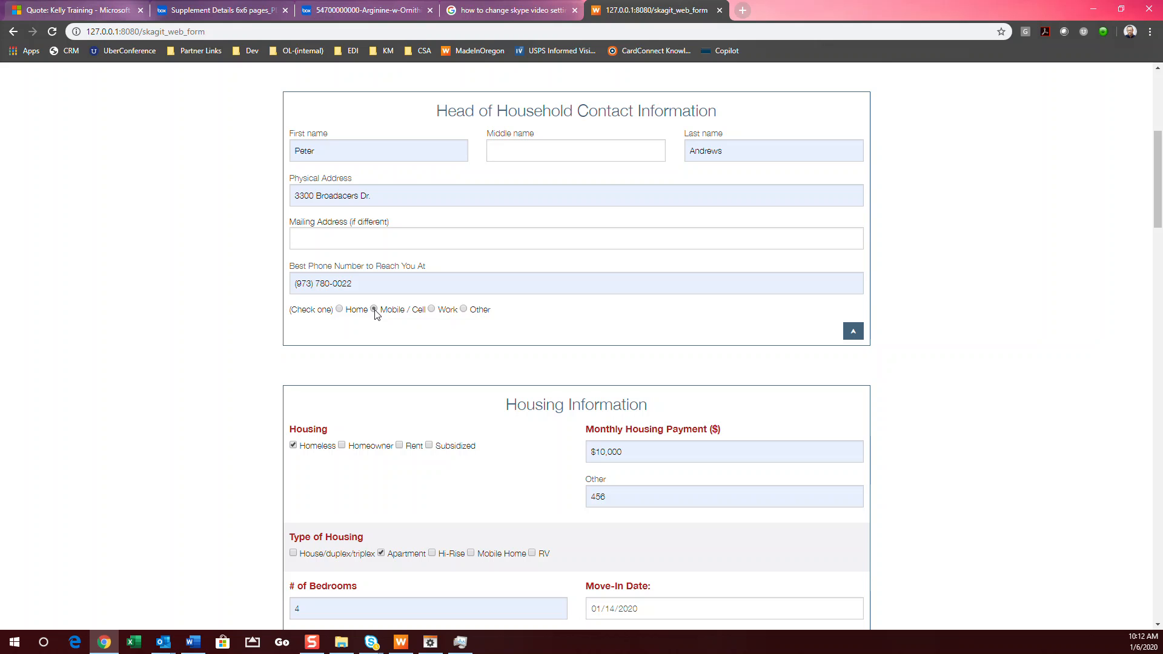
scroll(493, 400, down, 20)
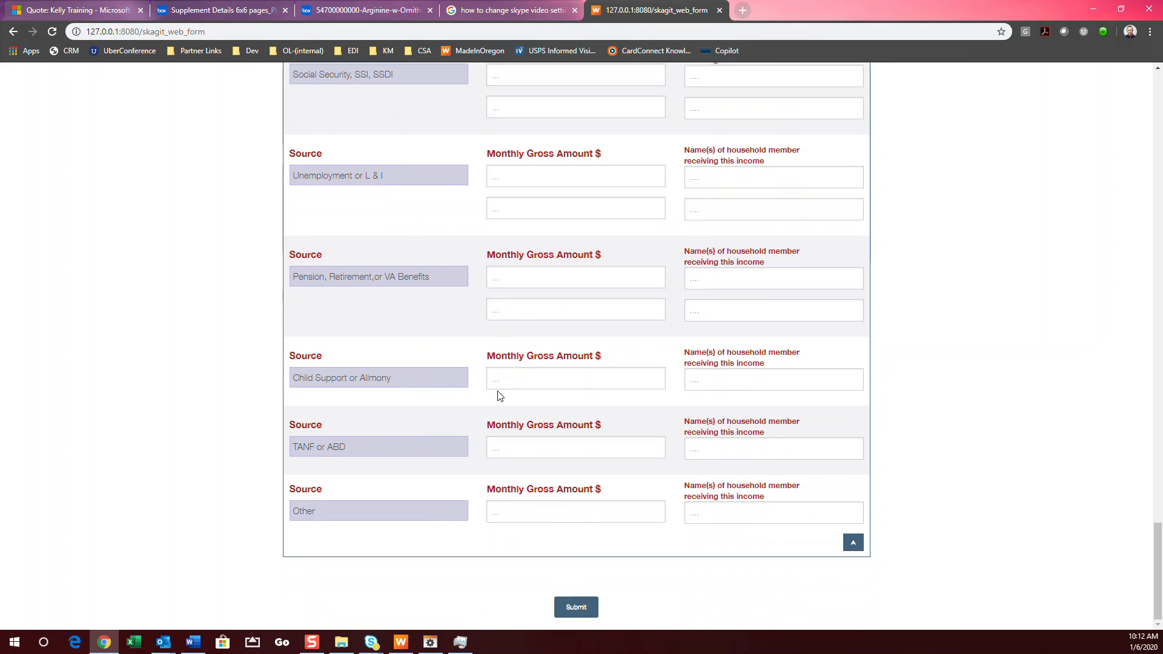
click(573, 611)
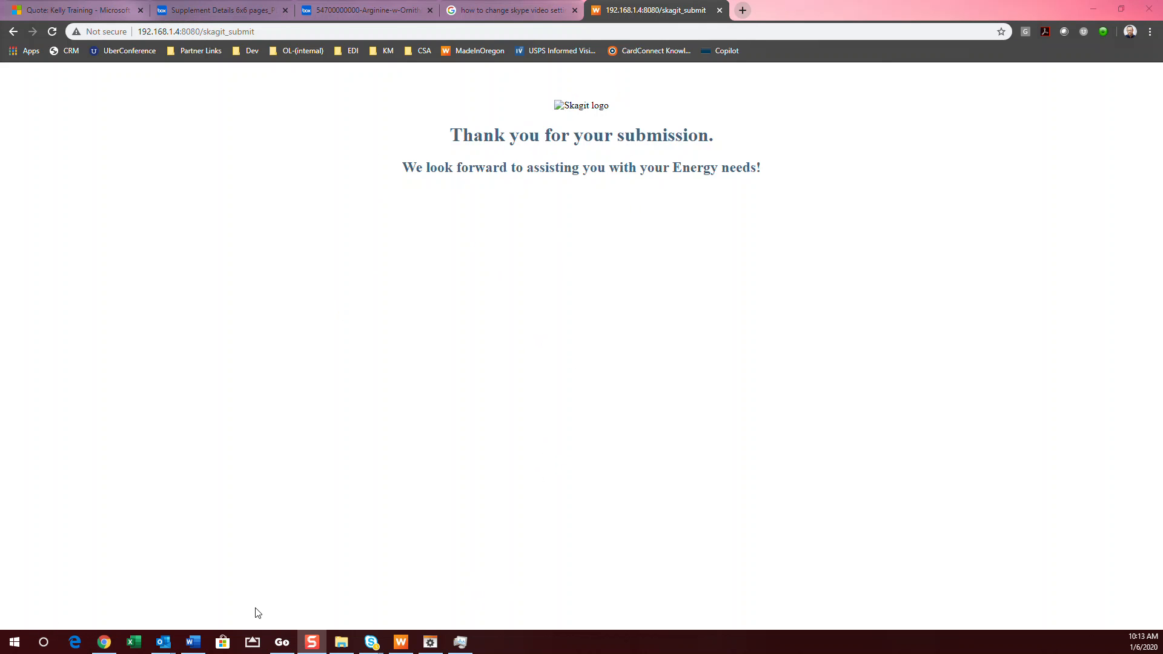
- Switch to Capture OnTheGo and open the intake form dated 11/12/2019 6:01 AM from My Library
click(283, 644)
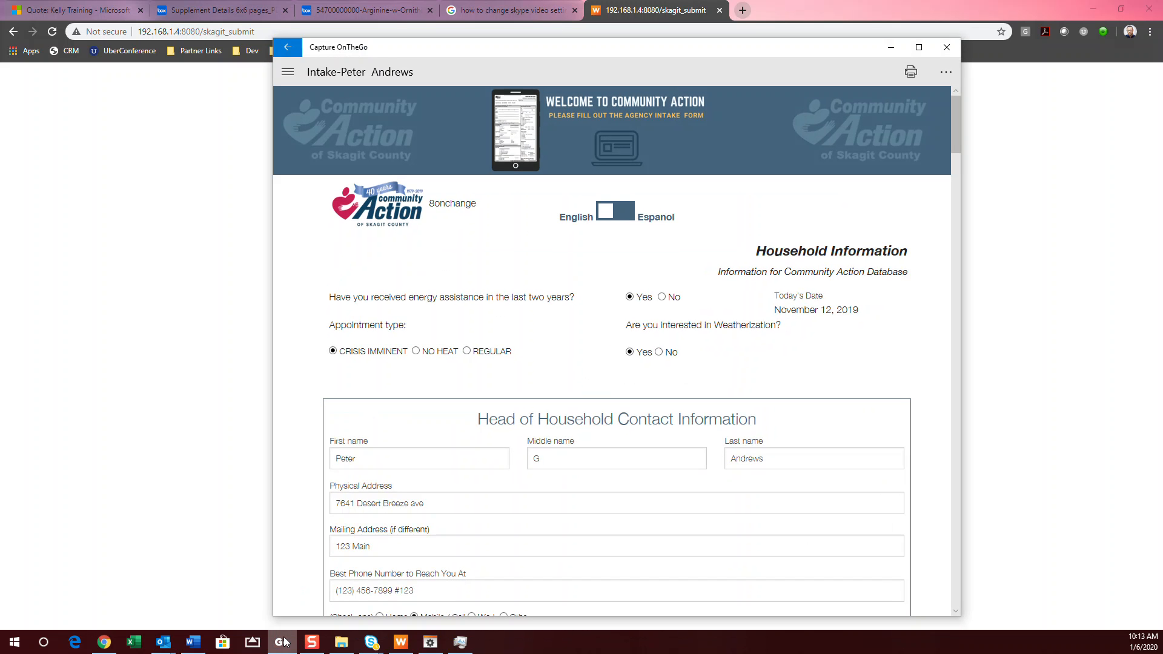
mouse_move(959, 130)
mouse_down()
mouse_move(957, 177)
mouse_move(958, 130)
mouse_up()
click(287, 74)
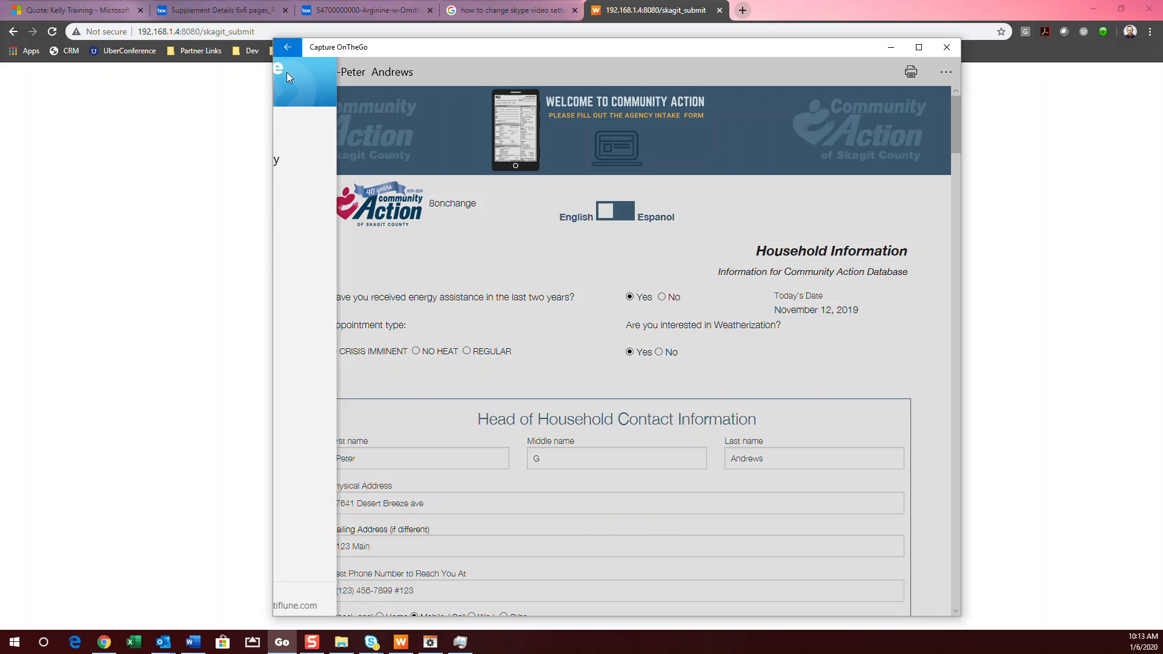
click(340, 123)
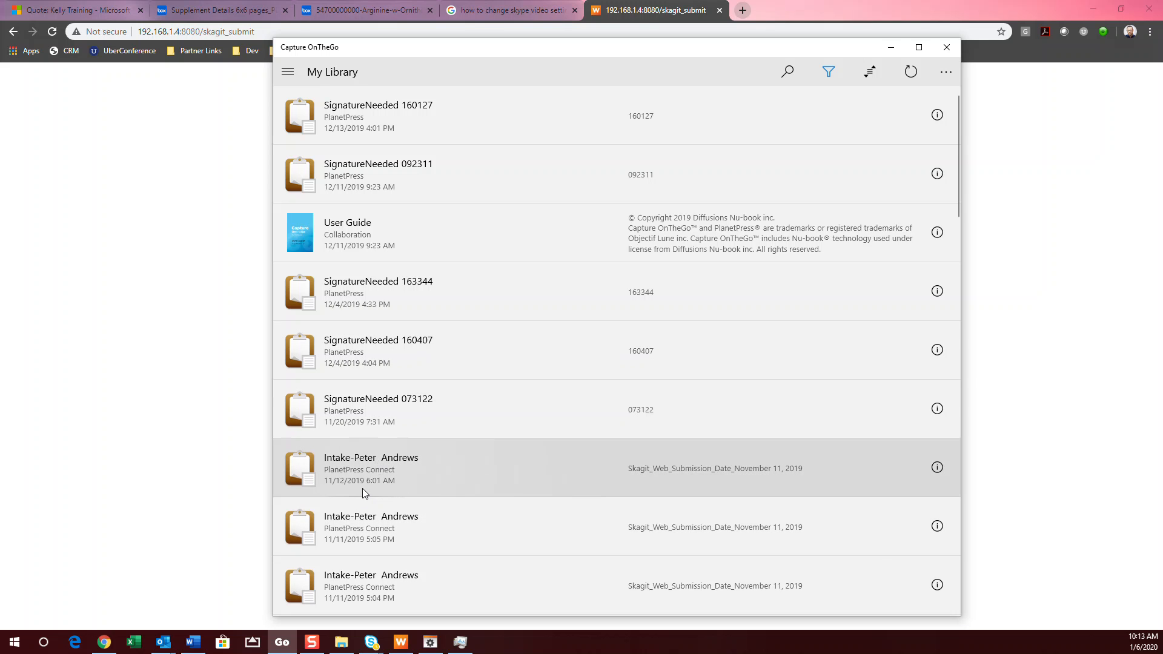
click(362, 488)
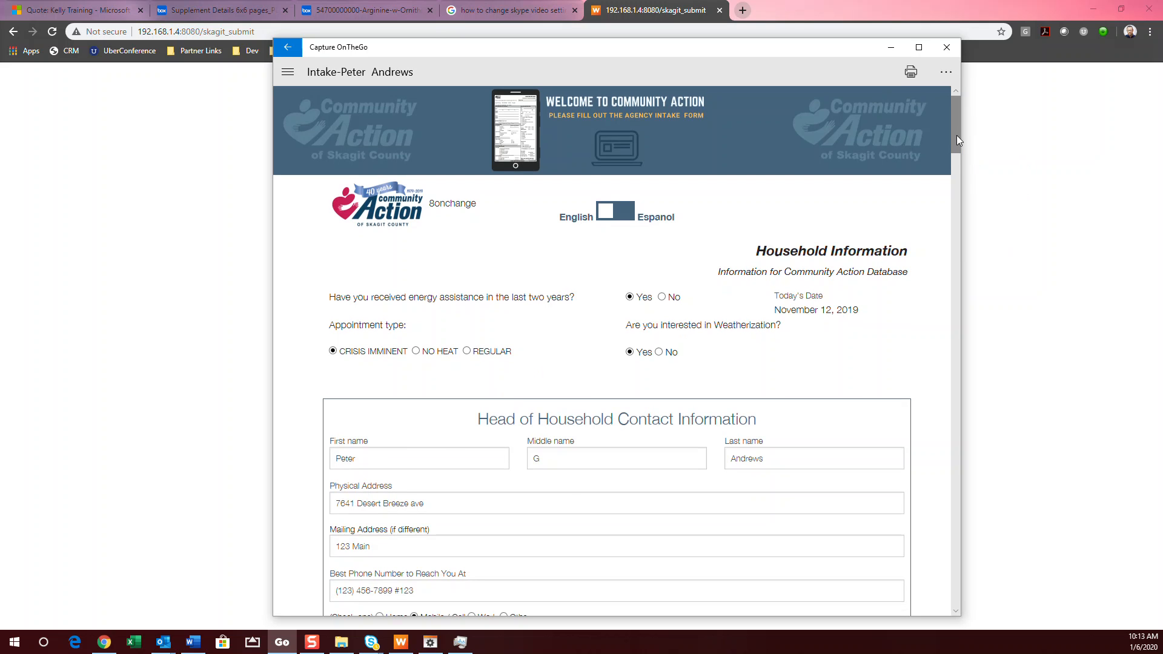
- Preview the form in Spanish and return it to English, then check its layout in a narrower and a wider window
click(603, 220)
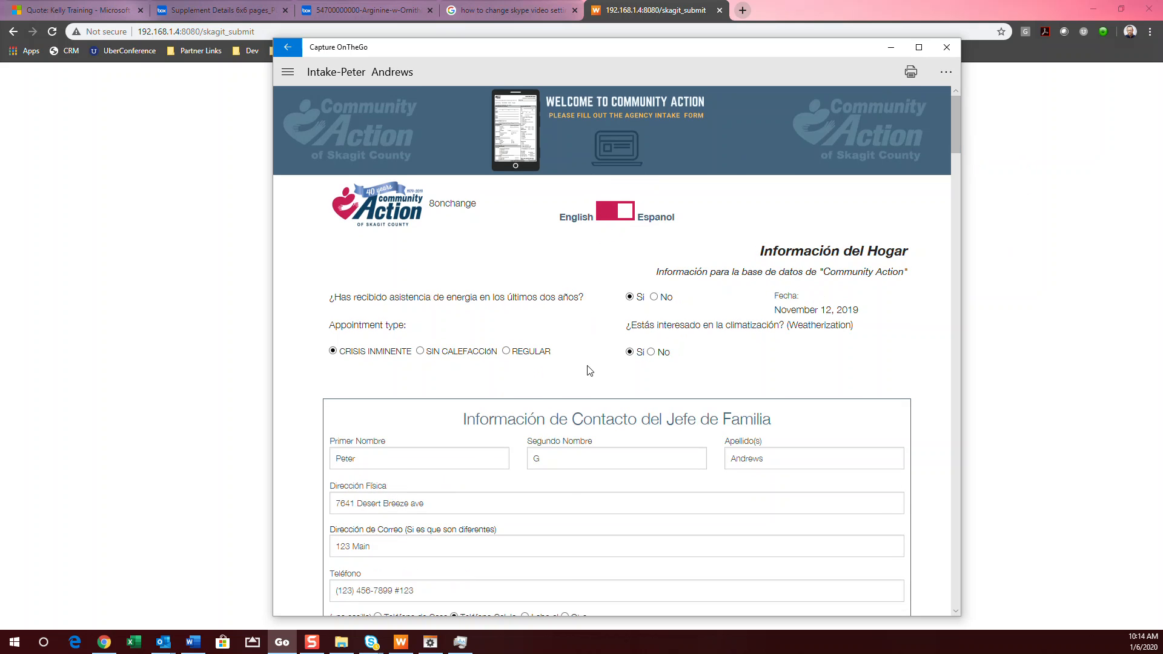
click(619, 217)
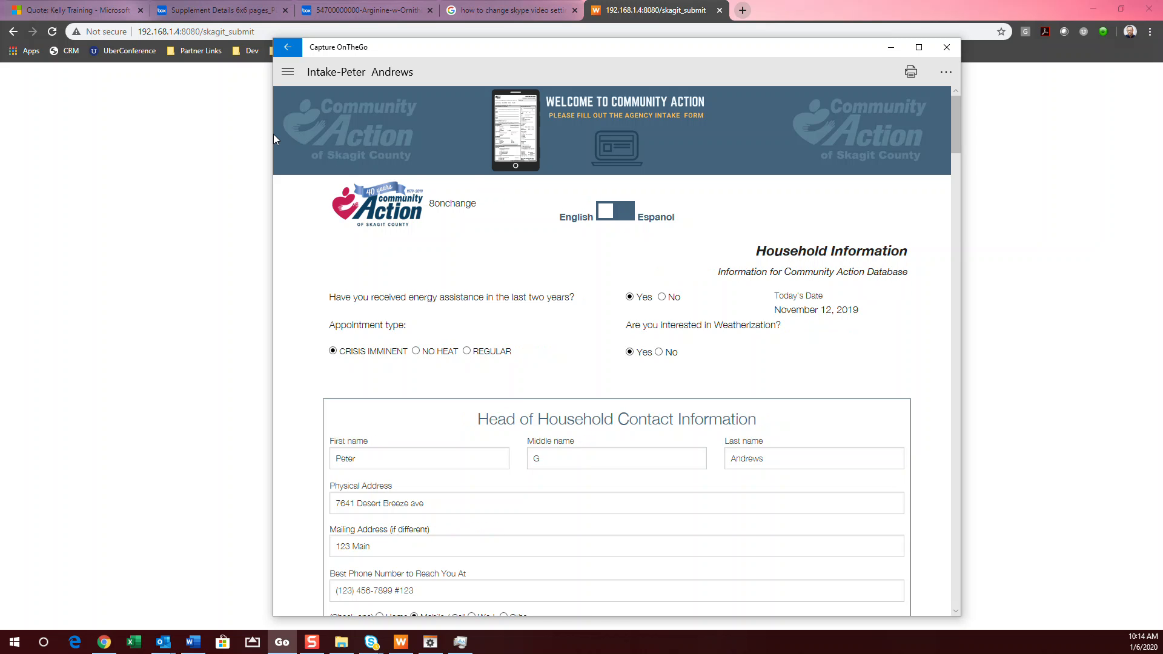
drag(272, 135, 574, 135)
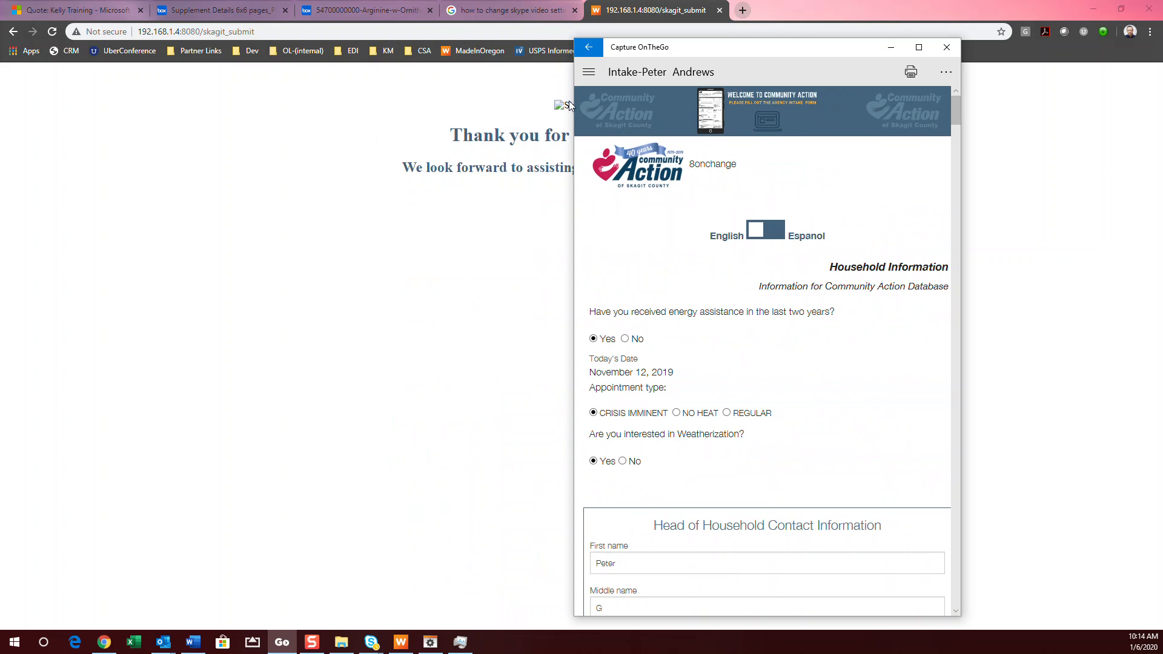
drag(571, 103, 208, 138)
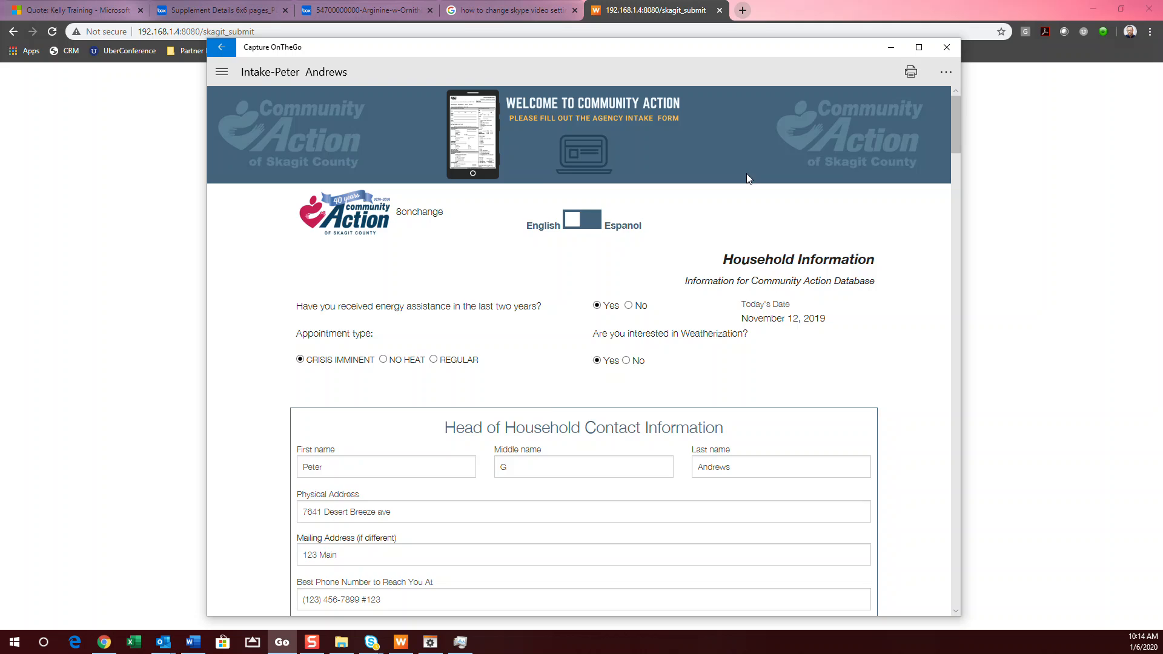
- In Household Benefit Information, set WIC and LIHEAP / Energy Assistance to Yes, and Housing Voucher and SNAP to No
scroll(747, 181, down, 5)
scroll(748, 213, down, 10)
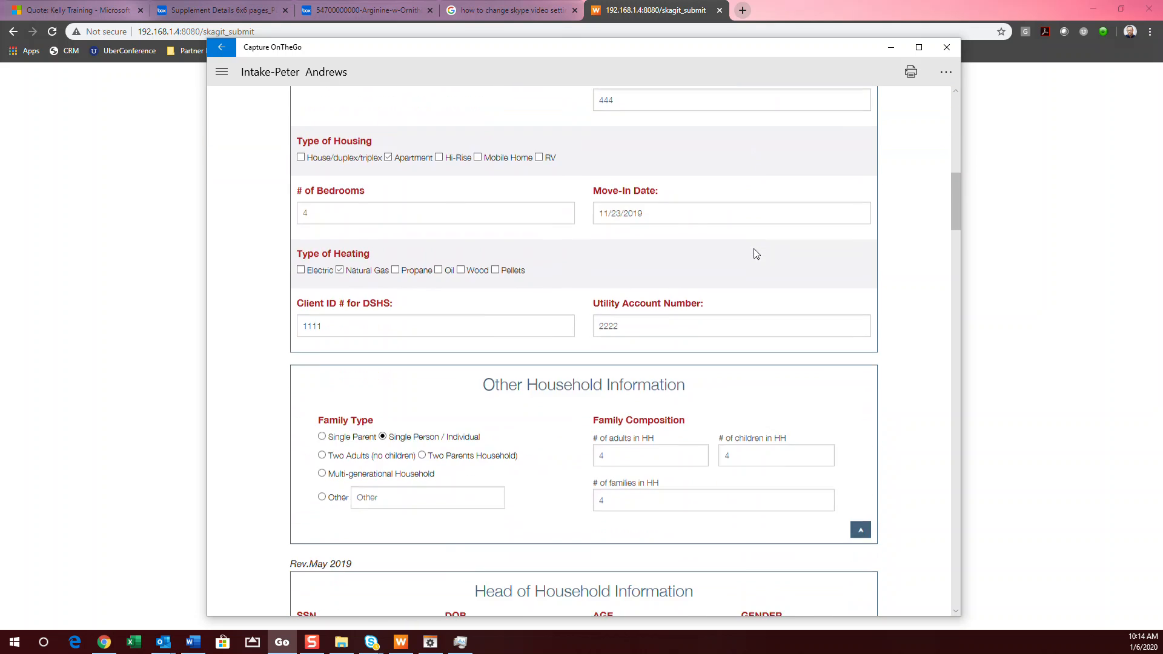
scroll(754, 248, down, 12)
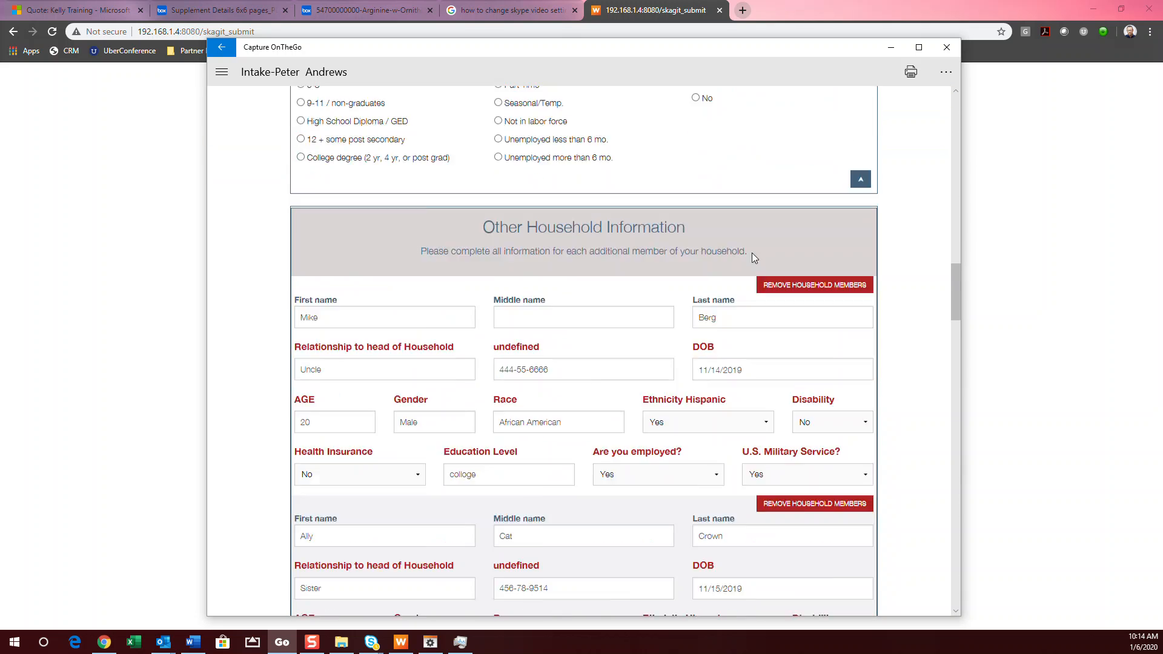
scroll(753, 253, down, 2)
scroll(753, 253, down, 10)
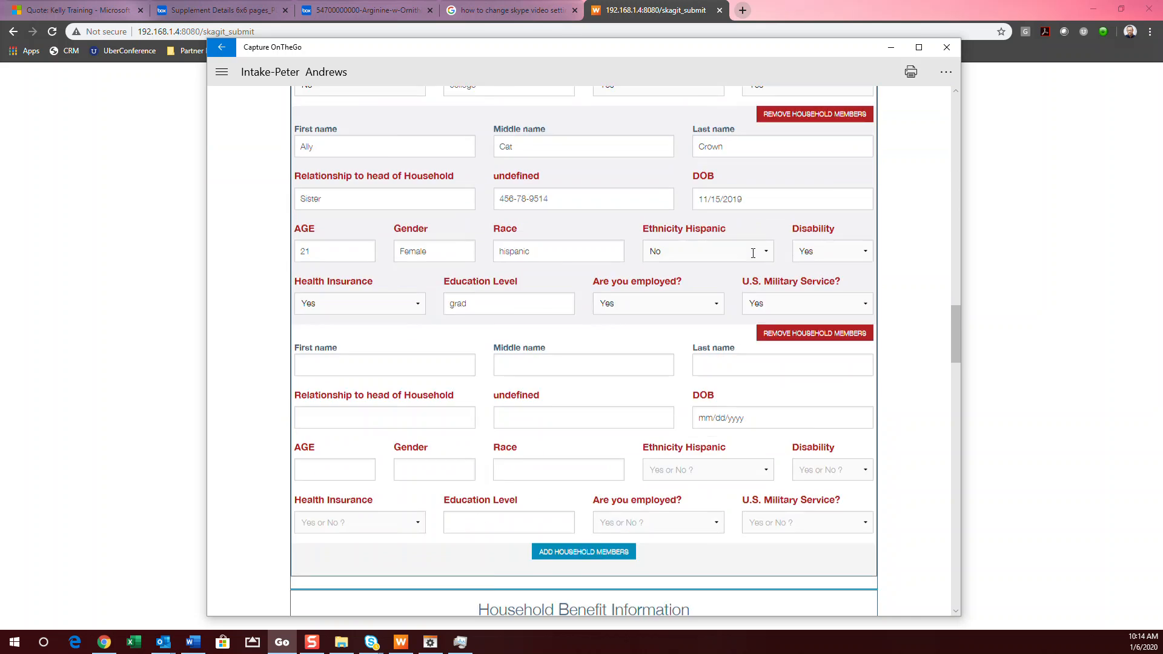
scroll(753, 253, down, 1)
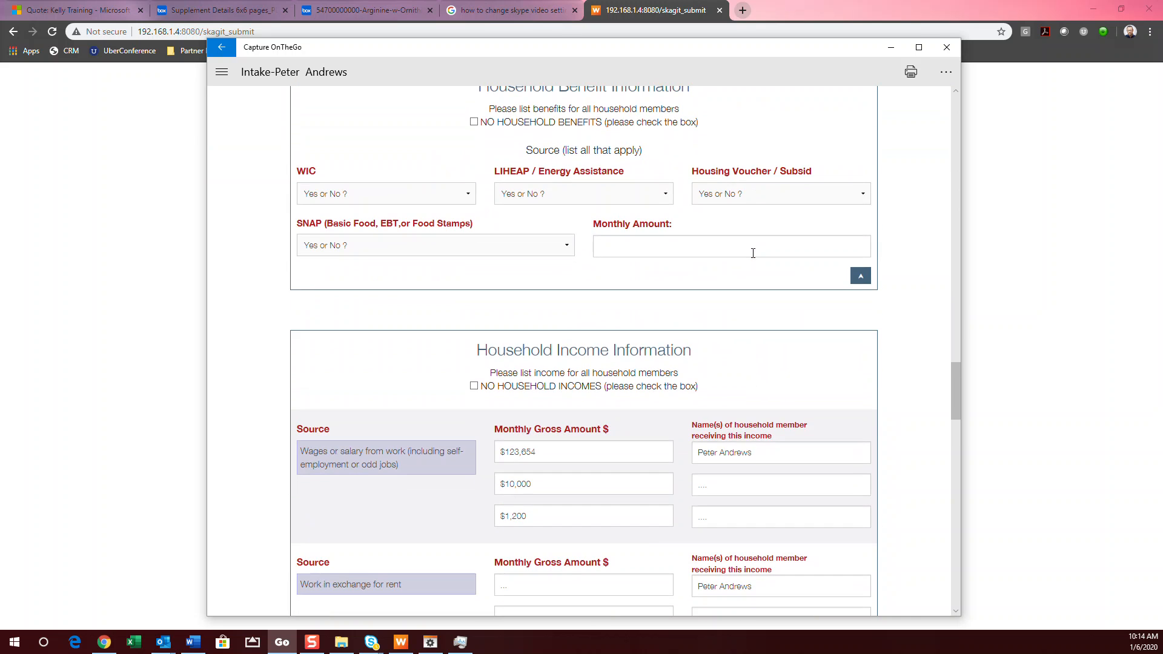
scroll(753, 253, up, 2)
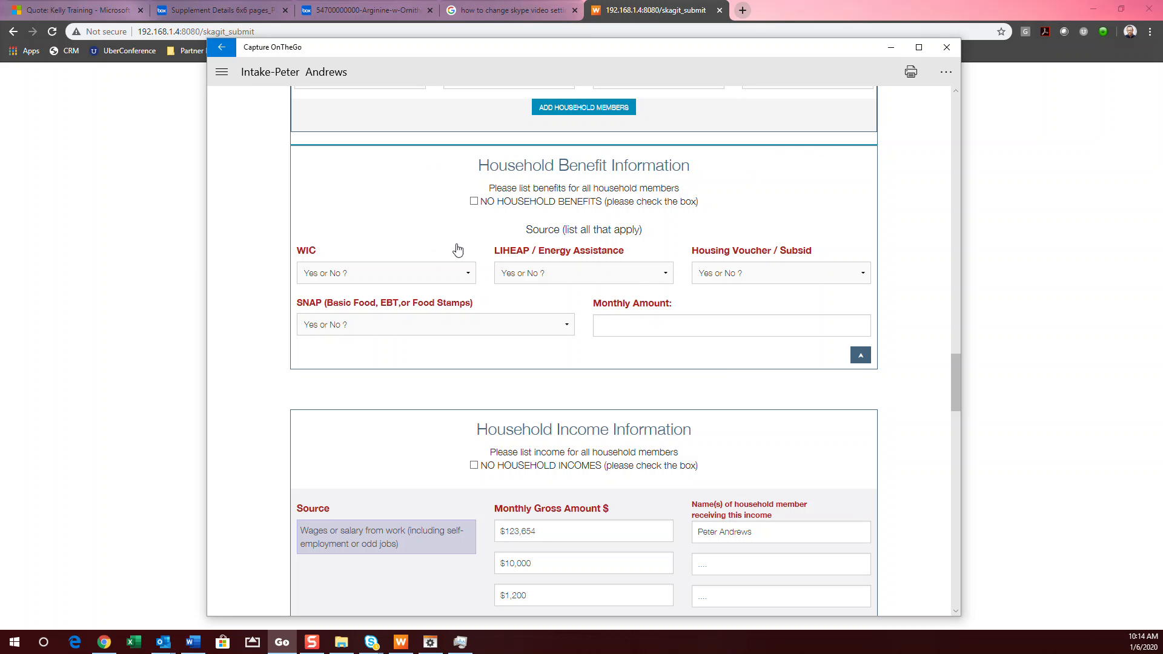
click(419, 274)
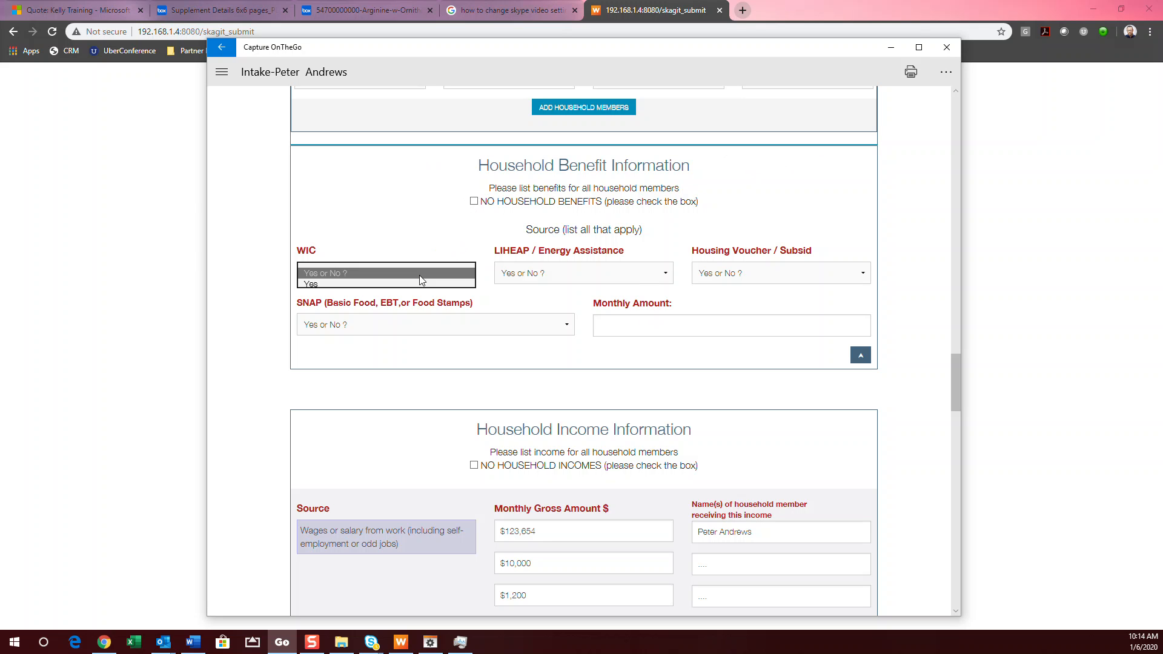
click(418, 284)
click(515, 279)
click(516, 285)
click(746, 274)
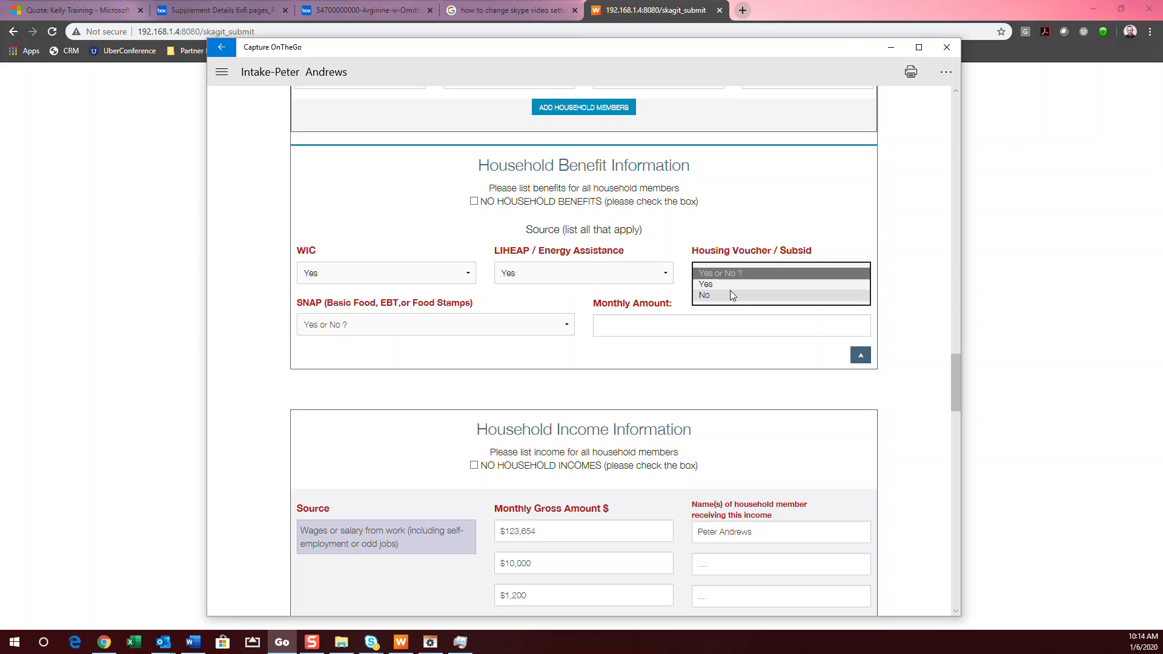
click(729, 290)
click(426, 326)
click(414, 347)
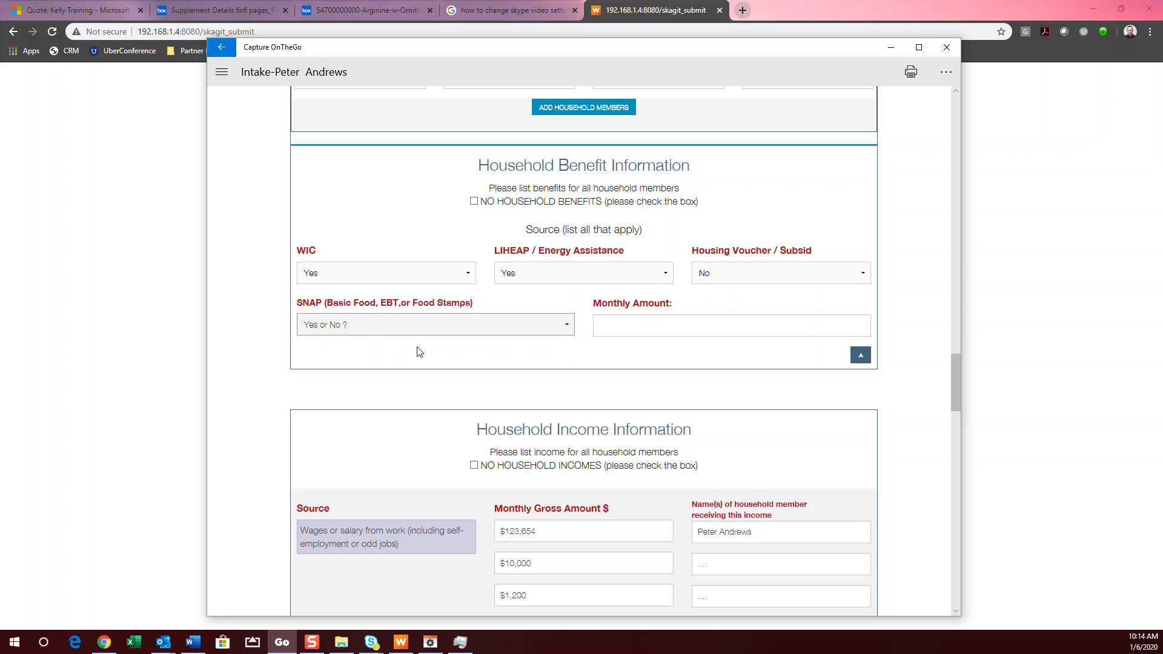
- Set the household benefits' Monthly Amount to $1,000
click(633, 326)
text($123)
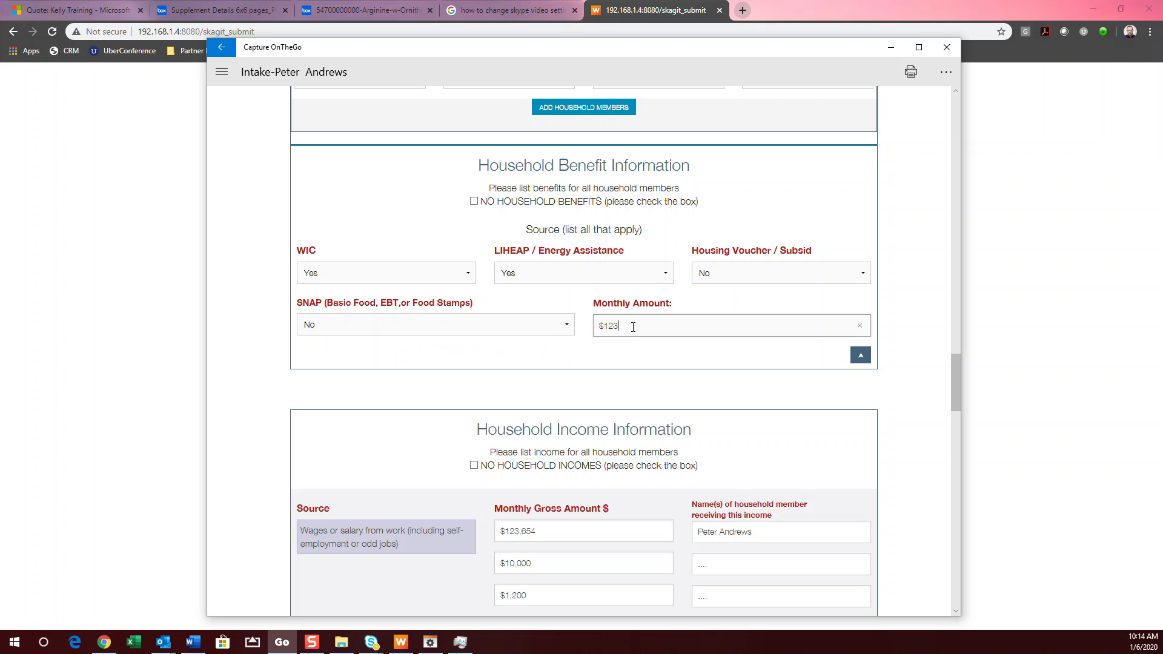
text(,456,789)
key(BackSpace)
key(BackSpace)
key(BackSpace)
key(BackSpace)
key(BackSpace)
key(BackSpace)
key(BackSpace)
key(BackSpace)
key(BackSpace)
key(BackSpace)
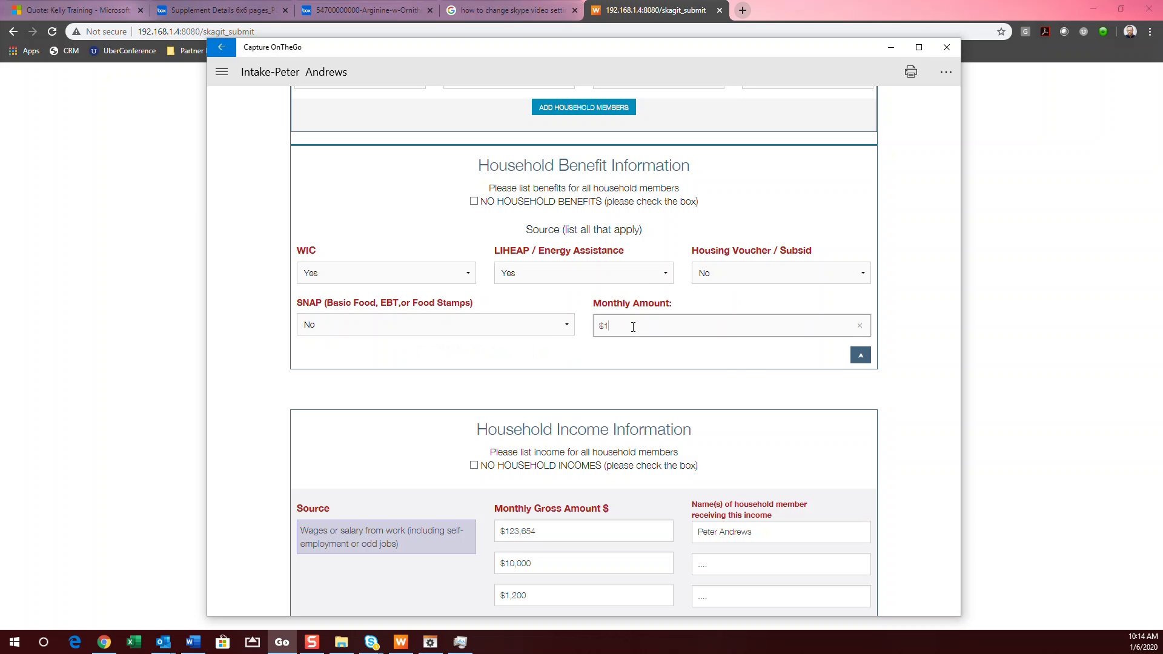
- Remove the blank third additional member from Other Household Information
scroll(646, 216, down, 1)
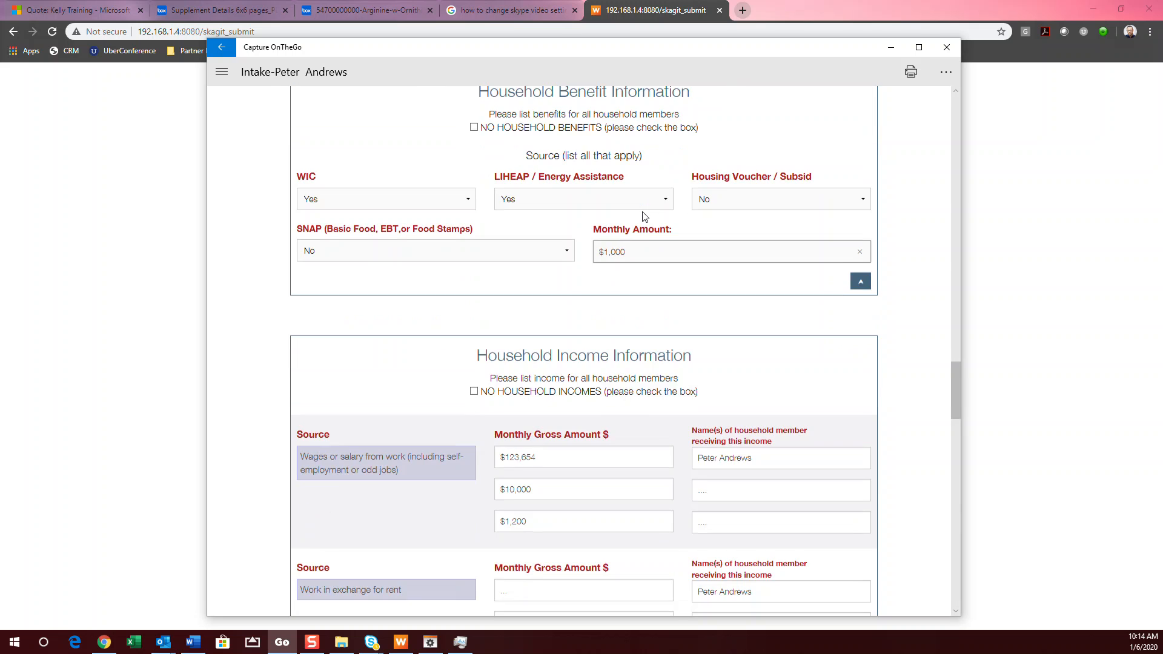
scroll(644, 217, up, 5)
click(813, 211)
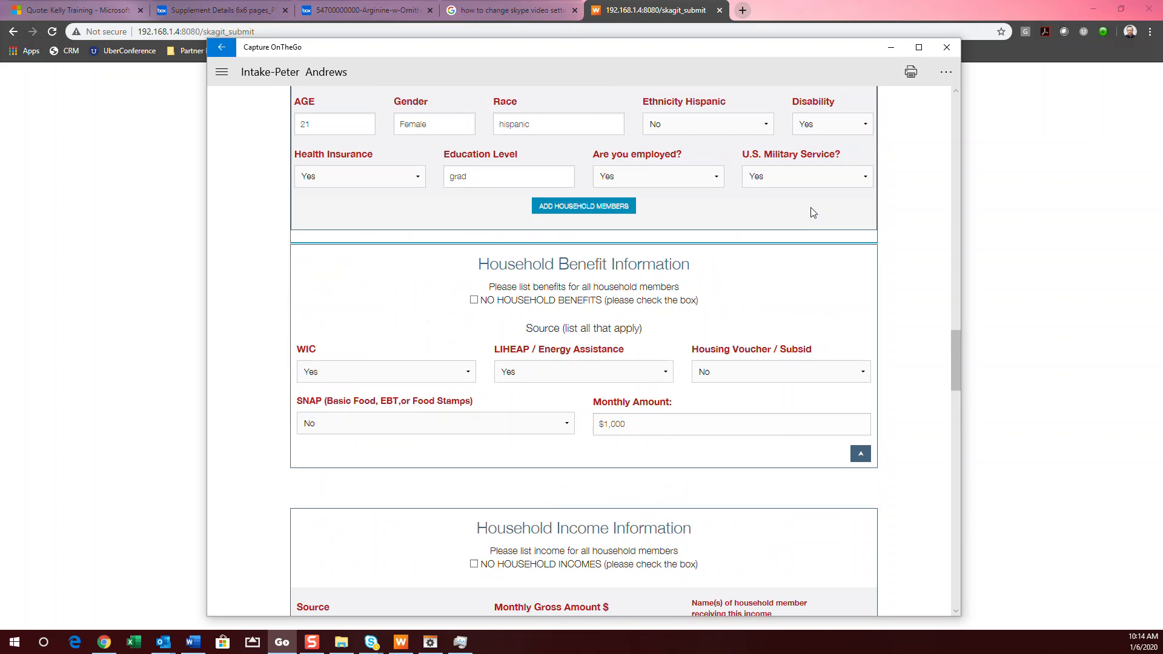
- Look over the household income sources and show the household member choices in the Household Income Form
scroll(782, 249, down, 2)
scroll(748, 276, down, 3)
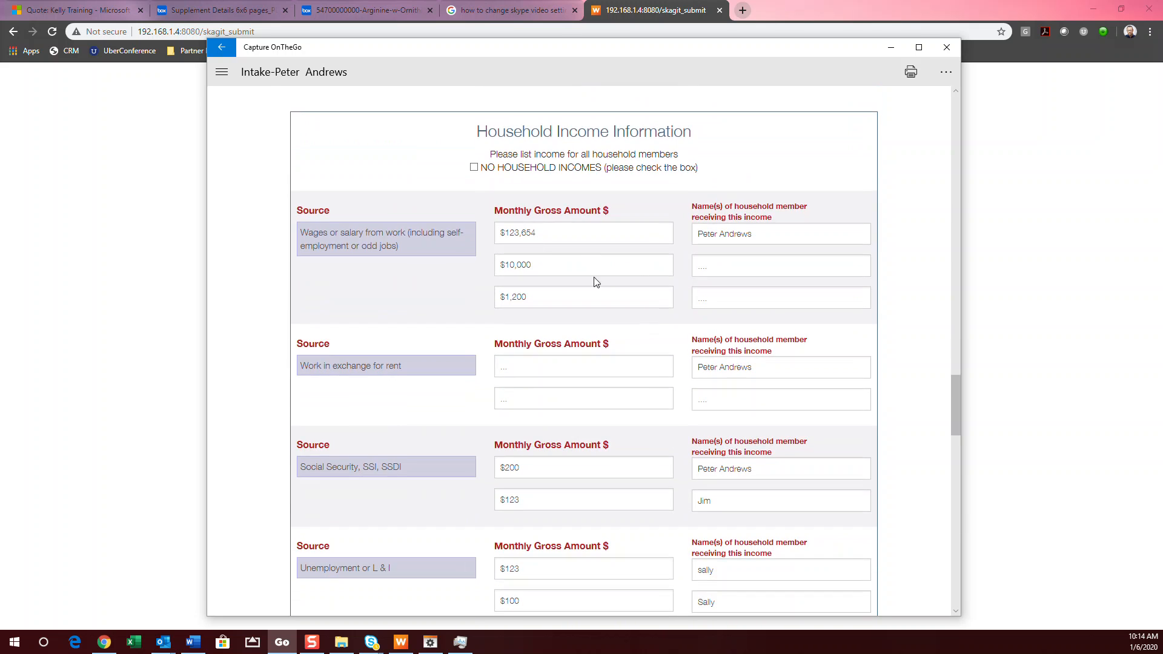
click(720, 267)
scroll(709, 300, down, 3)
scroll(703, 307, down, 10)
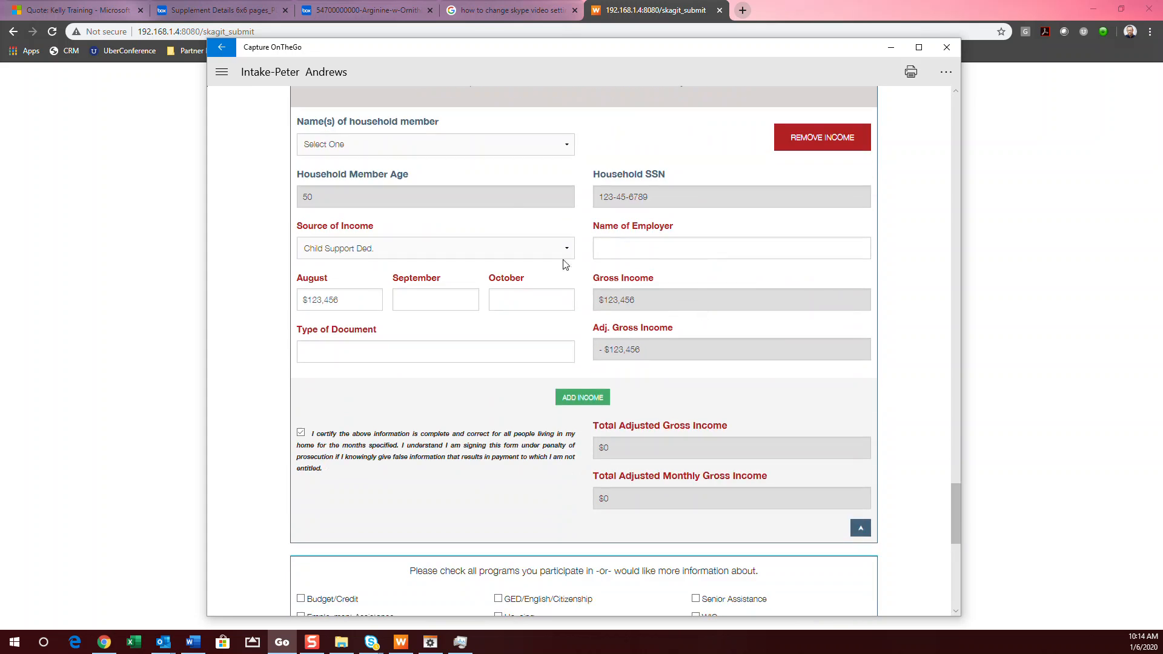
scroll(531, 221, up, 2)
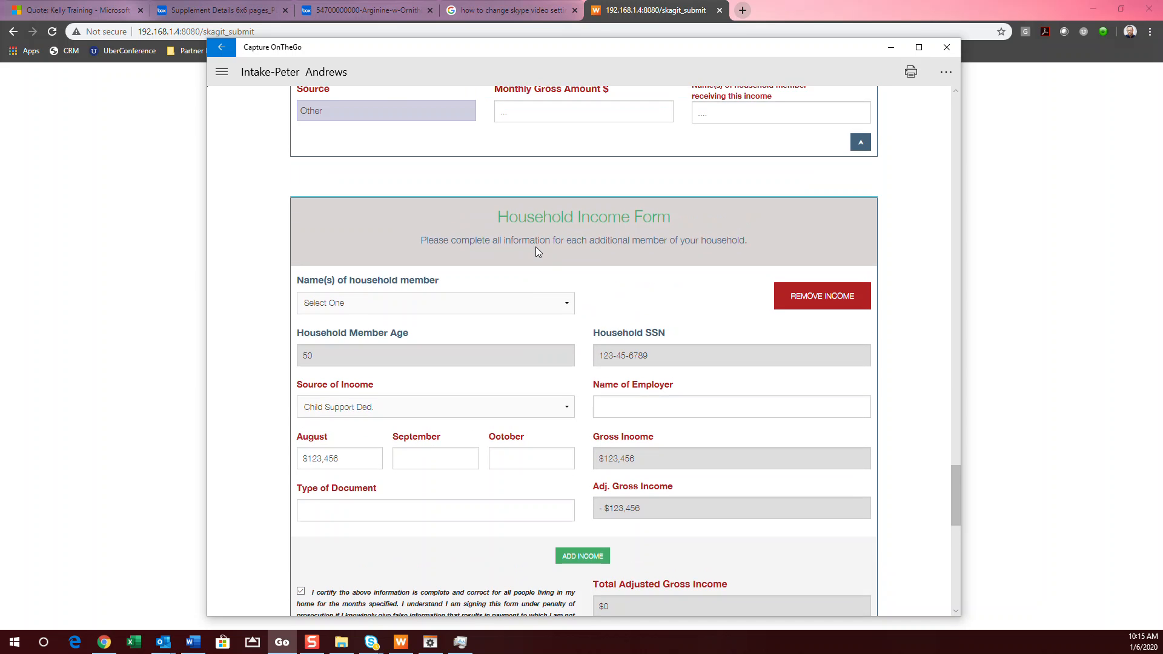
click(568, 306)
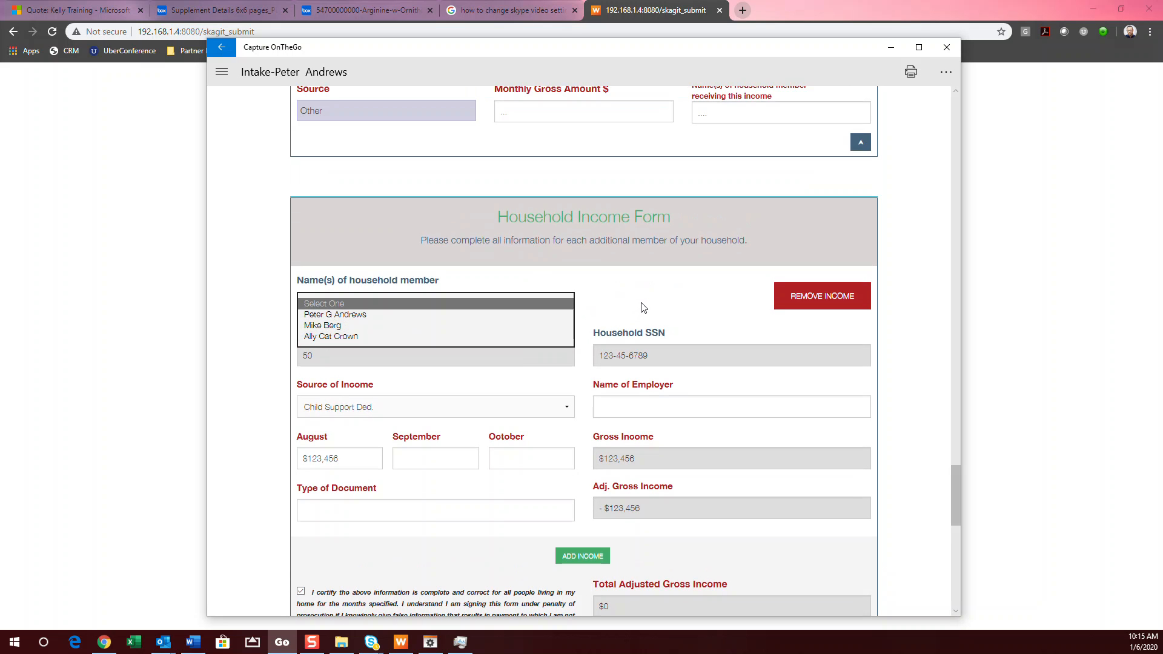
- Review the additional household members' entries and the contact and housing information earlier in the form
scroll(644, 307, up, 15)
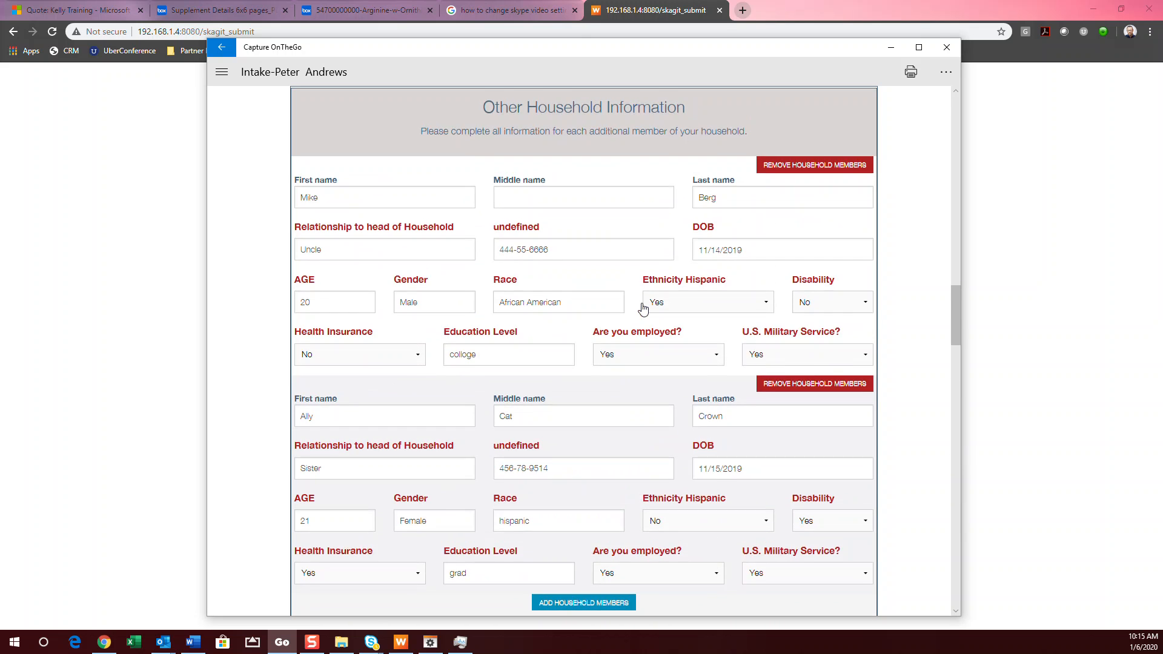
scroll(643, 308, up, 1)
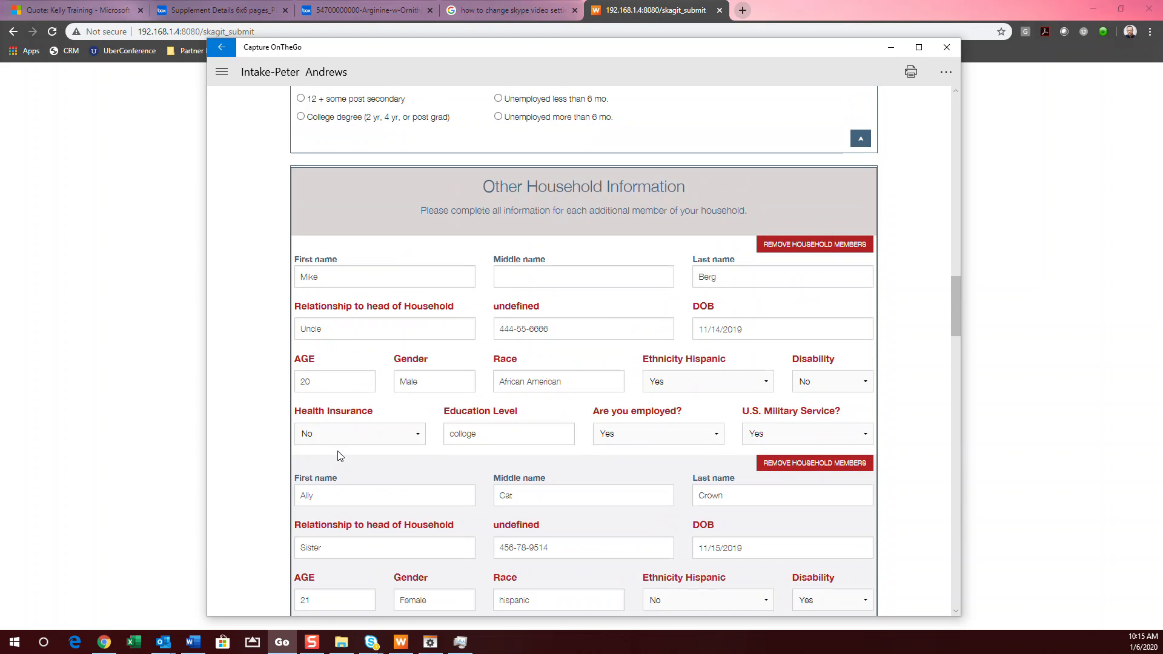
scroll(387, 323, up, 20)
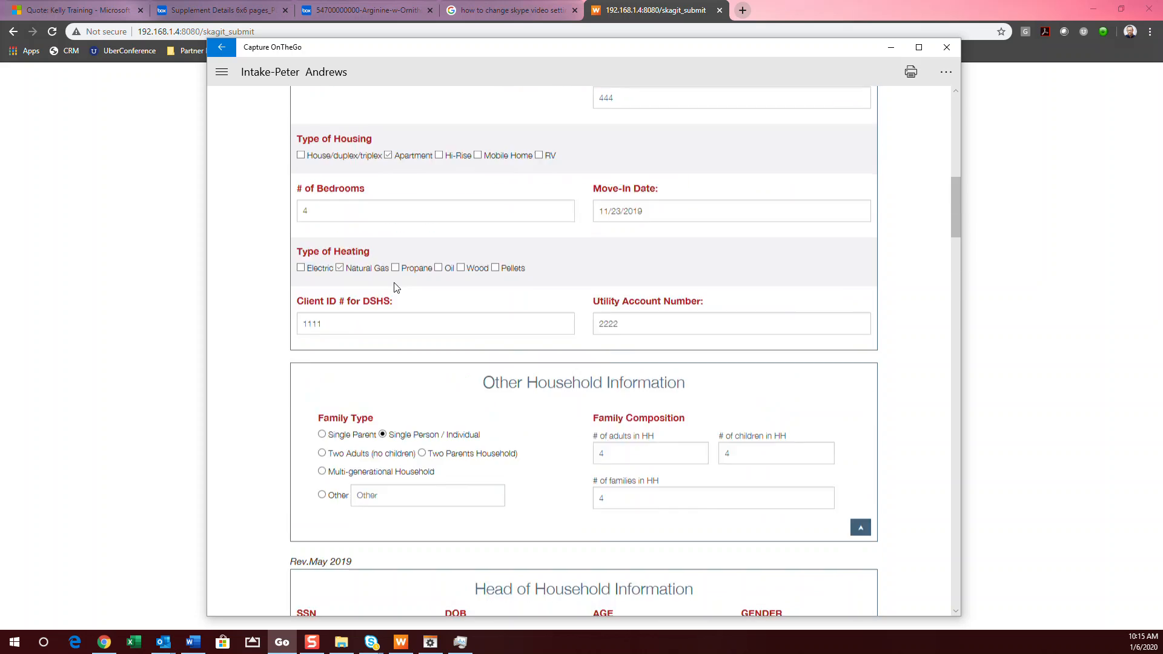
scroll(388, 291, down, 20)
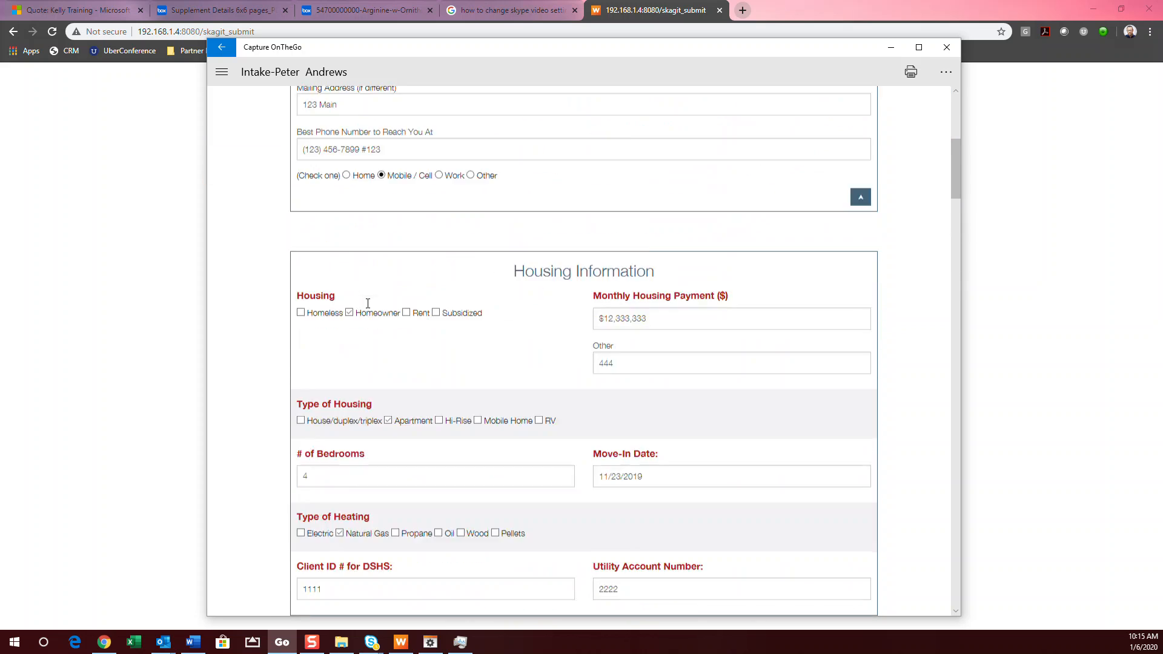
scroll(368, 303, up, 7)
scroll(377, 299, down, 15)
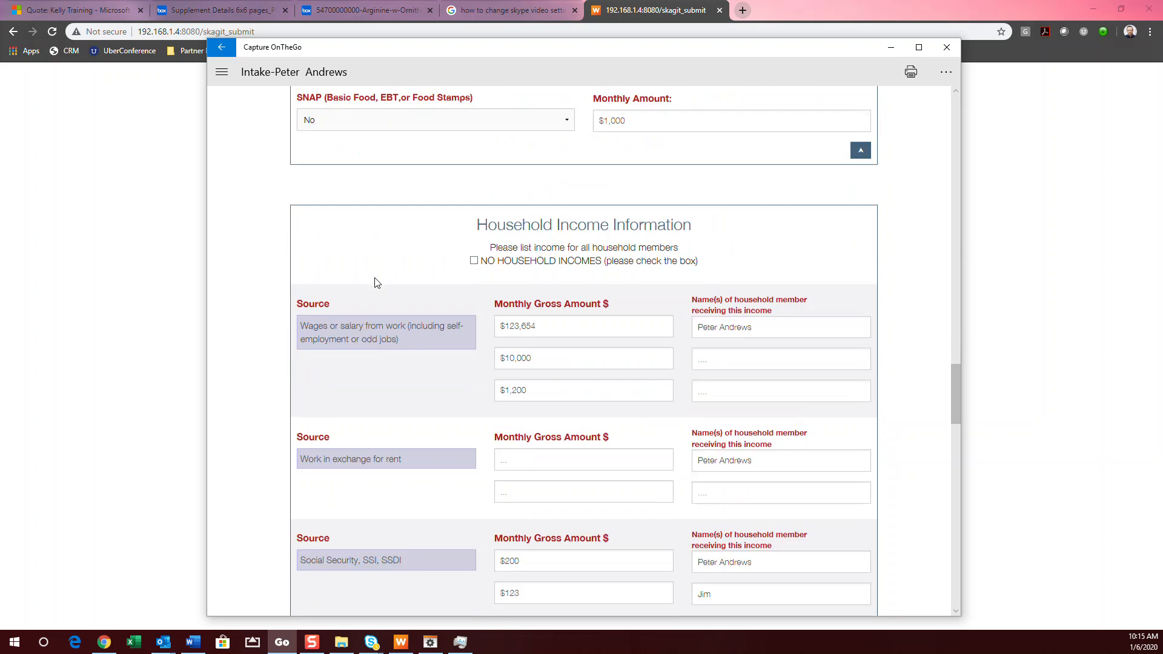
- Try the last listed household member in the first income entry, and assign that entry to the applicant instead
scroll(376, 285, down, 6)
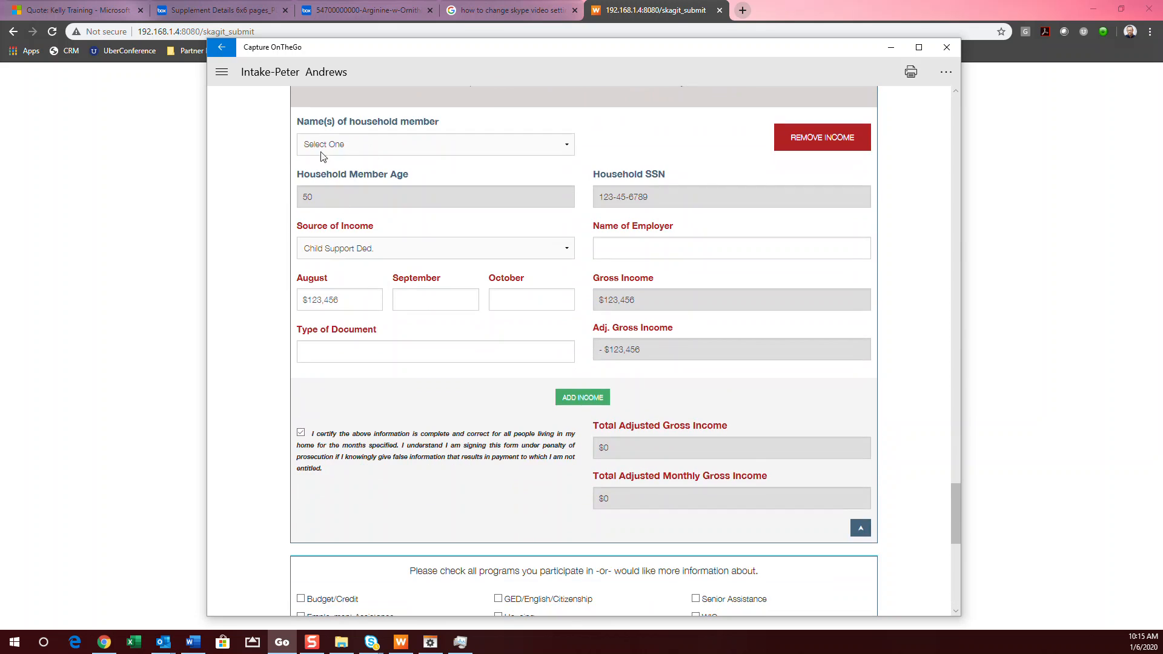
click(462, 151)
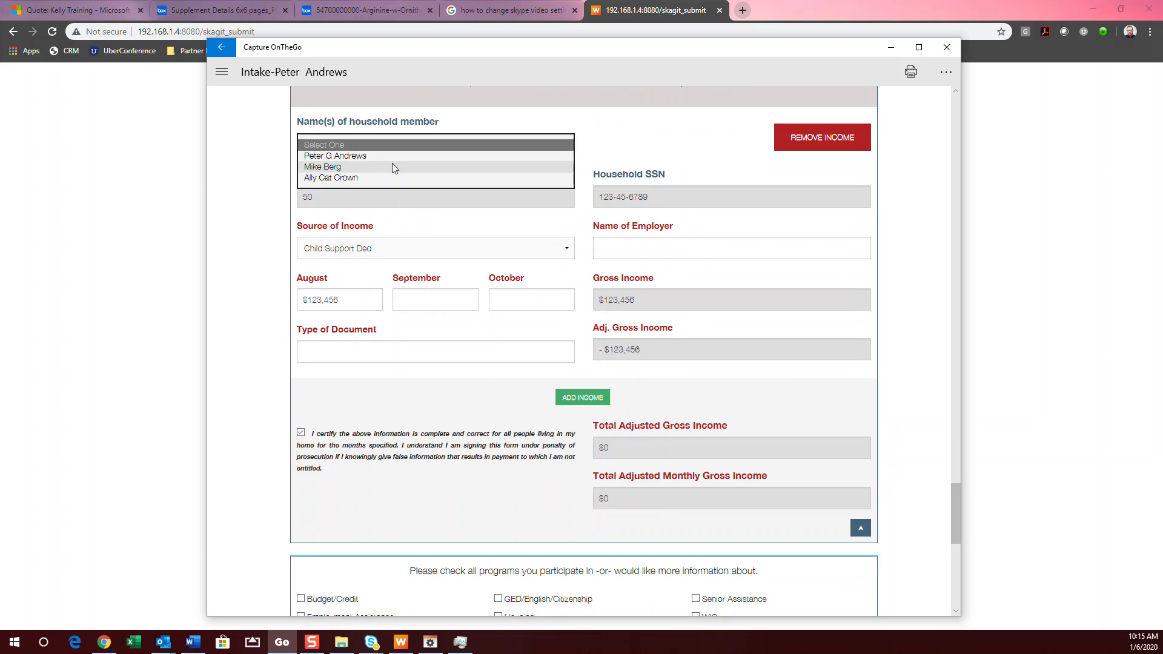
click(371, 177)
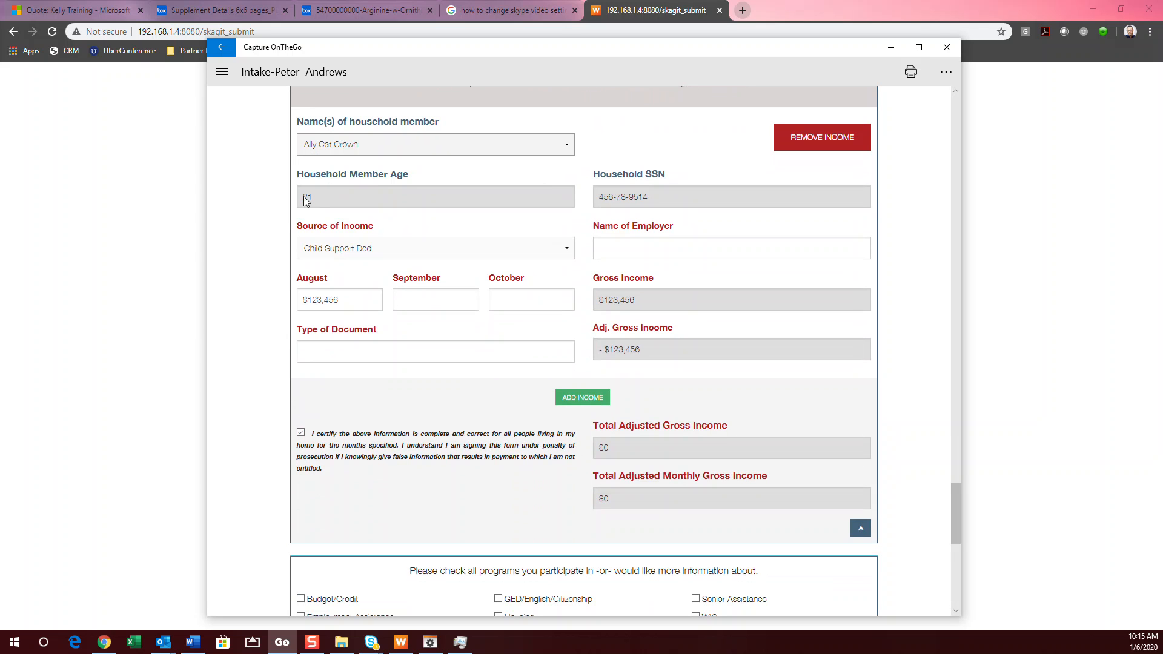
click(424, 143)
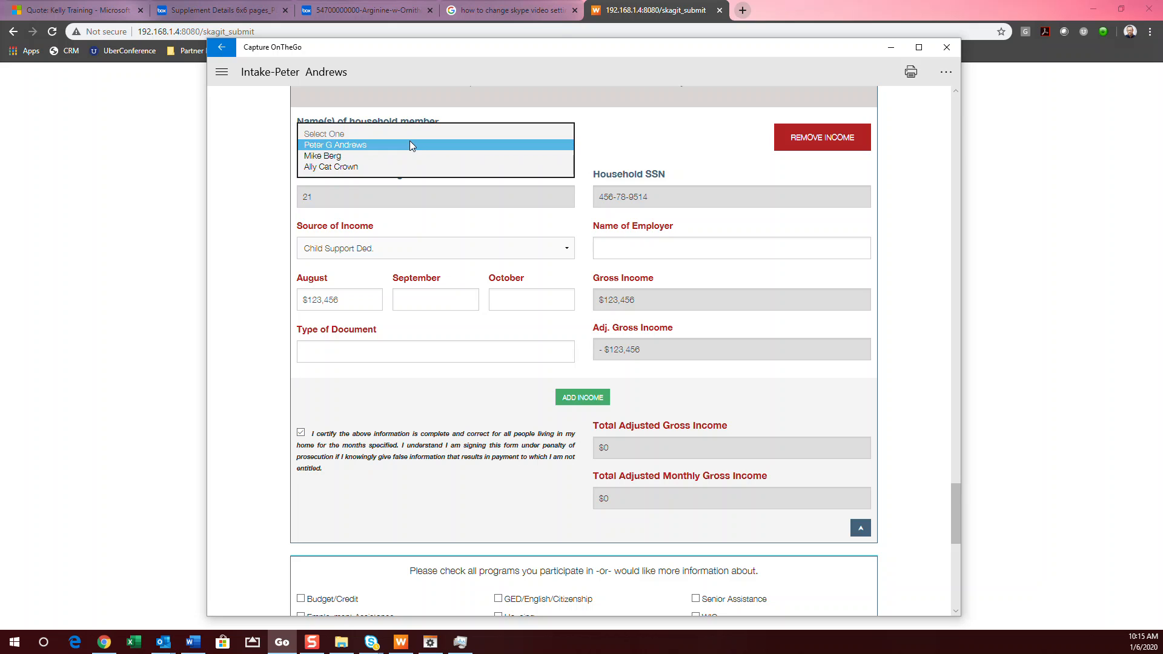
click(410, 145)
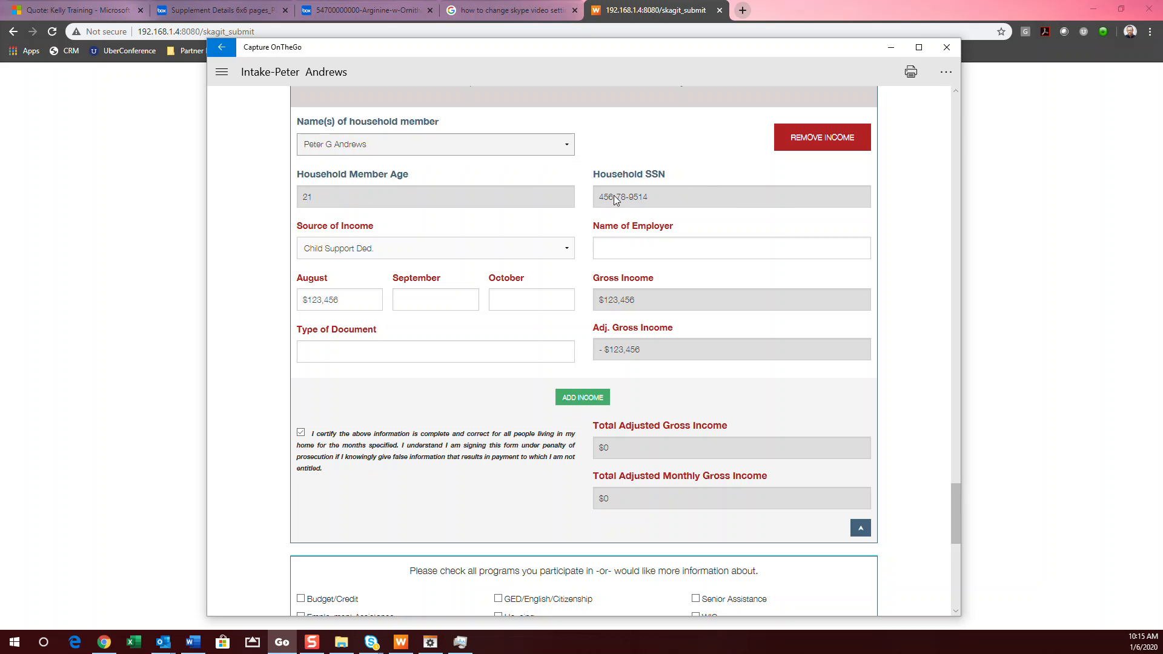
- Set the first income entry's Source of Income to Earned
click(450, 252)
click(412, 168)
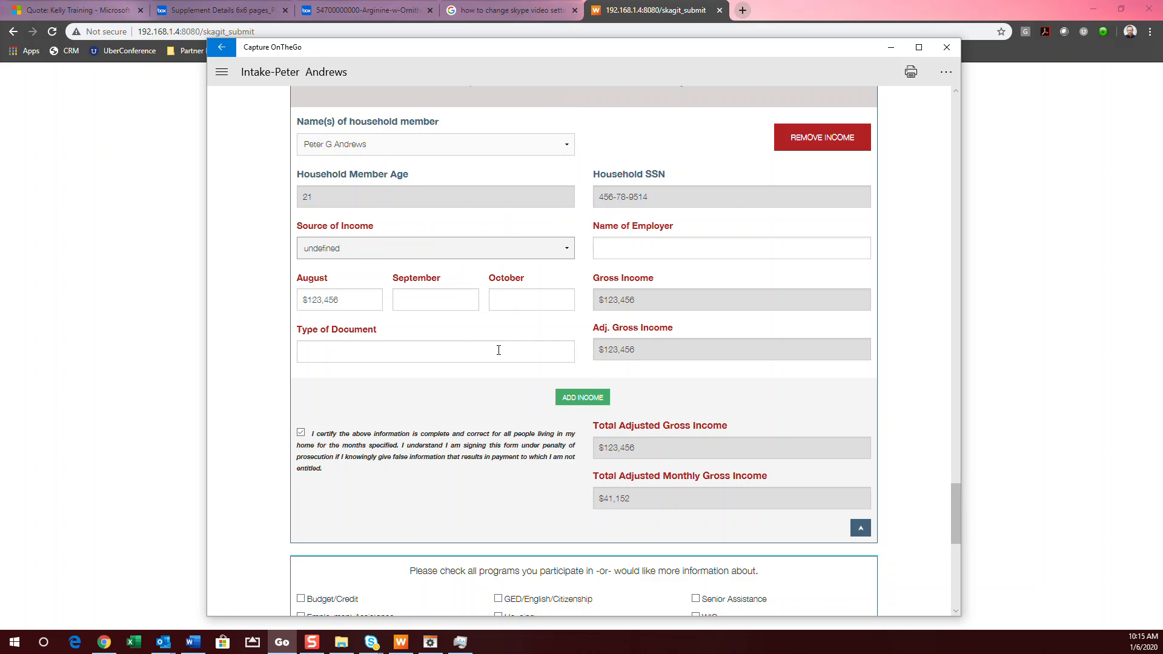
click(338, 252)
click(343, 239)
click(470, 248)
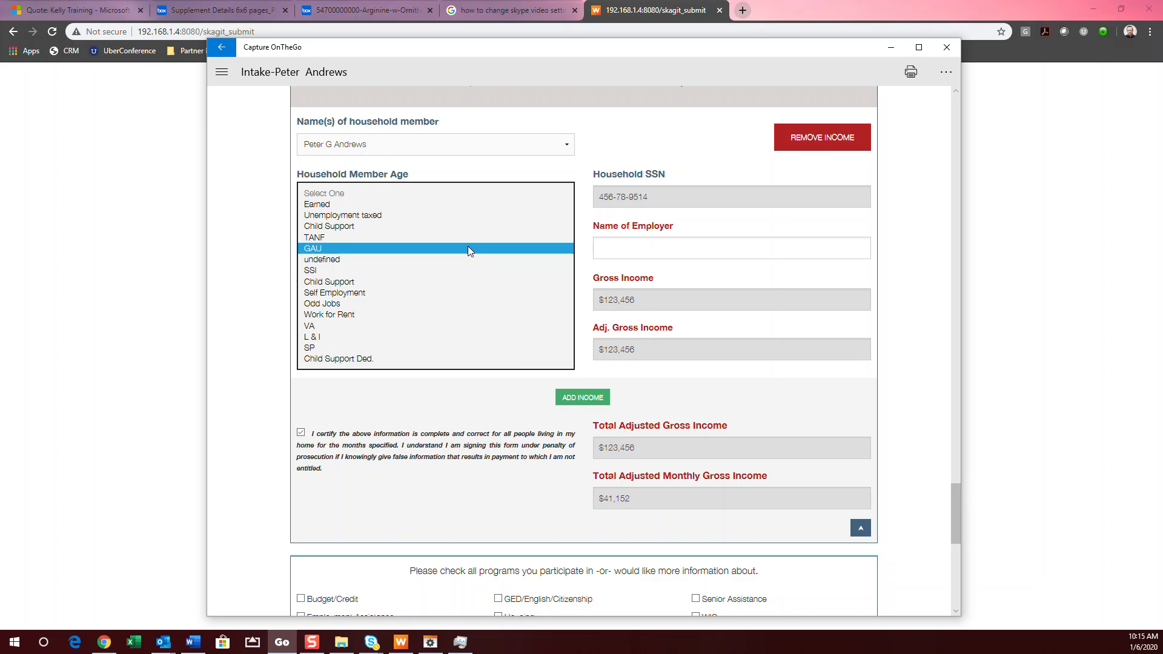
click(425, 207)
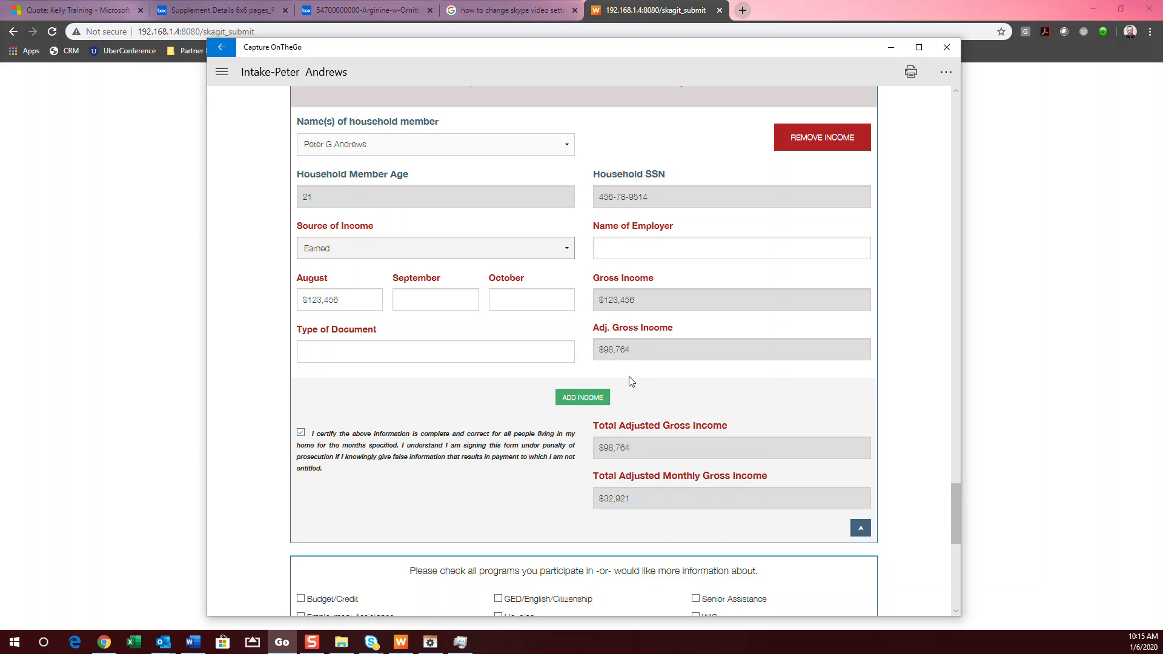
- Add a second income entry for the second listed household member with Unemployment taxed as its source of income
click(583, 398)
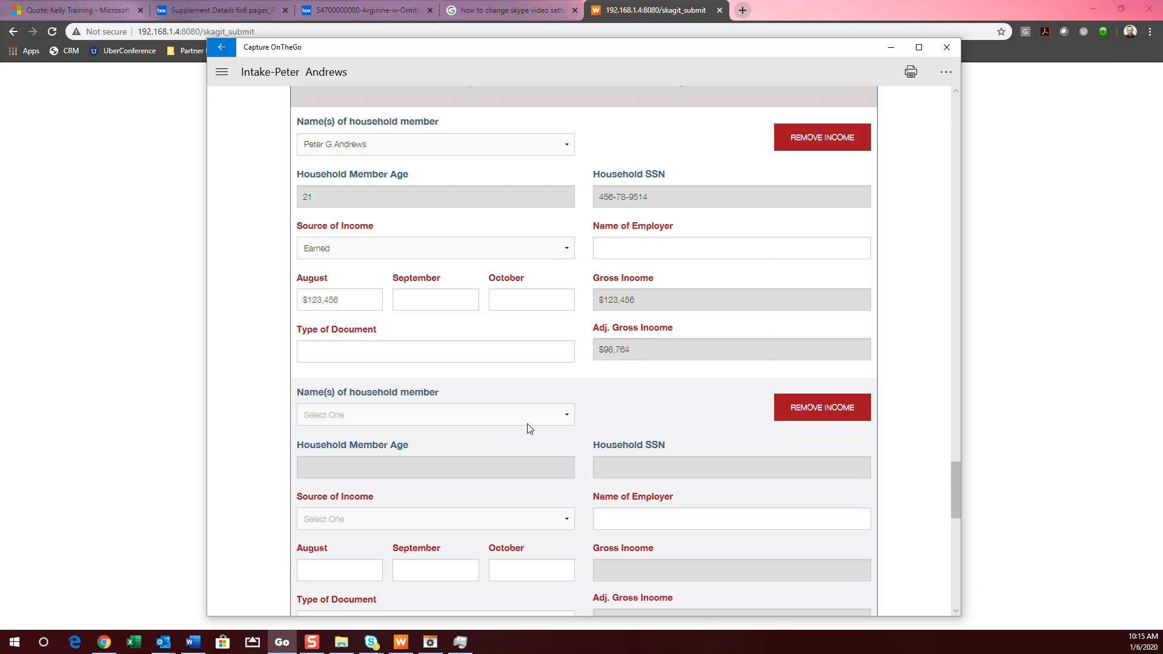
click(519, 422)
click(507, 438)
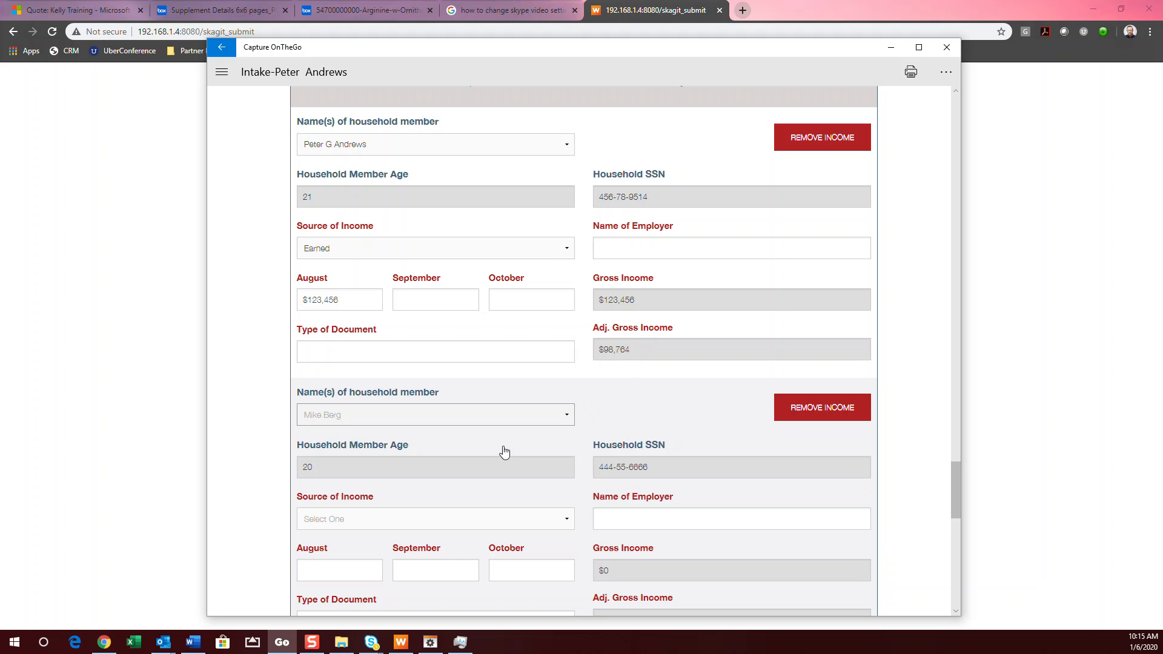
scroll(462, 487, down, 3)
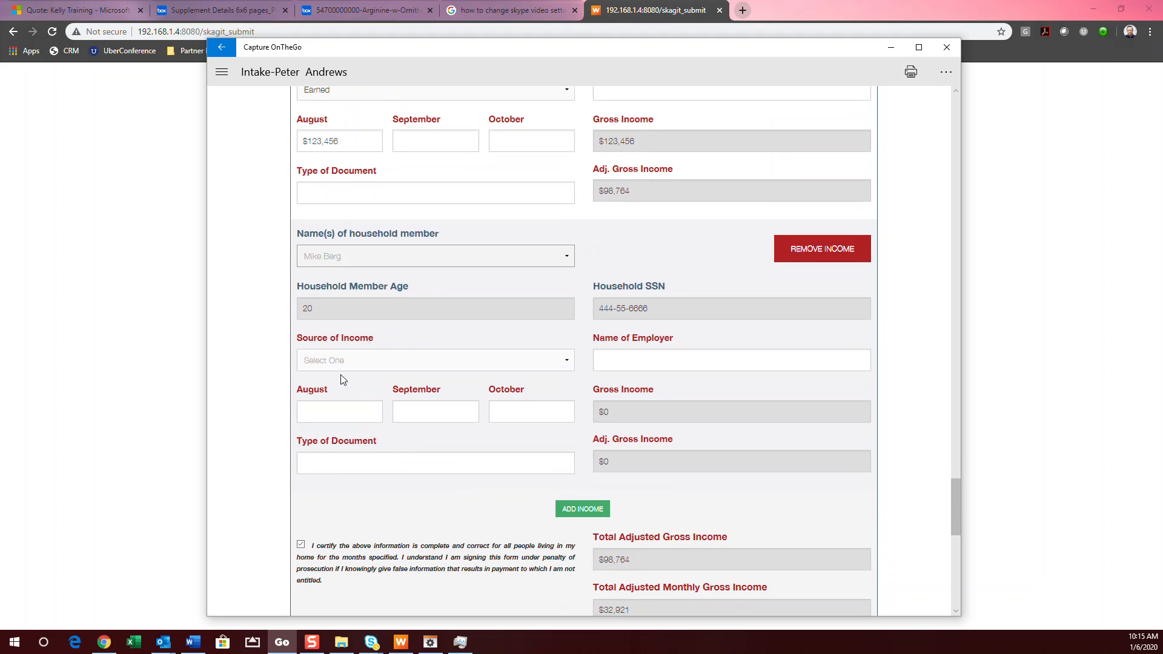
click(343, 359)
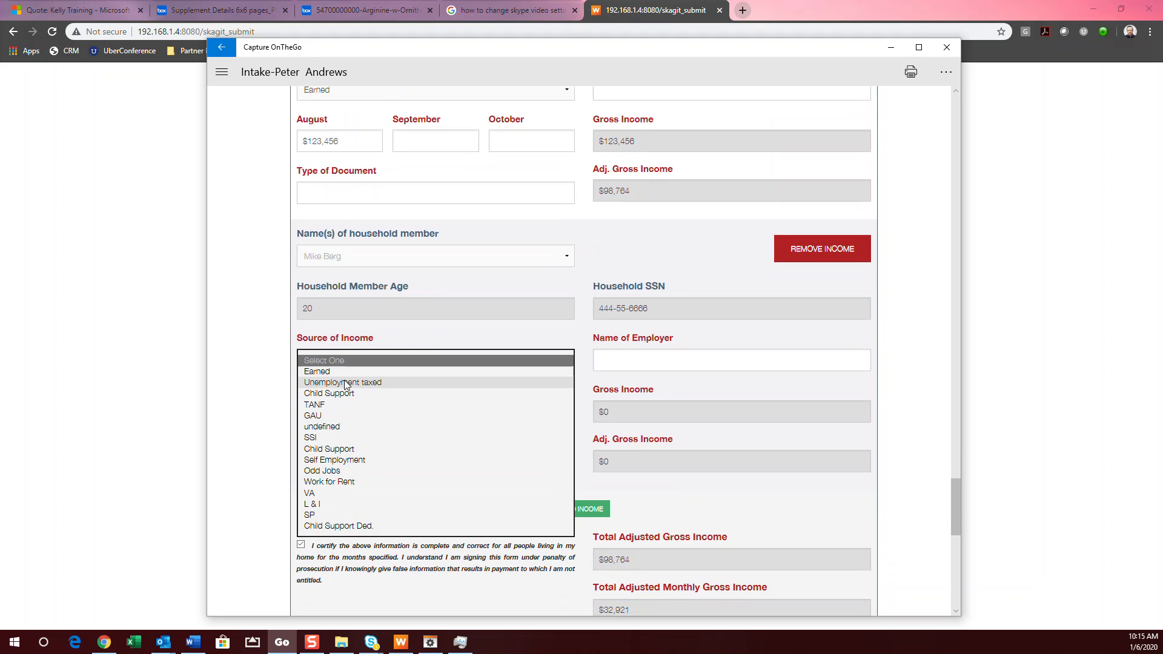
click(345, 384)
- Enter $111 for each of August, September and October in the second income entry
click(335, 409)
text(111)
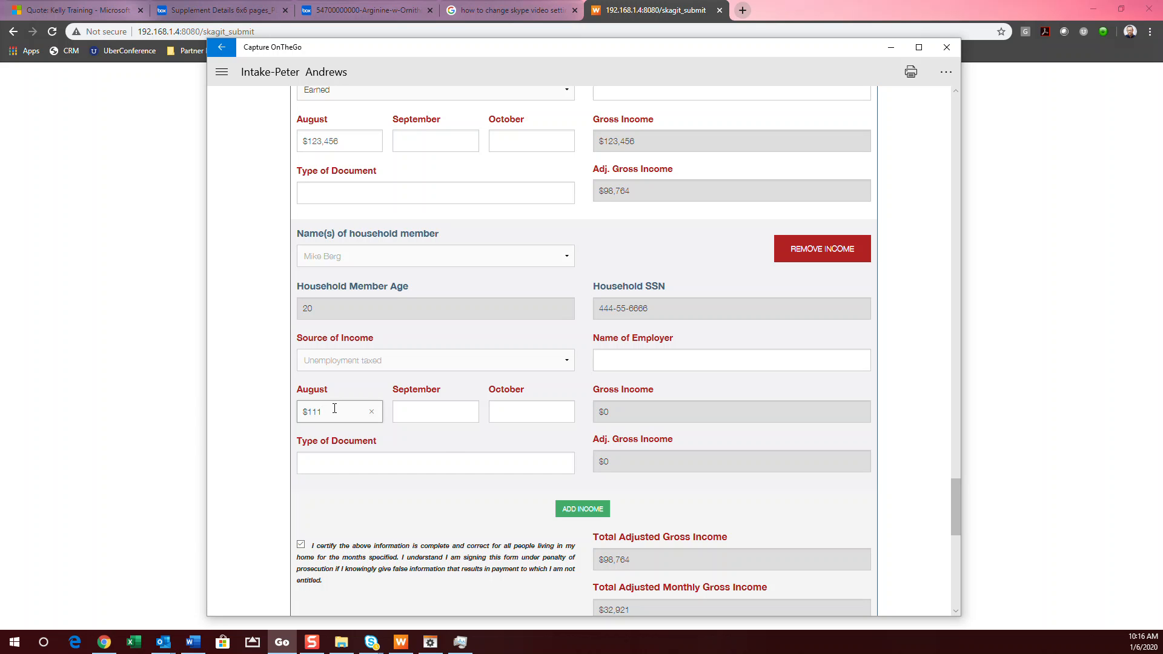
click(440, 410)
text(111)
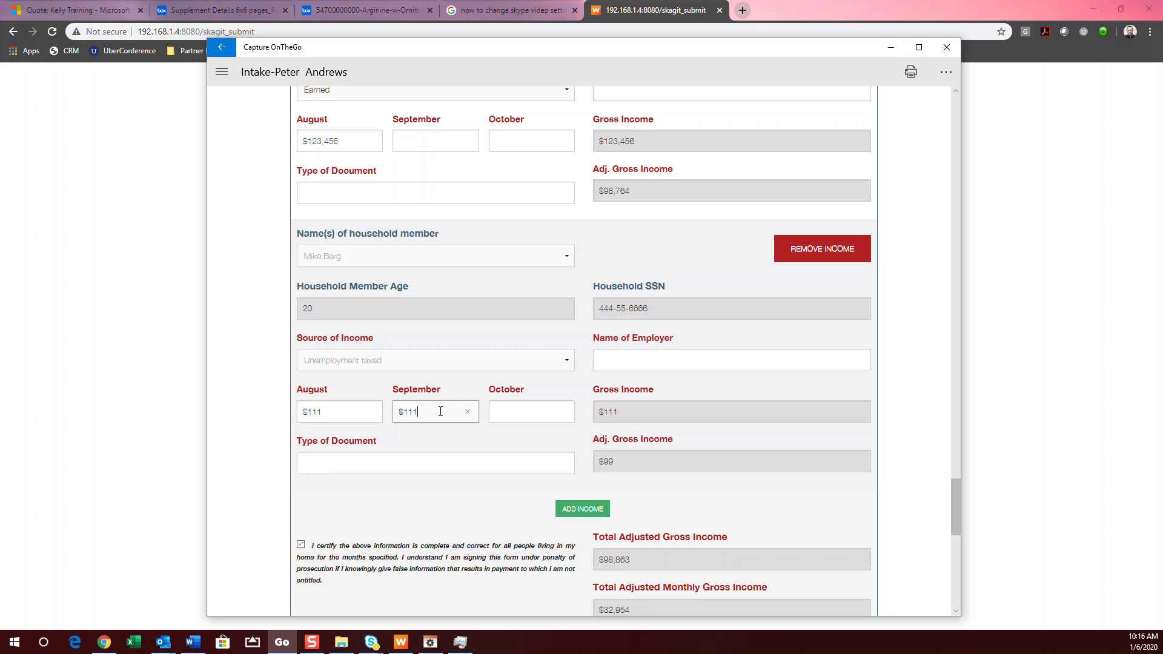
click(497, 413)
text(111)
click(464, 411)
click(464, 463)
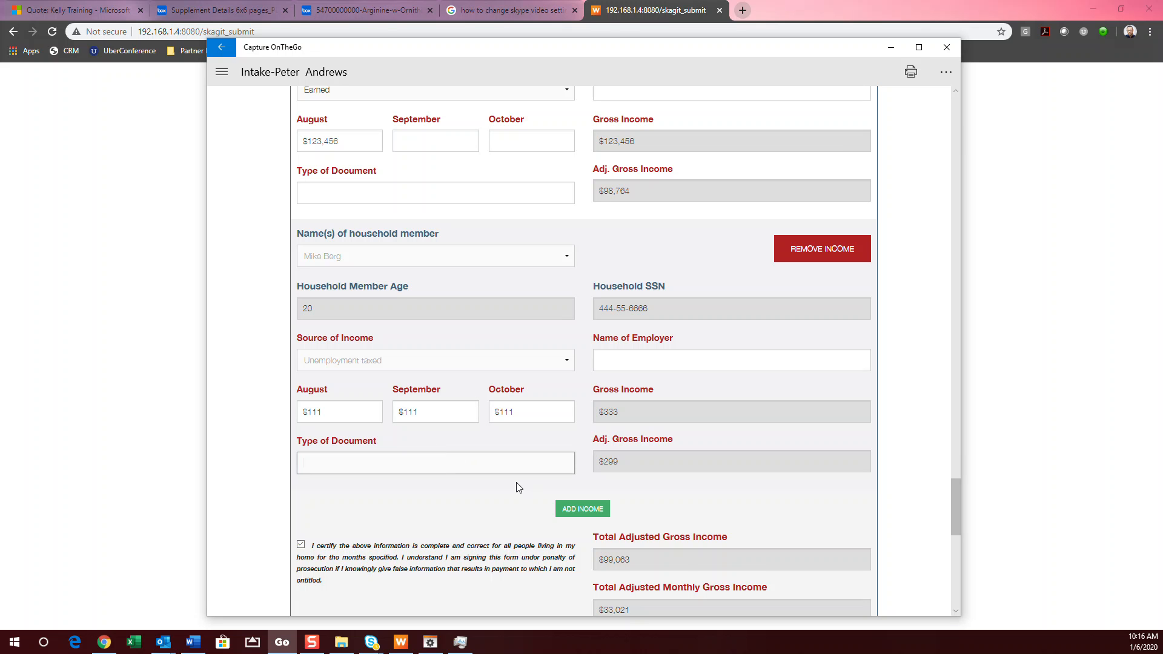
- Mark Budget/Credit, Employment Assistance and Energy Assistance in the list of programs of interest
scroll(539, 435, down, 6)
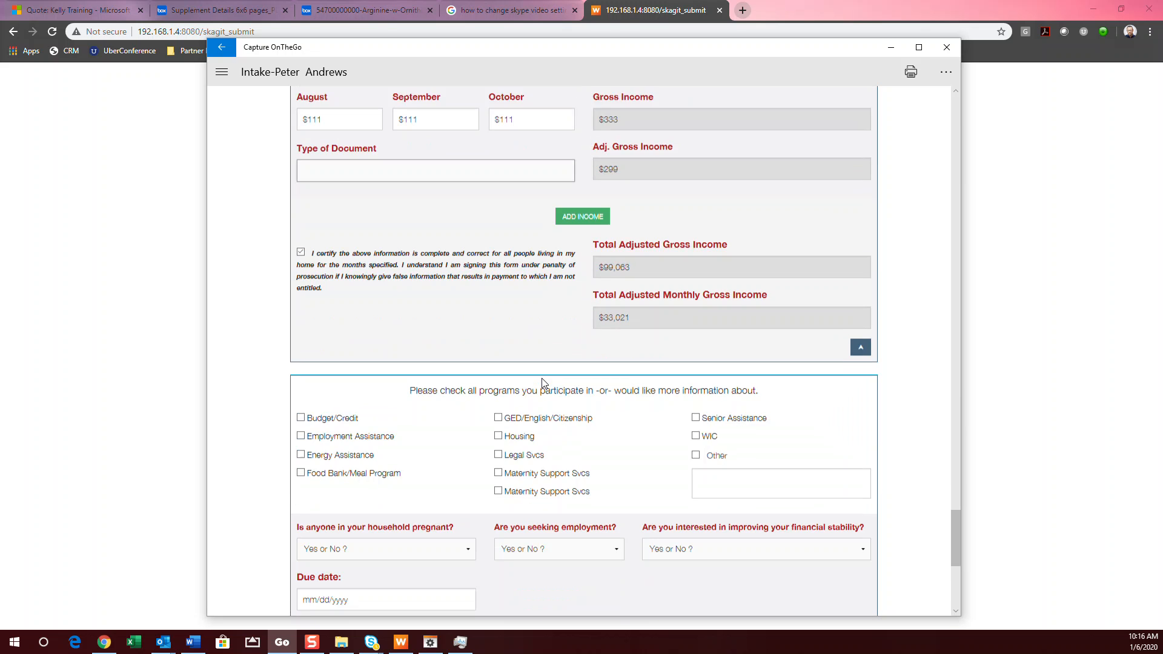
scroll(525, 161, up, 1)
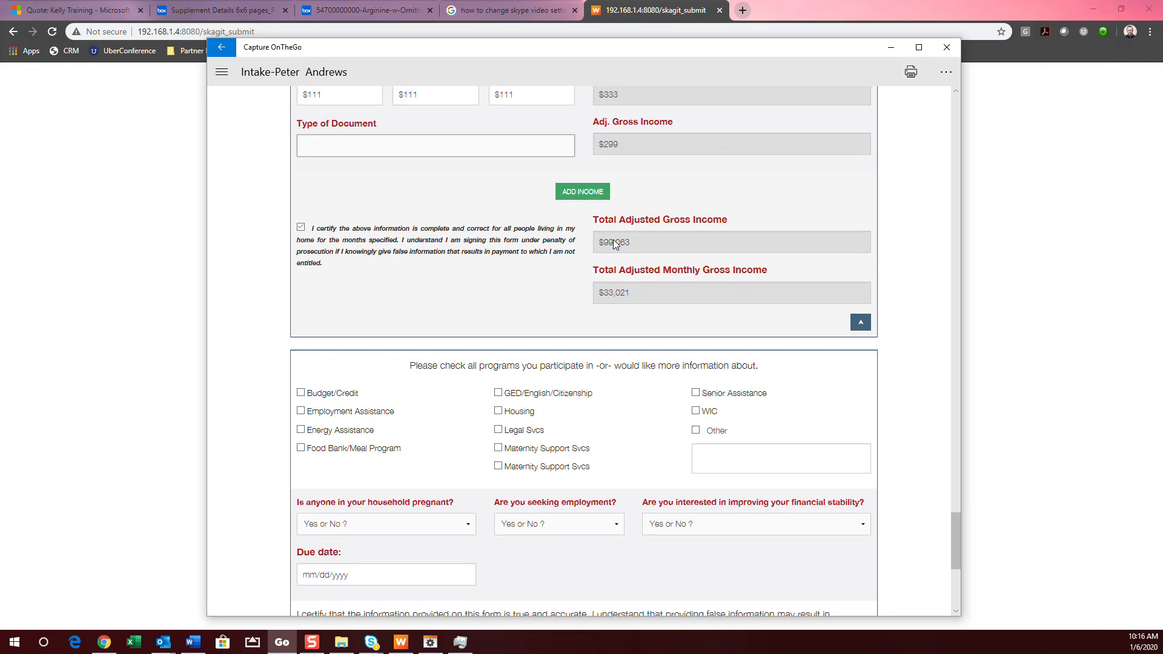
scroll(631, 217, up, 5)
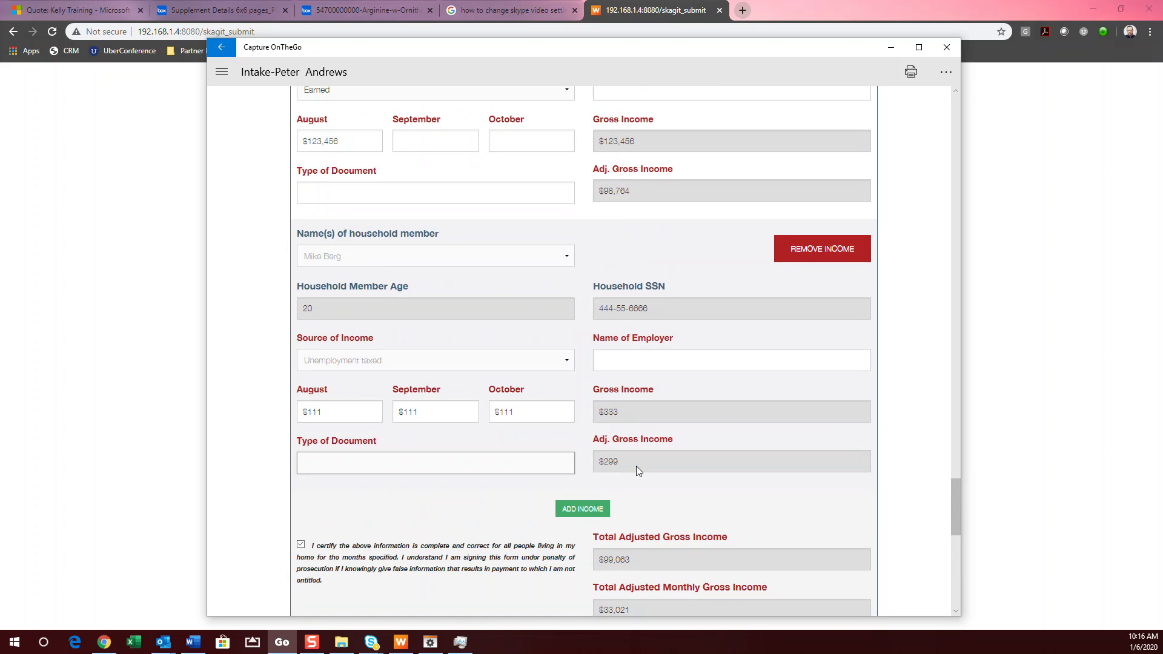
scroll(636, 467, down, 1)
scroll(576, 391, down, 6)
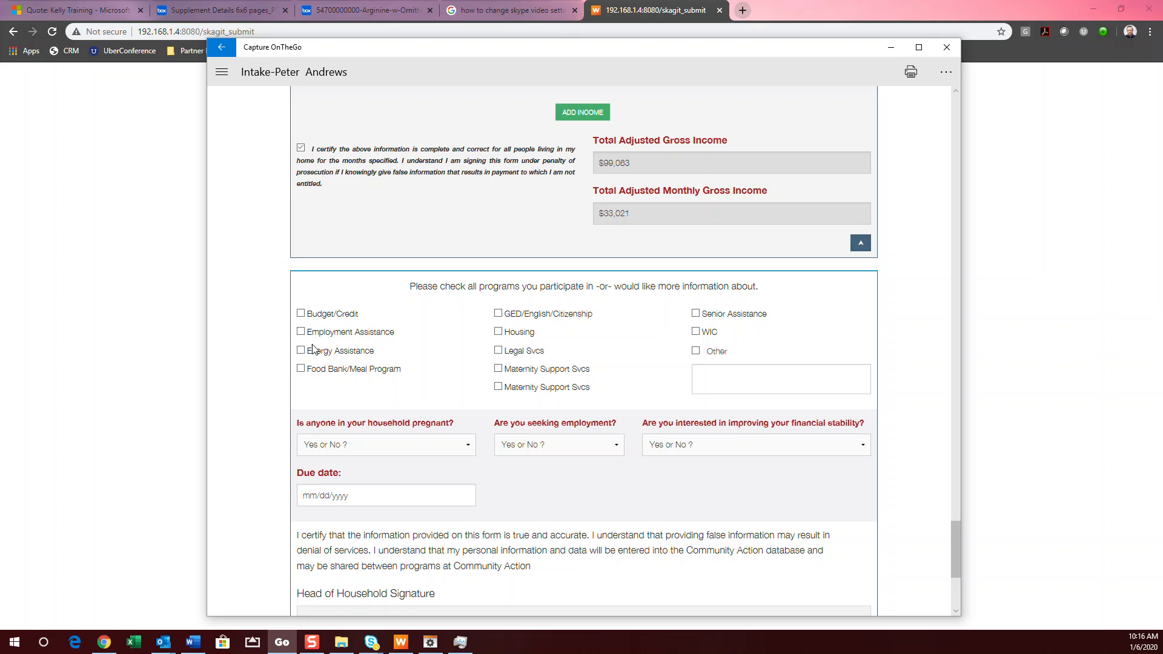
click(300, 313)
click(301, 332)
click(300, 350)
- Answer No for household pregnancy and Yes for seeking employment and improving financial stability, with a due date of 1/6/2020
scroll(624, 353, down, 3)
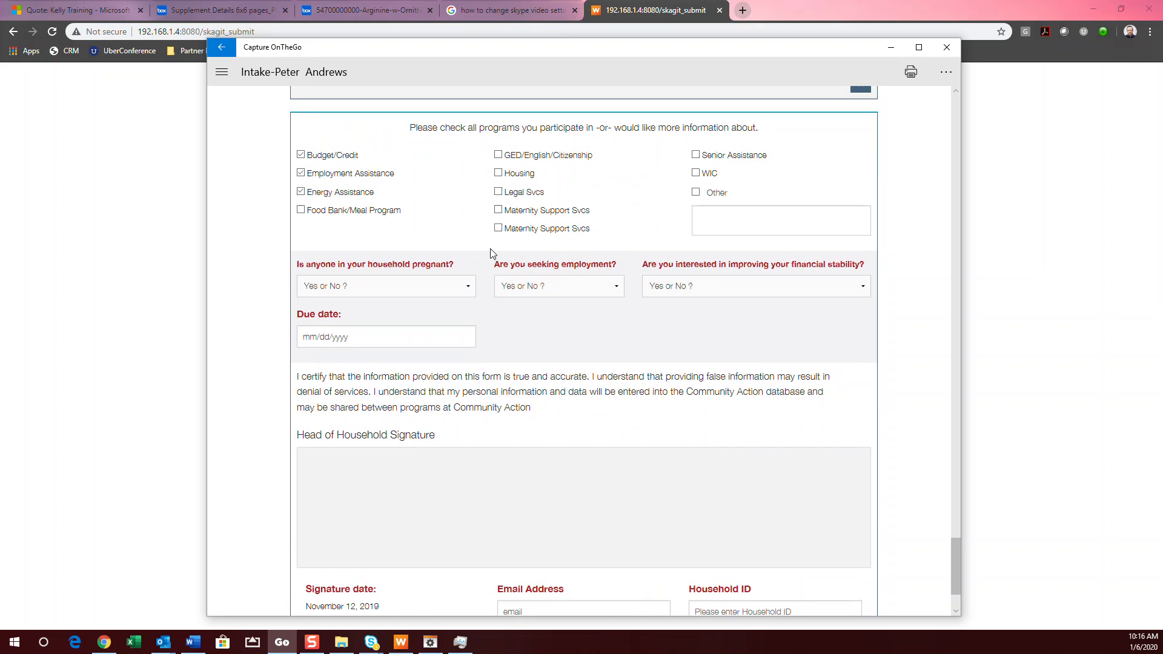
click(426, 289)
click(424, 304)
click(525, 289)
click(525, 297)
click(652, 290)
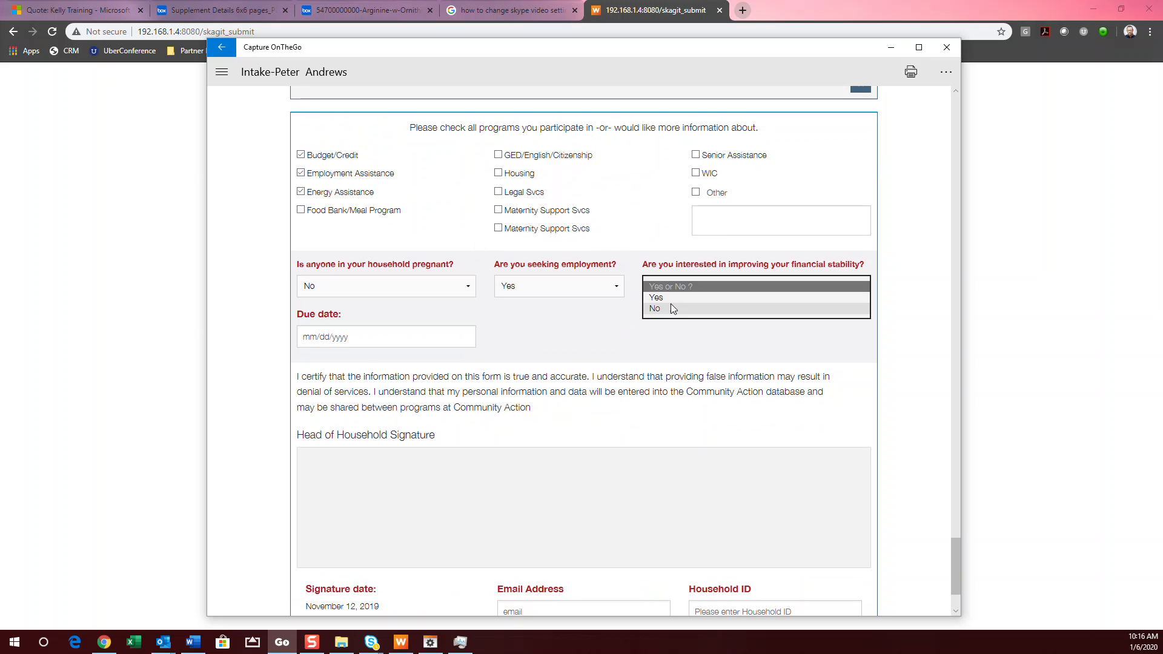
click(670, 299)
click(366, 338)
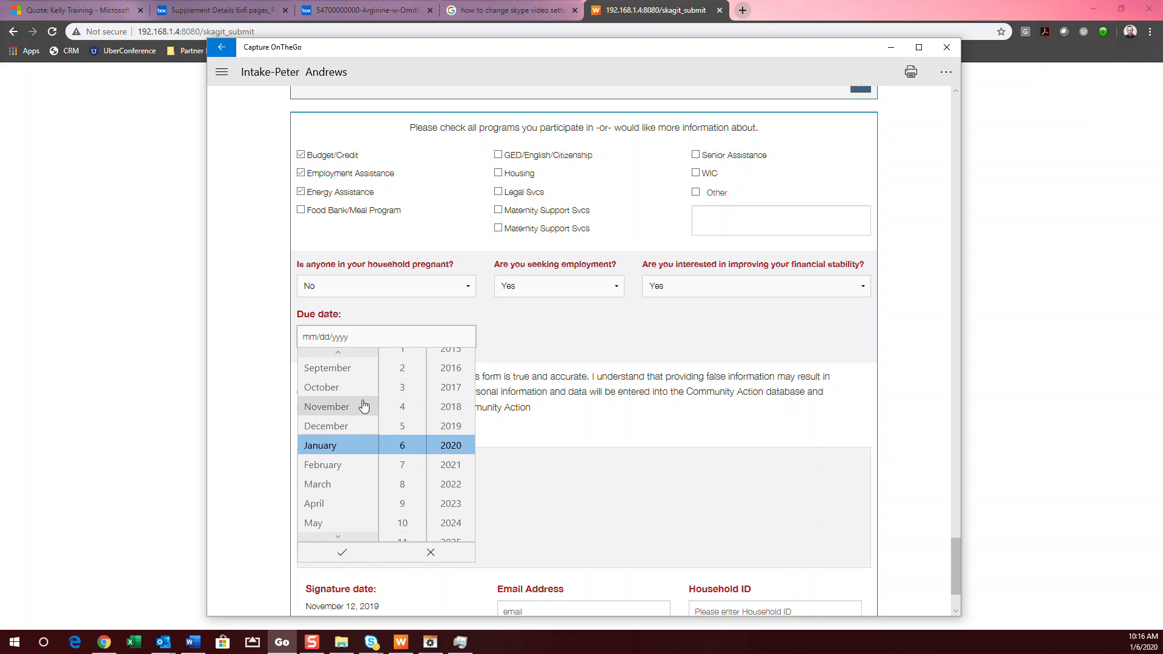
click(366, 553)
- Draw a freehand signature with a simple face in the Head of Household Signature box
scroll(390, 467, down, 3)
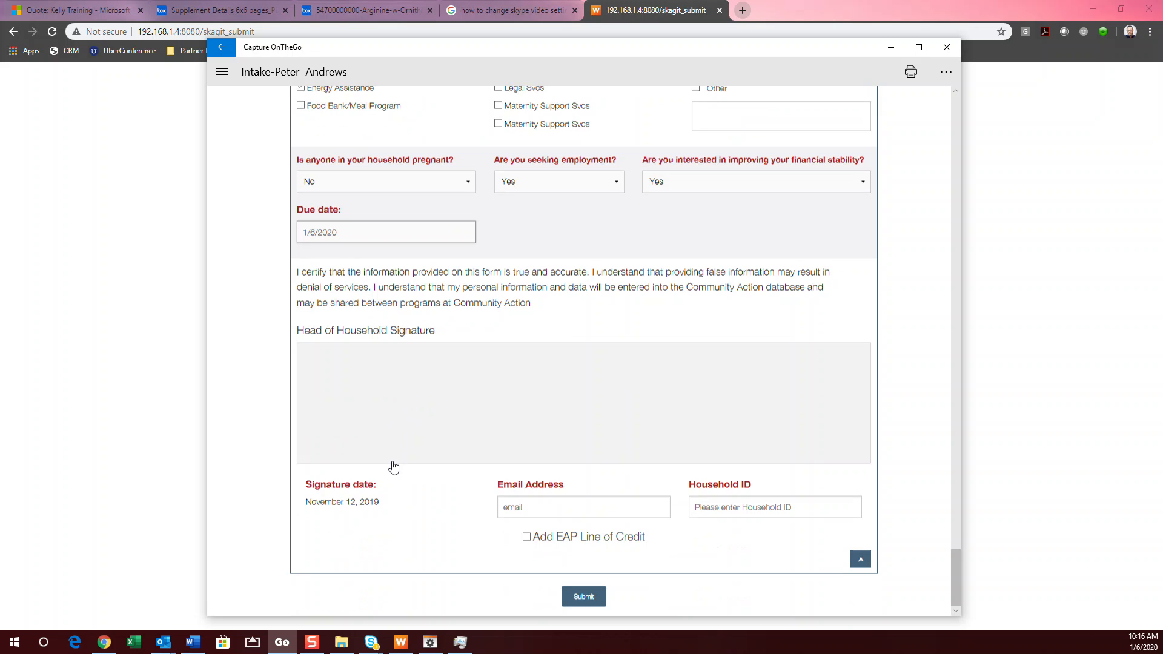
click(412, 415)
mouse_move(346, 347)
mouse_down()
mouse_move(402, 314)
mouse_move(476, 343)
mouse_move(344, 346)
mouse_up()
mouse_move(405, 315)
mouse_down()
mouse_move(453, 312)
mouse_move(427, 329)
mouse_up()
click(398, 377)
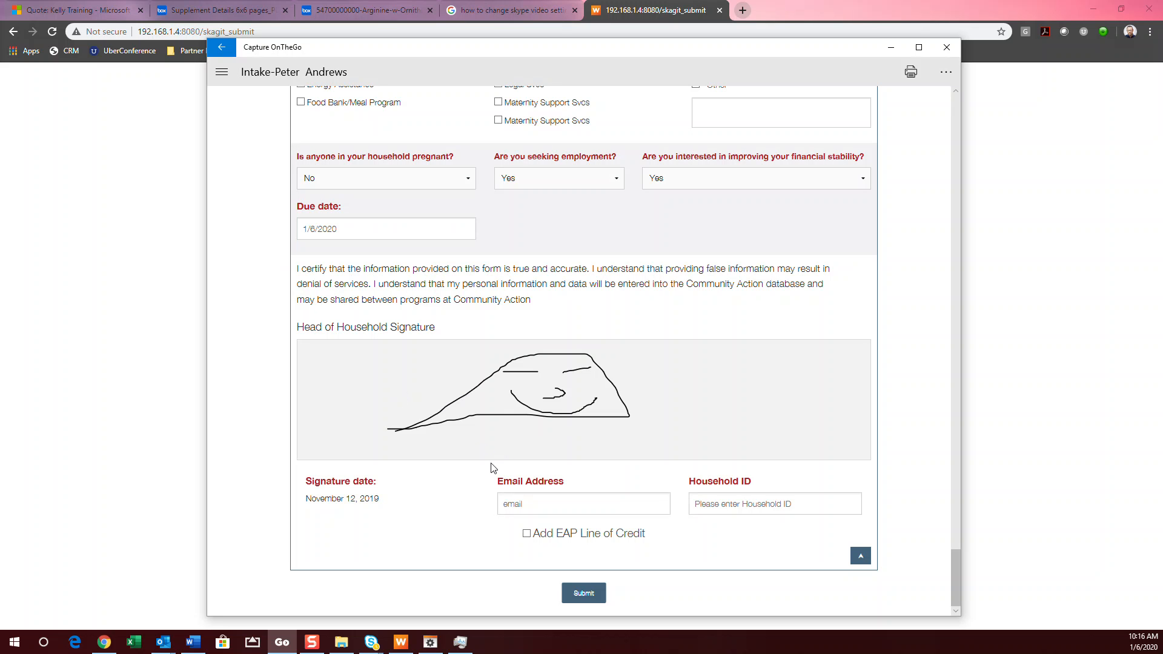
- Fill in the email address and the Household ID below the signature
click(529, 500)
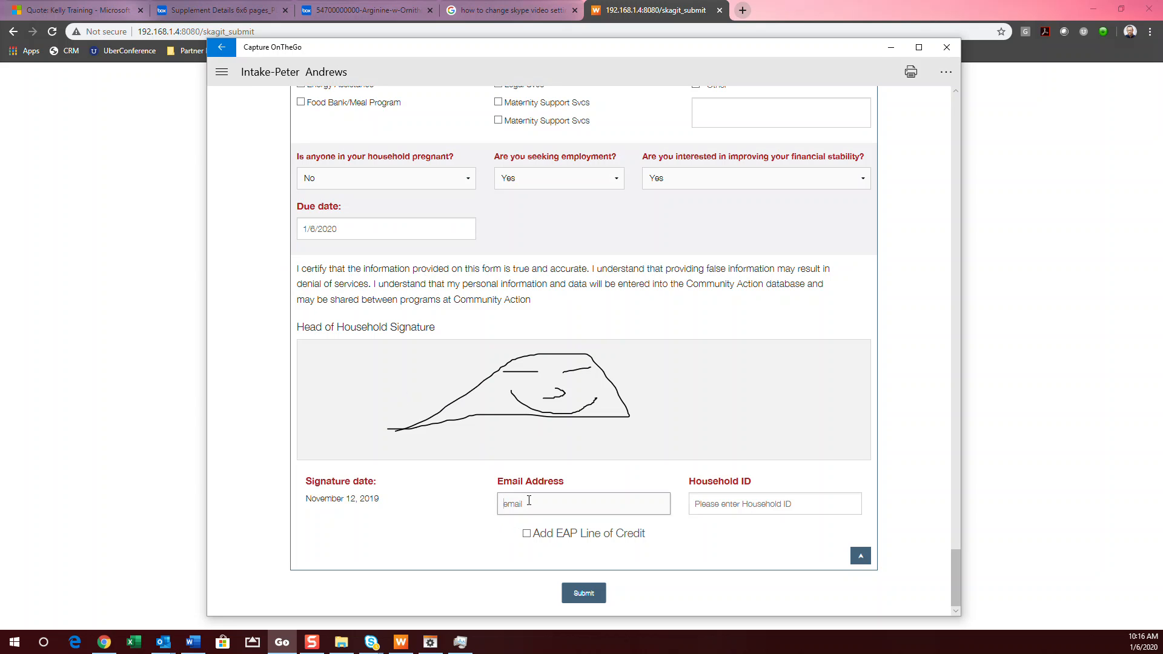
text(a@b.com)
key(Tab)
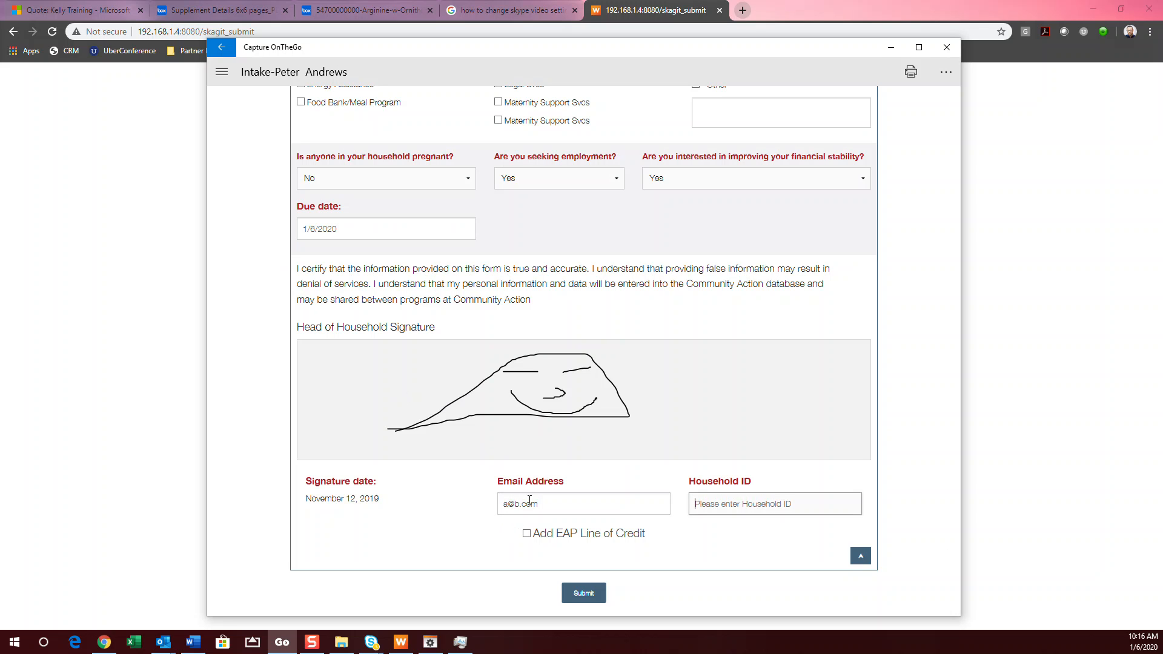
text(123456)
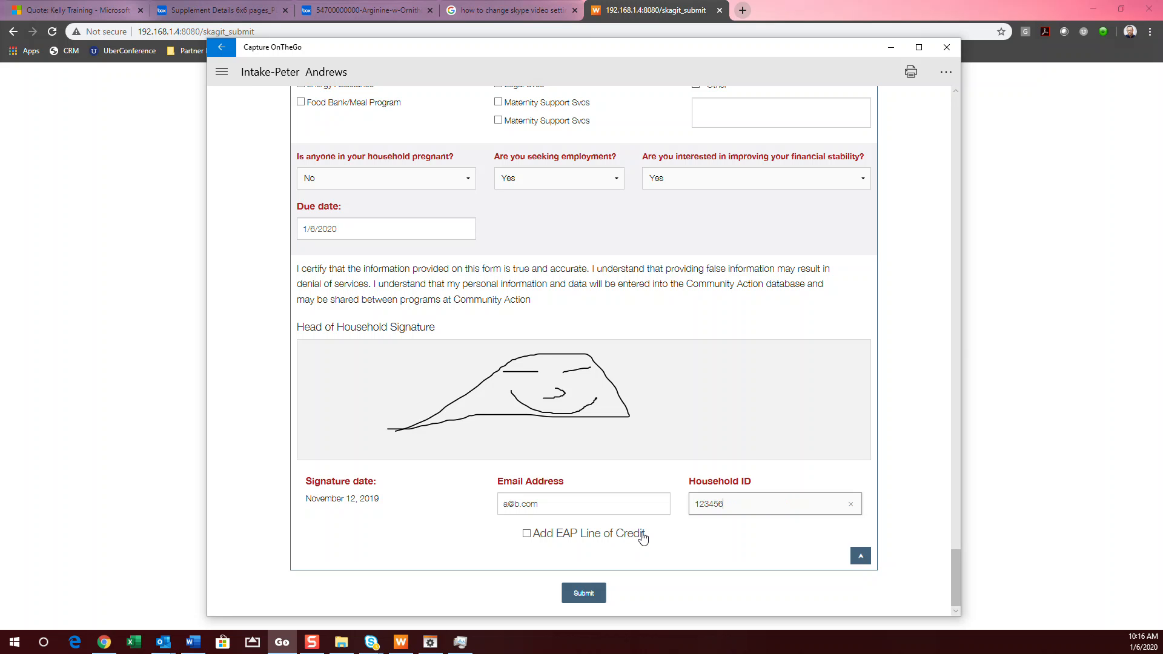
- Add the EAP Line of Credit section and answer No to the account being under the applicant's name
click(526, 536)
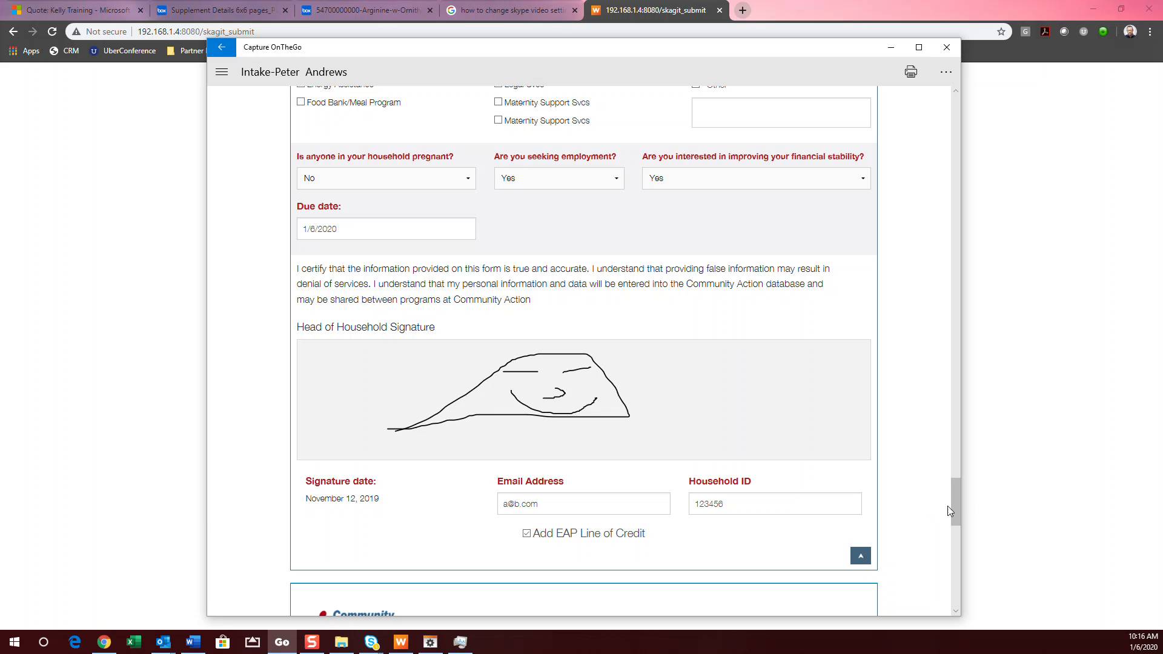
drag(954, 500, 961, 549)
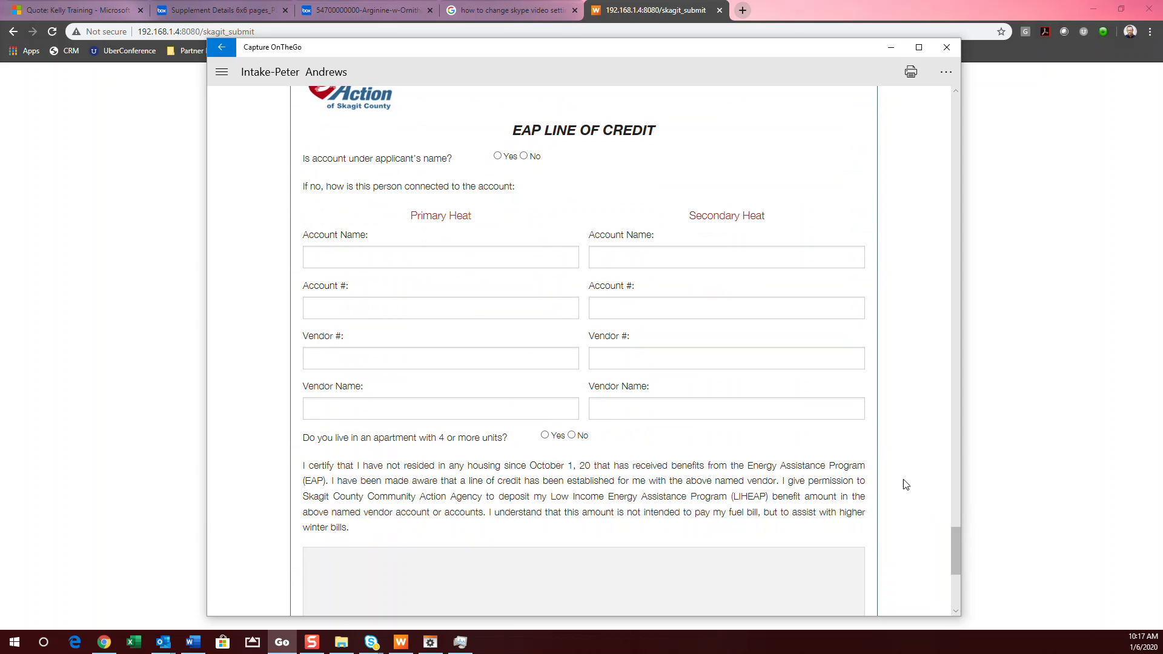
click(498, 156)
click(524, 159)
- Fill in the Primary Heat account name and account number, with vendor number 2222 and vendor name PSE
click(375, 257)
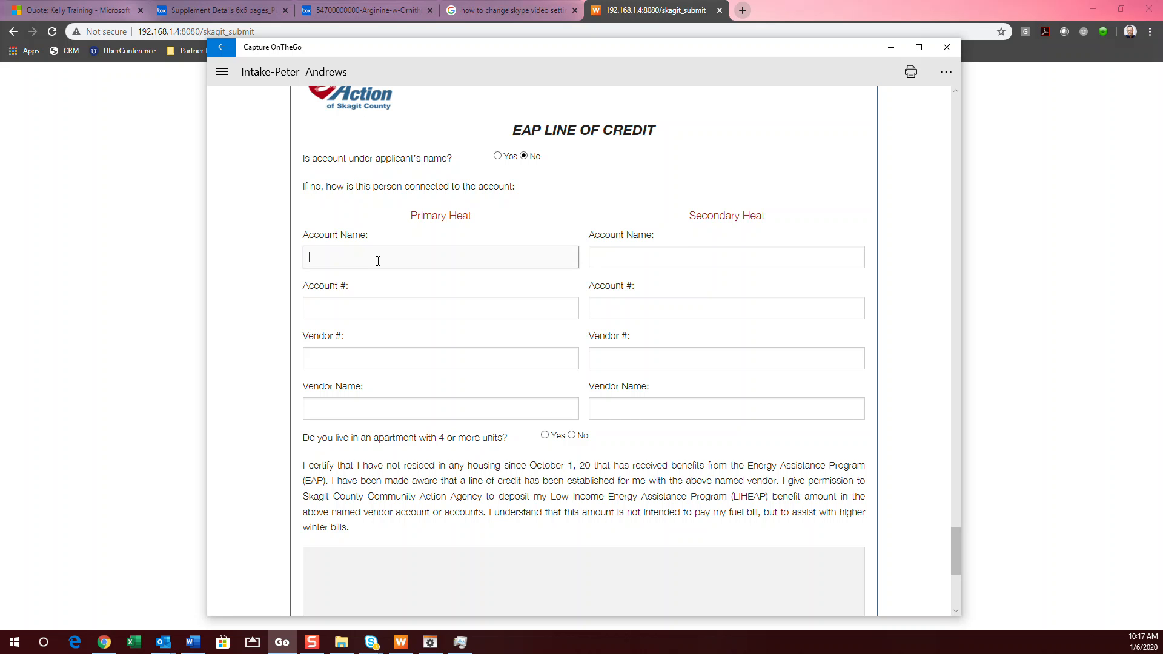
text(Jim)
key(Tab)
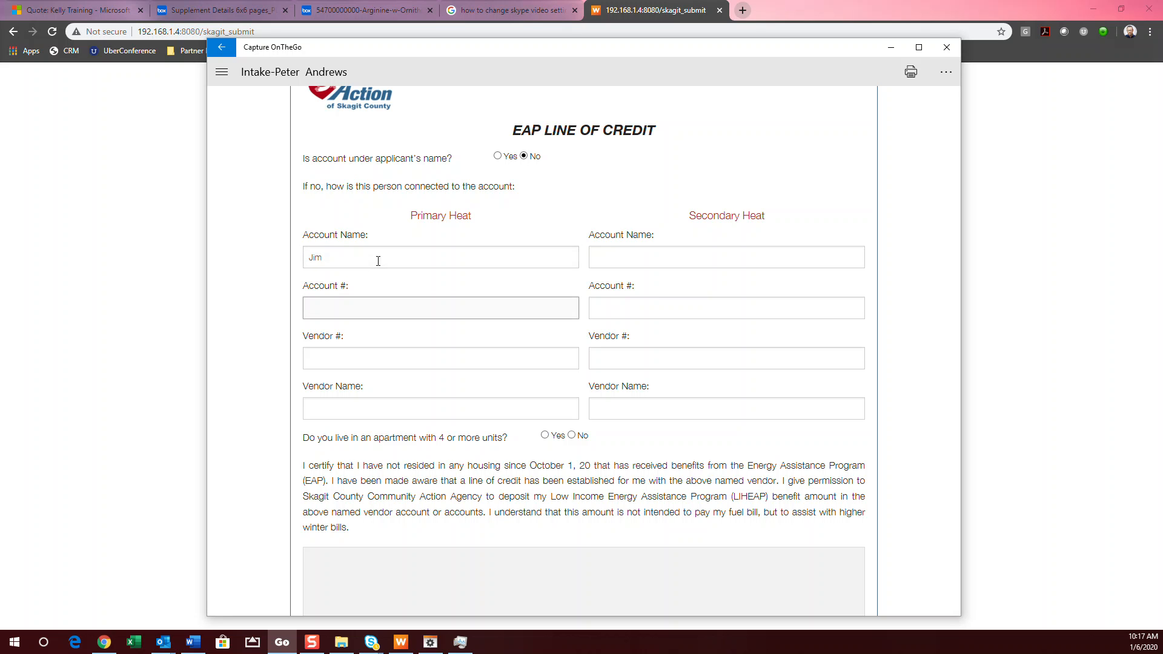
text(1111)
key(Tab)
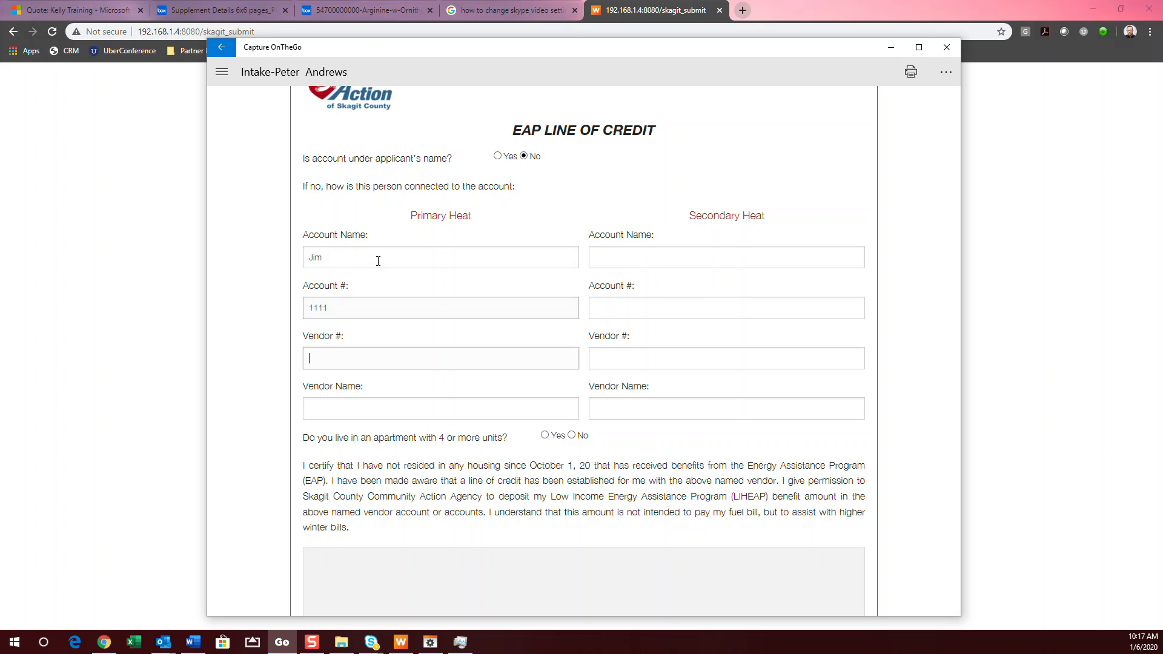
text(2222)
key(Tab)
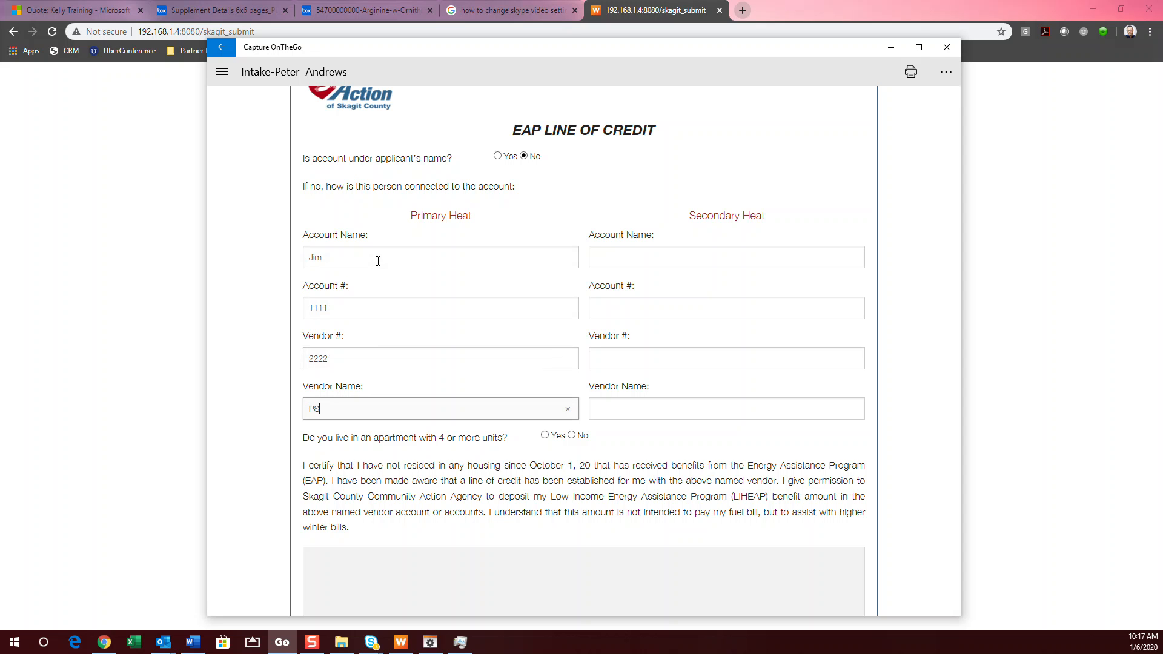
- Fill in the Secondary Heat account name and account number, with vendor number 4444 and vendor name PSE
click(698, 265)
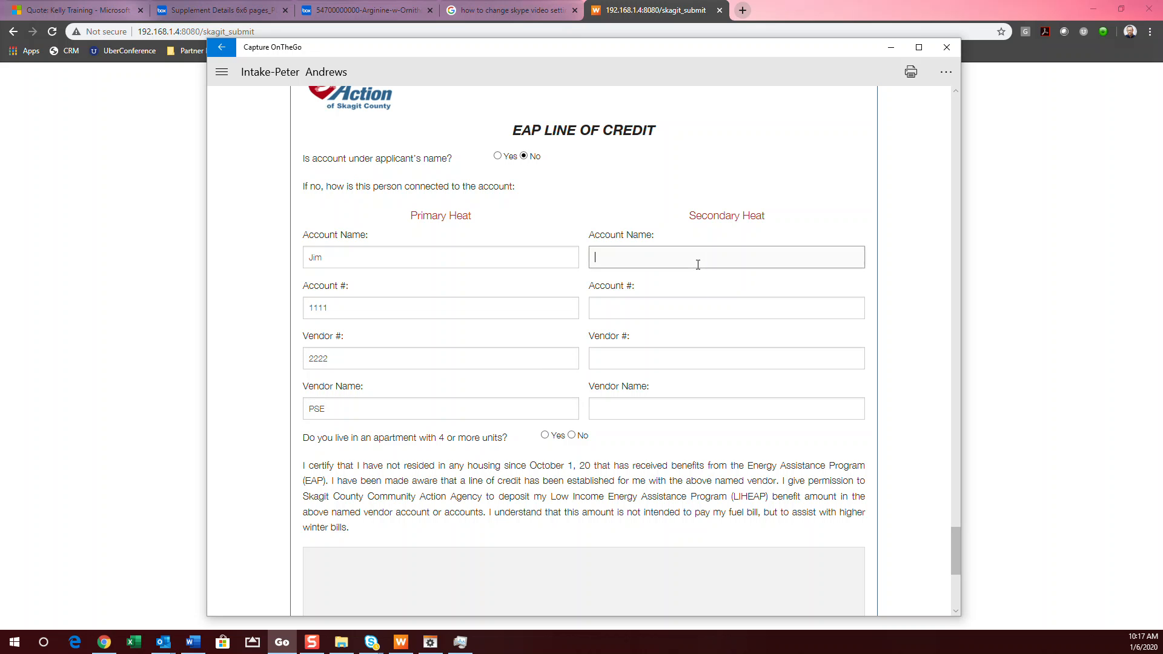
text(Sally)
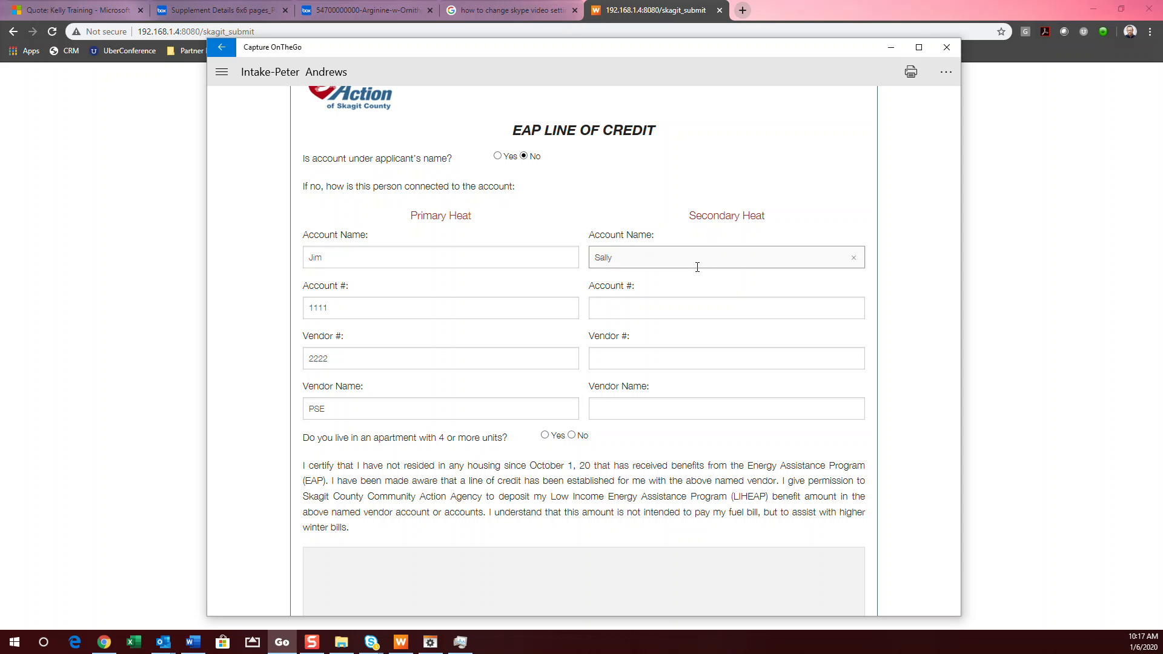
click(697, 310)
text(3333)
key(Tab)
text(4444)
key(Tab)
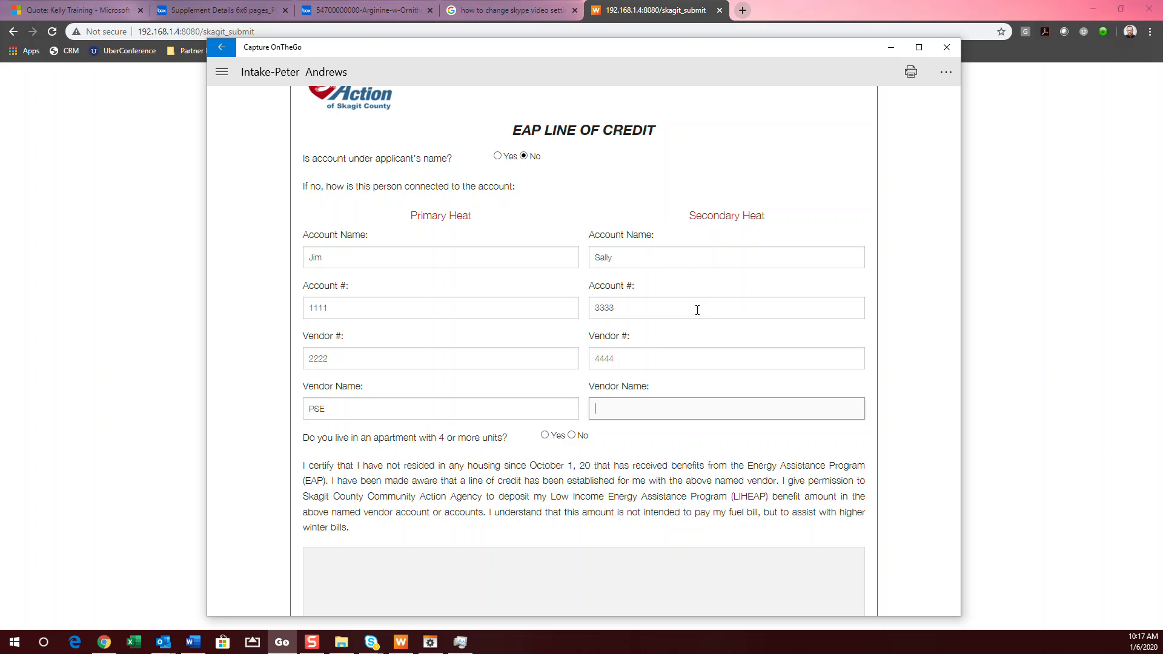
text(PSE)
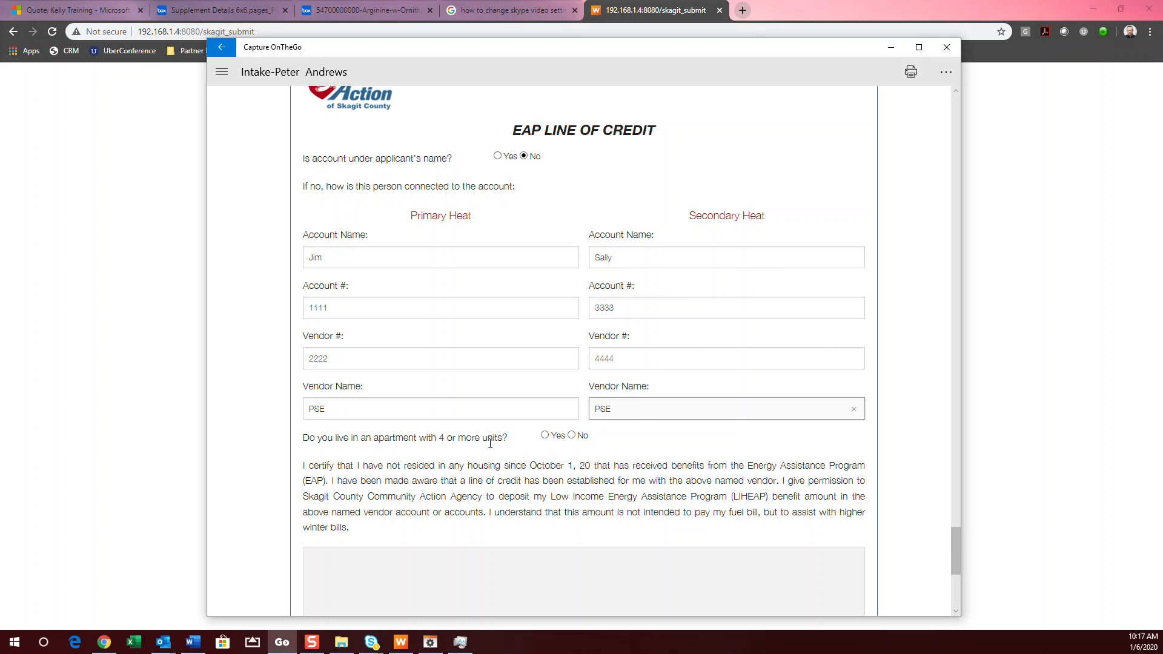
- Answer Yes to living in an apartment with 4 or more units and sign the EAP Line of Credit certification with a freehand smiley face
click(547, 435)
scroll(545, 437, down, 5)
click(444, 283)
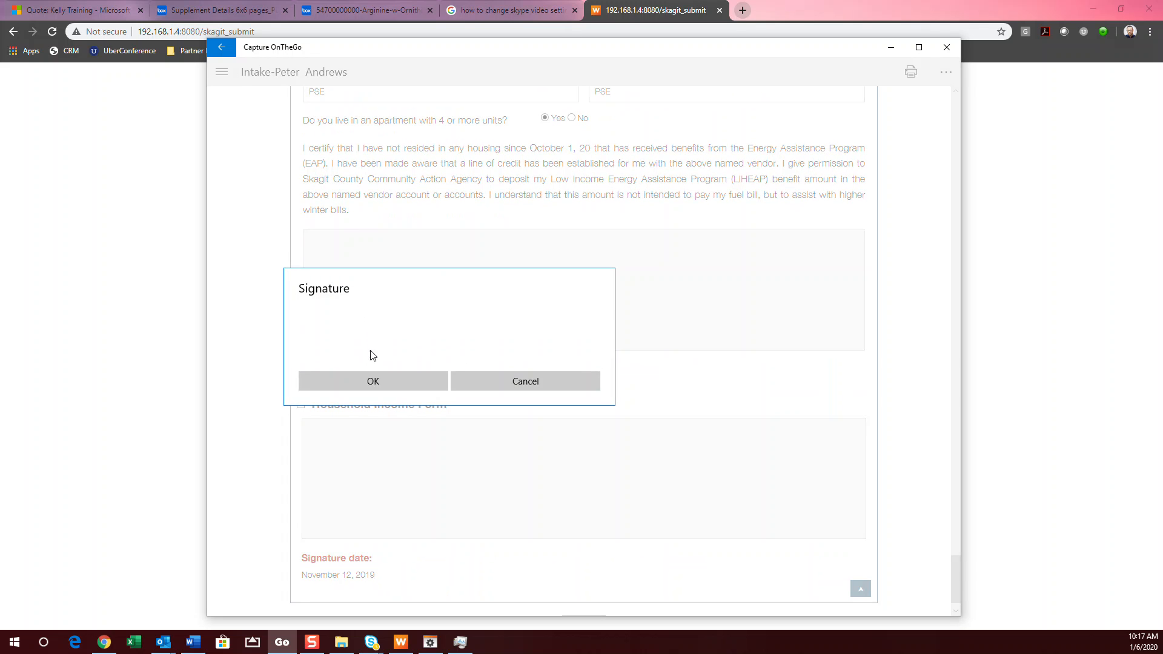
drag(500, 310, 482, 303)
mouse_move(401, 302)
mouse_down()
mouse_move(485, 337)
mouse_move(455, 308)
mouse_move(427, 320)
mouse_move(465, 319)
mouse_move(431, 338)
mouse_move(452, 336)
mouse_up()
click(420, 324)
click(446, 323)
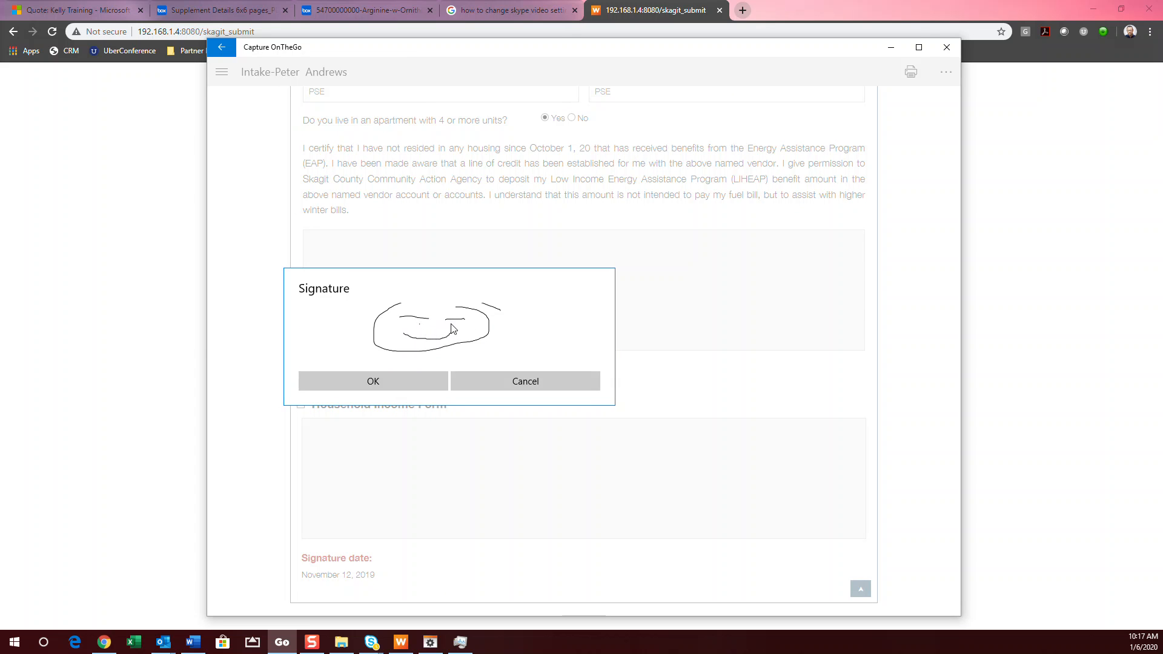
click(419, 376)
- Draw a freehand square face as the signature in the box under Household Income Form
click(506, 484)
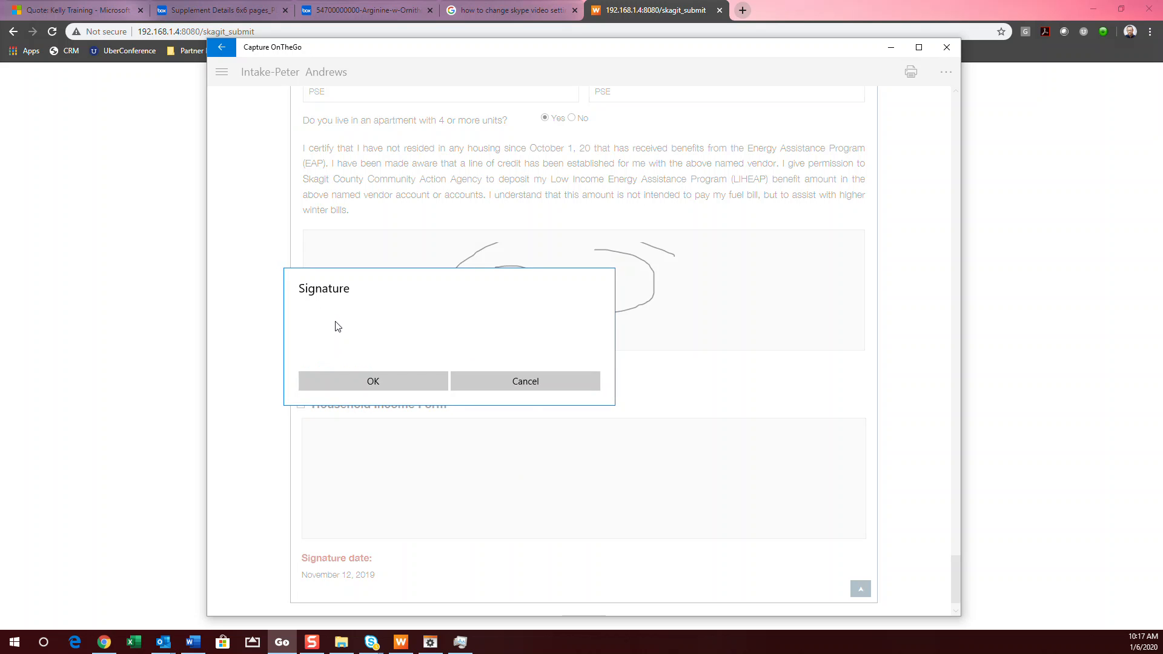
mouse_move(338, 307)
mouse_down()
mouse_move(337, 350)
mouse_move(400, 356)
mouse_up()
mouse_move(548, 356)
mouse_down()
mouse_move(550, 309)
mouse_move(470, 303)
mouse_up()
drag(356, 314, 483, 317)
mouse_move(404, 327)
mouse_down()
mouse_move(418, 337)
mouse_move(376, 343)
mouse_move(448, 343)
mouse_up()
click(420, 377)
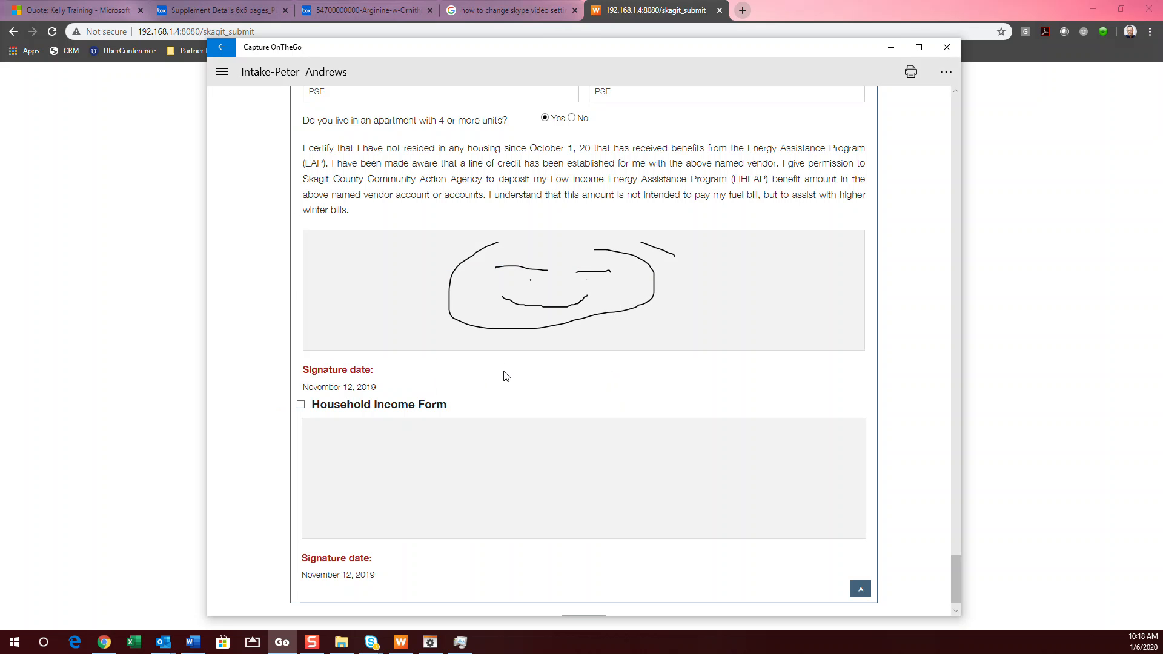
- Select the Household Income Form checkbox, check the form once more and submit it
scroll(525, 385, down, 1)
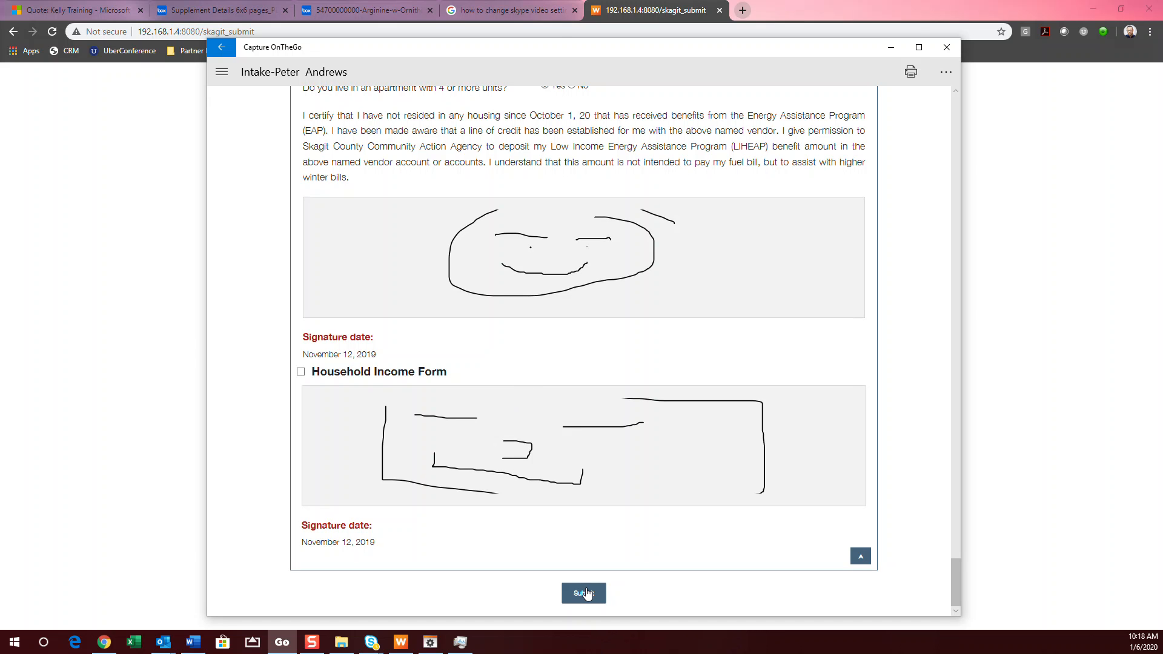
click(301, 372)
scroll(466, 384, up, 6)
scroll(465, 384, up, 2)
scroll(537, 388, down, 9)
click(585, 594)
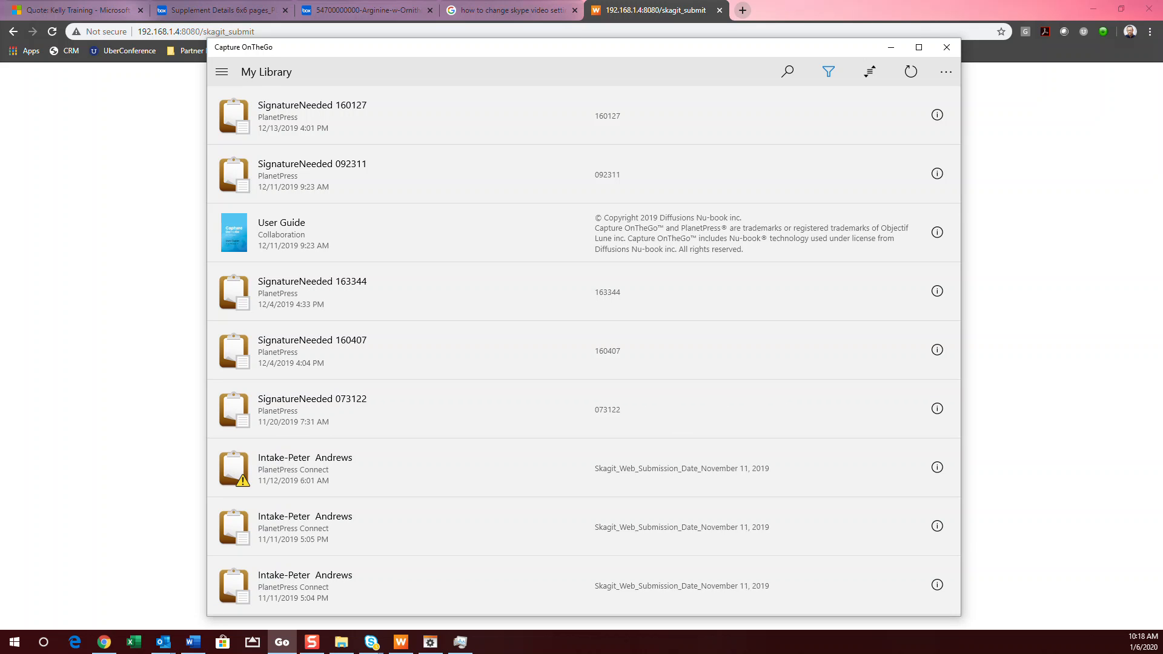
- Switch to the Completed_Forms folder in File Explorer and preview the 144 KB intake form PDF from 11/11/2019 through to its last page
key(shift+F10)
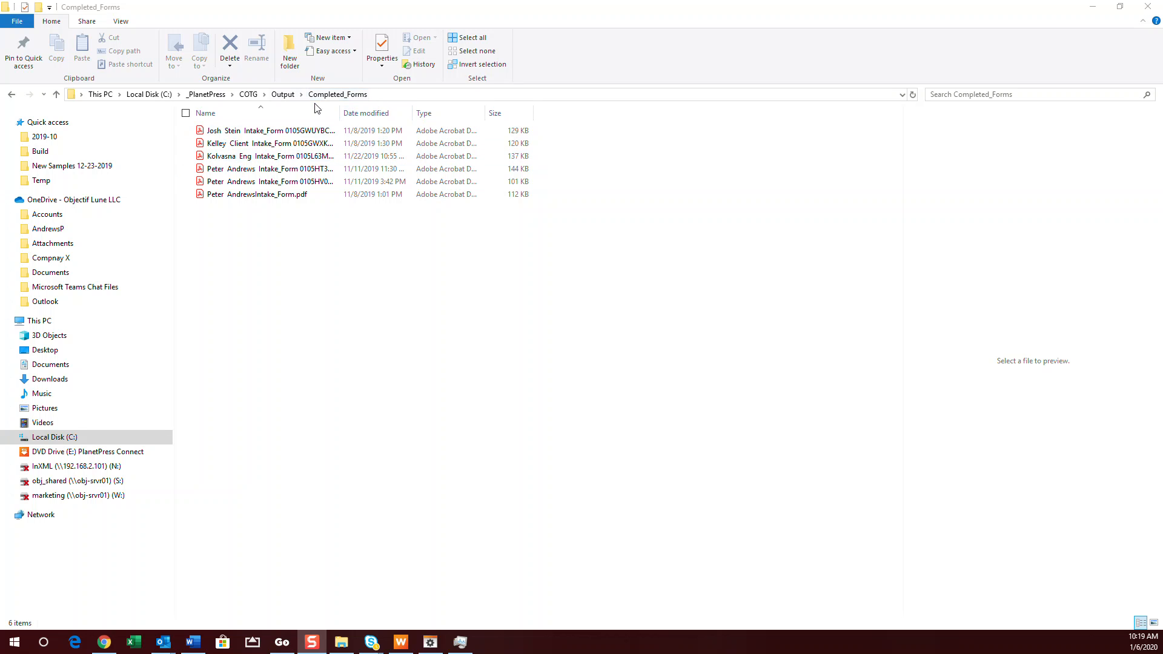
click(223, 170)
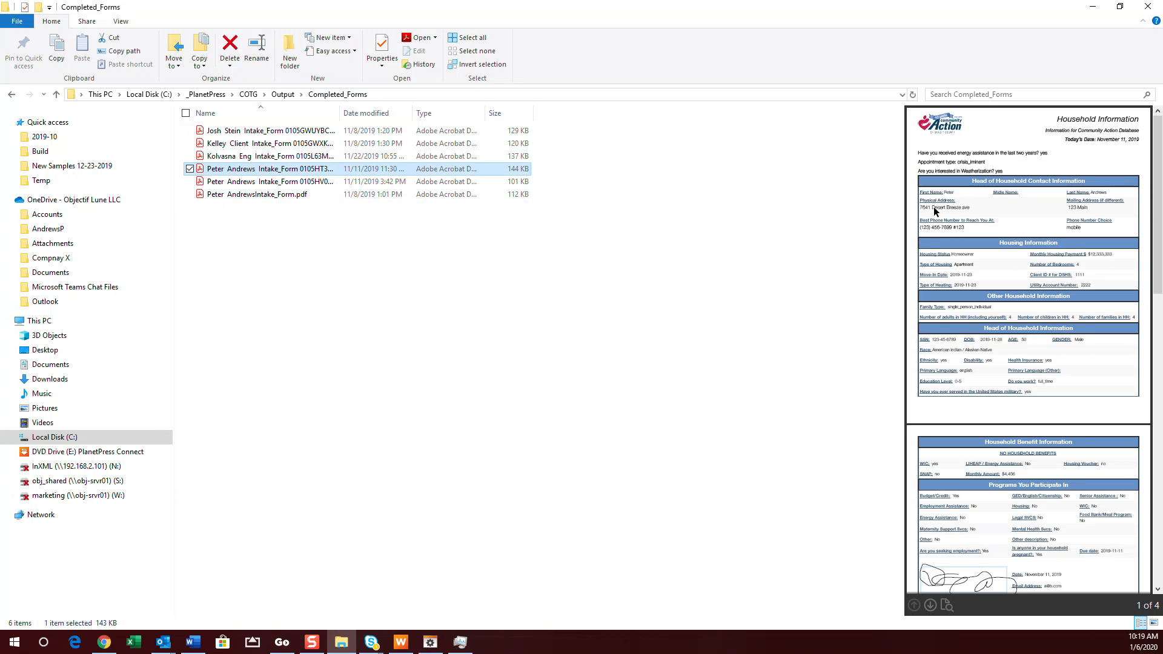
drag(1160, 143, 1161, 371)
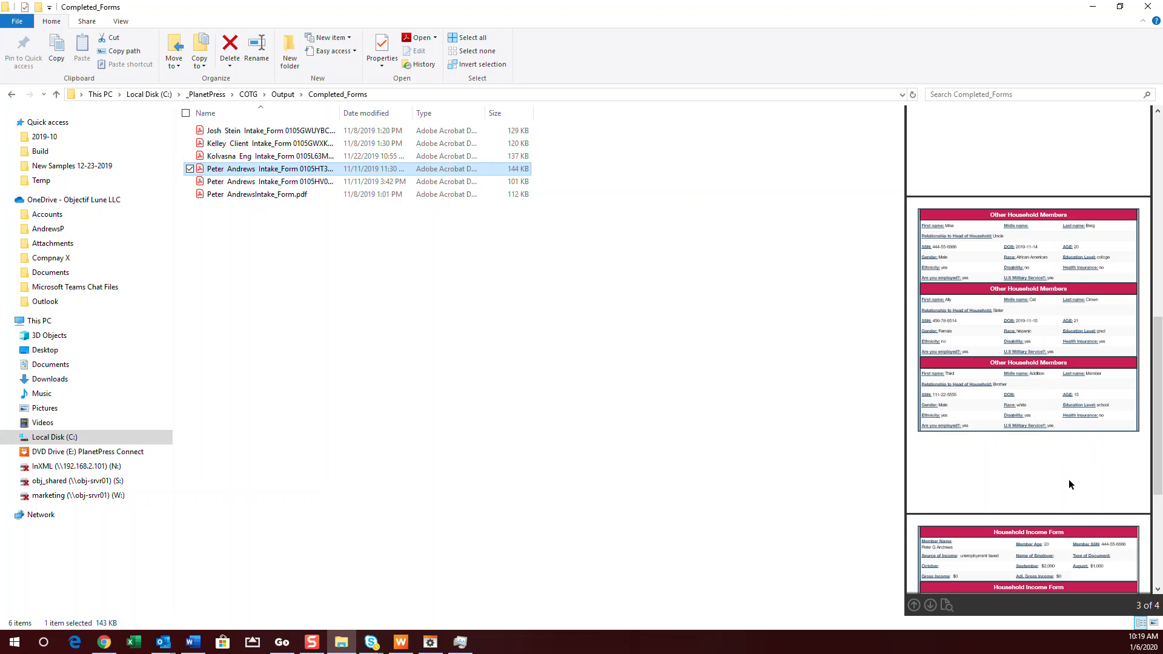
drag(1159, 412, 1160, 504)
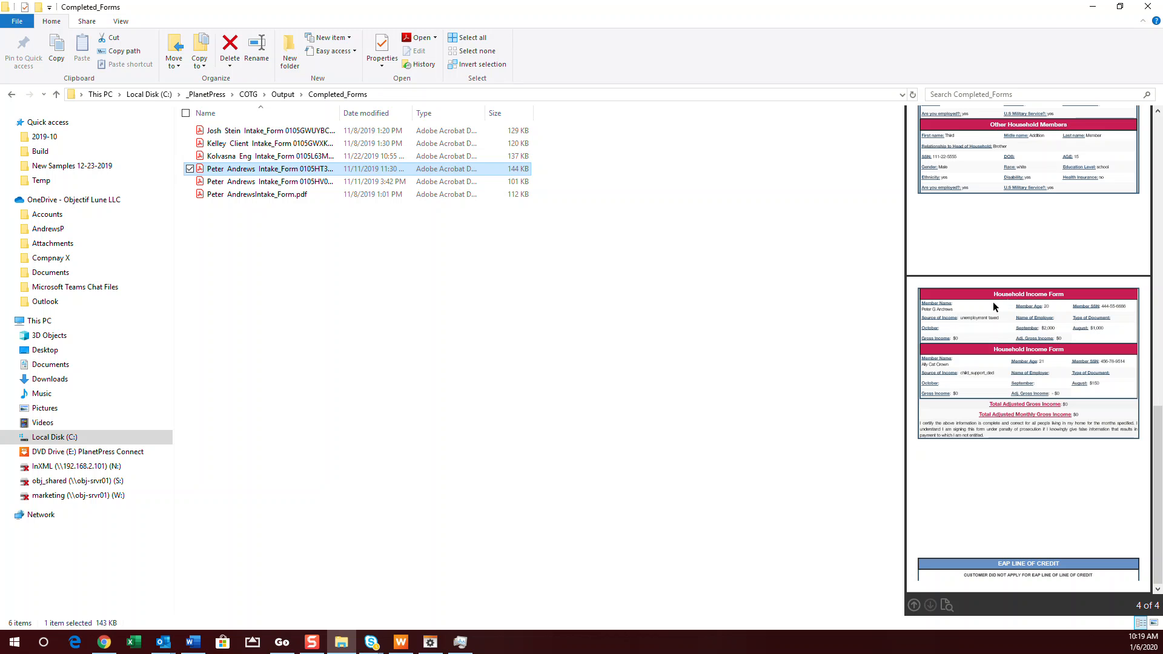
drag(1160, 476, 1159, 319)
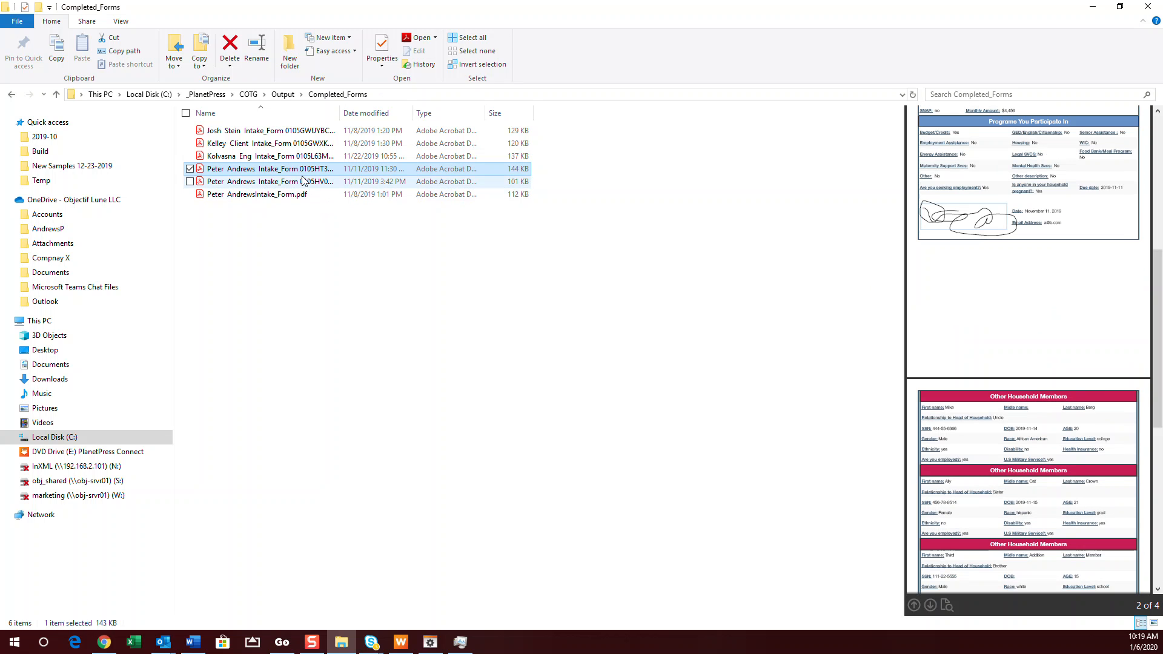
- Preview the intake form PDF dated 11/22/2019 and examine its household information
click(271, 159)
drag(1158, 174, 1145, 118)
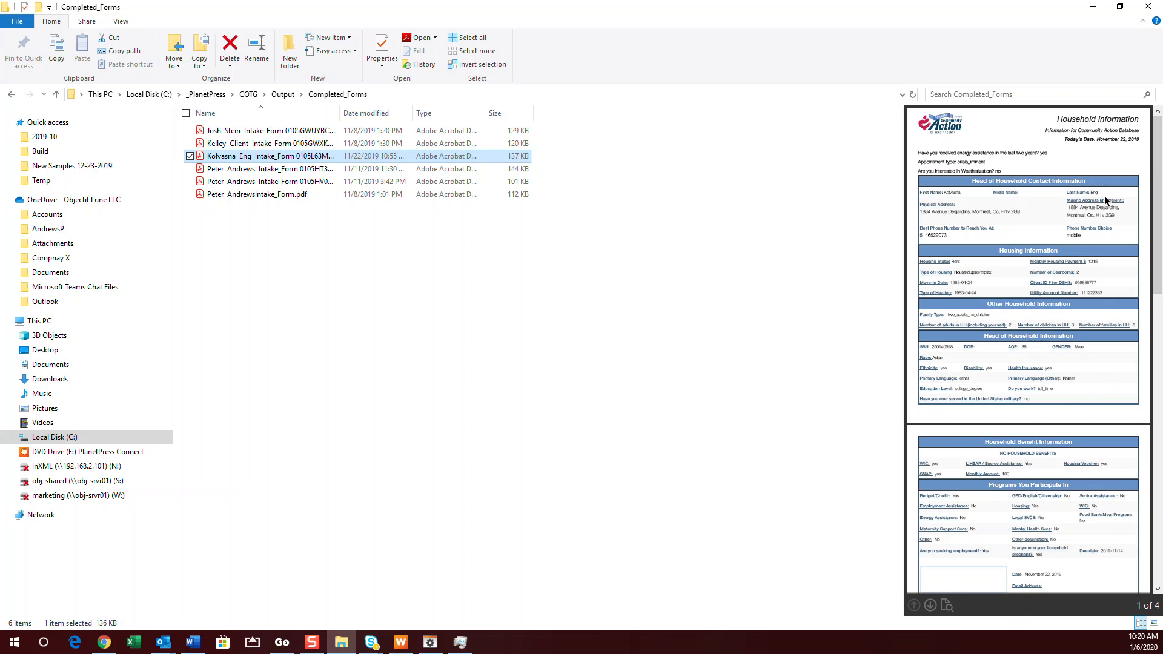
mouse_move(1157, 168)
mouse_down()
mouse_move(1161, 388)
mouse_move(1147, 172)
mouse_up()
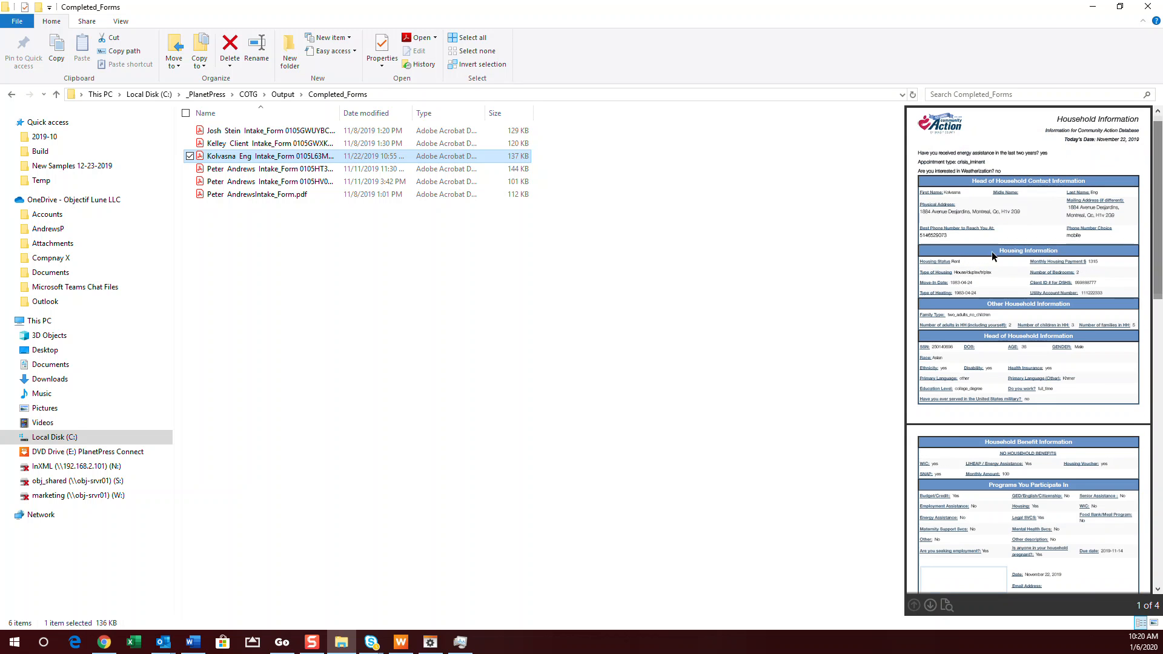